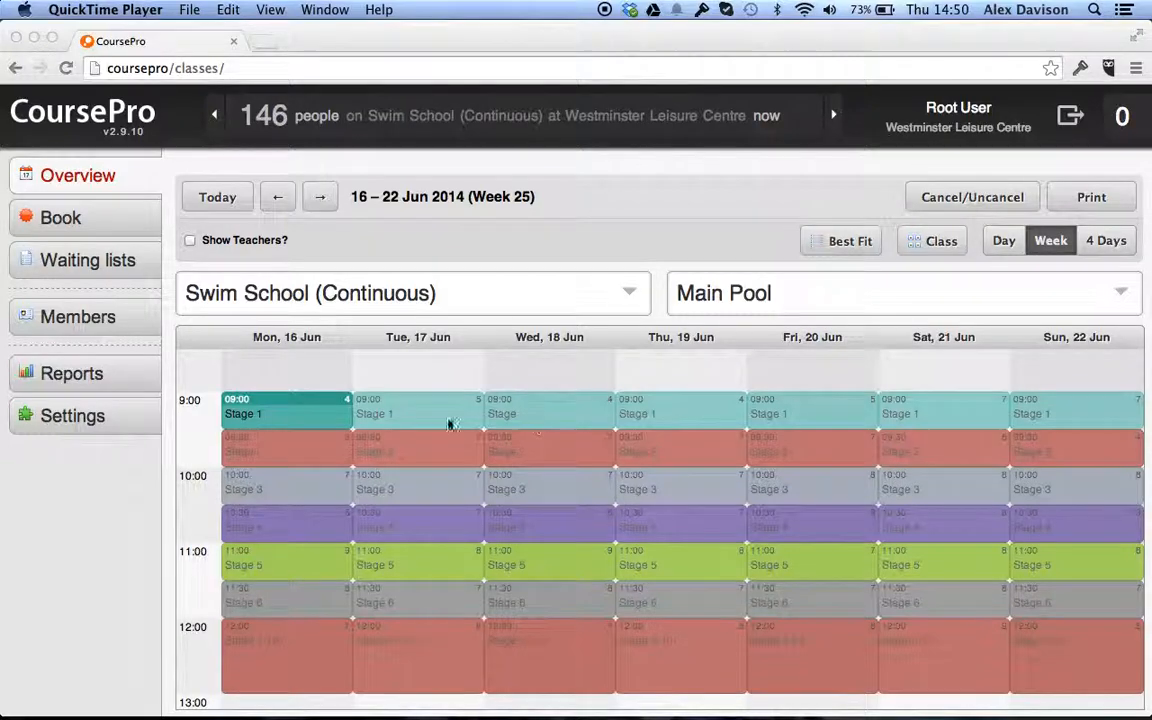
- Open a blank form for a new payment plan in the member settings
left_click(80, 418)
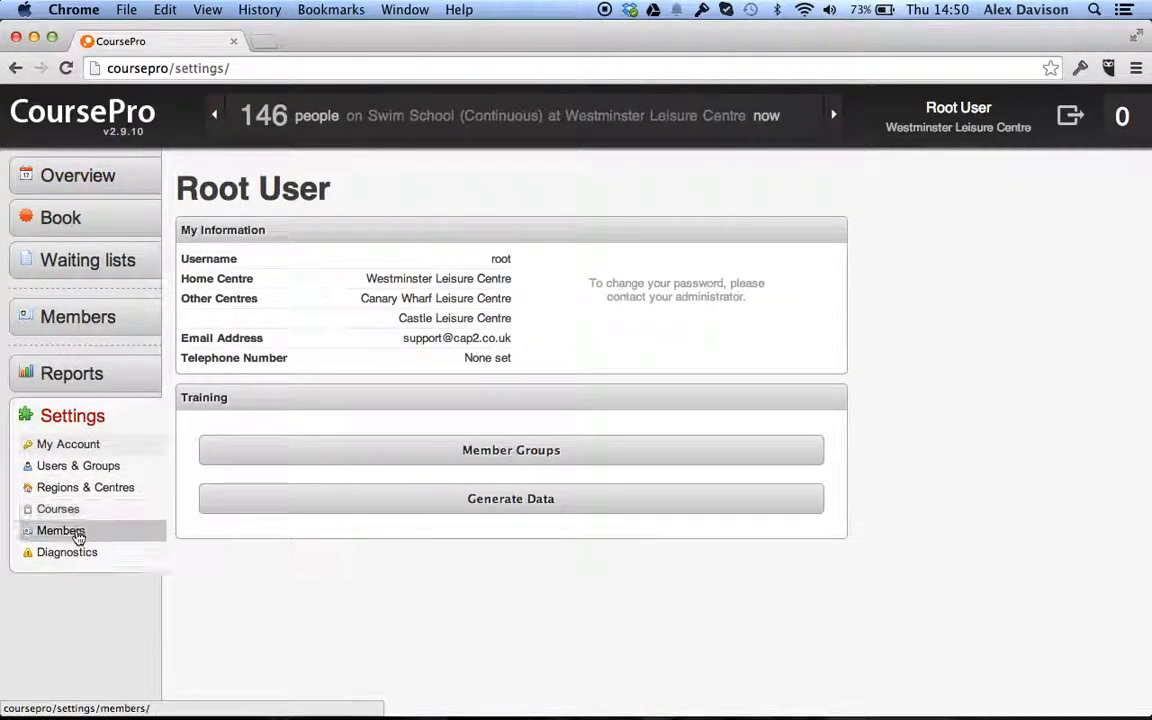
left_click(78, 536)
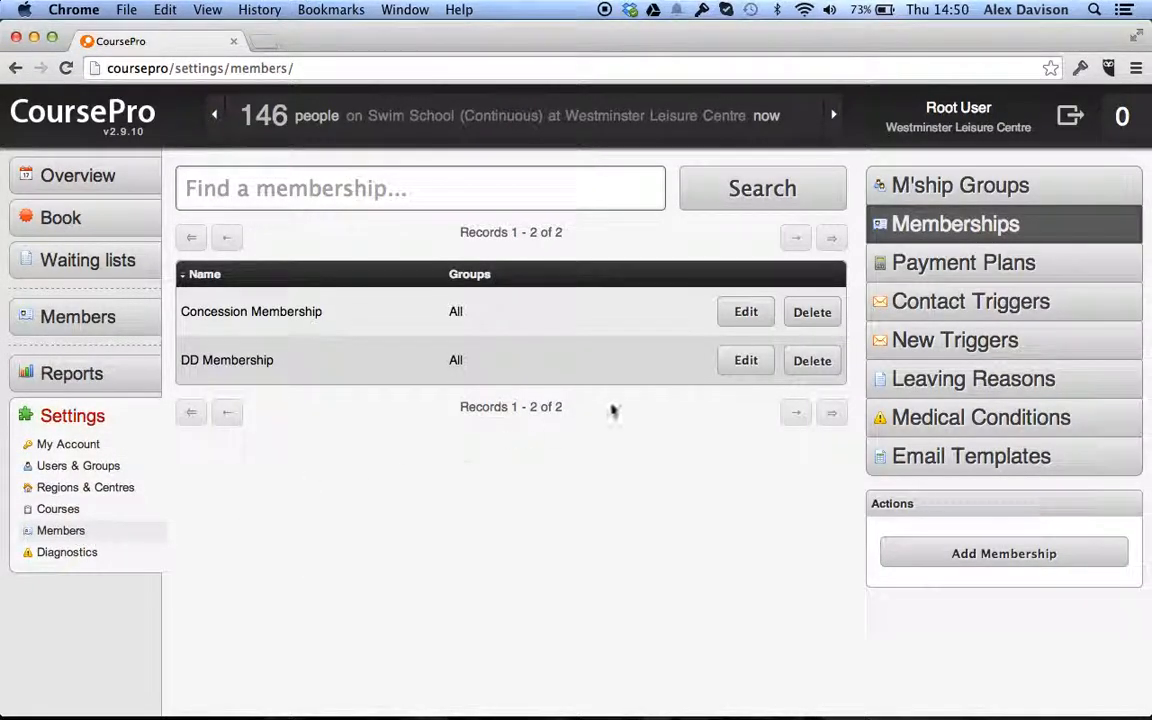
left_click(956, 262)
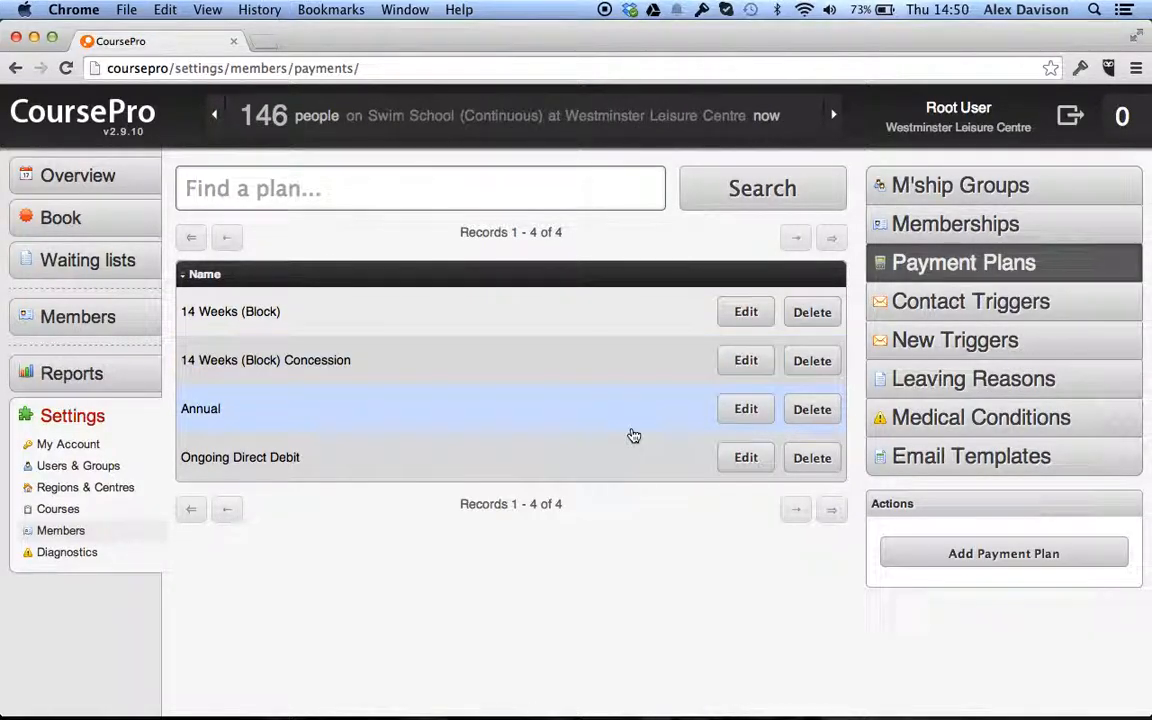
left_click(993, 555)
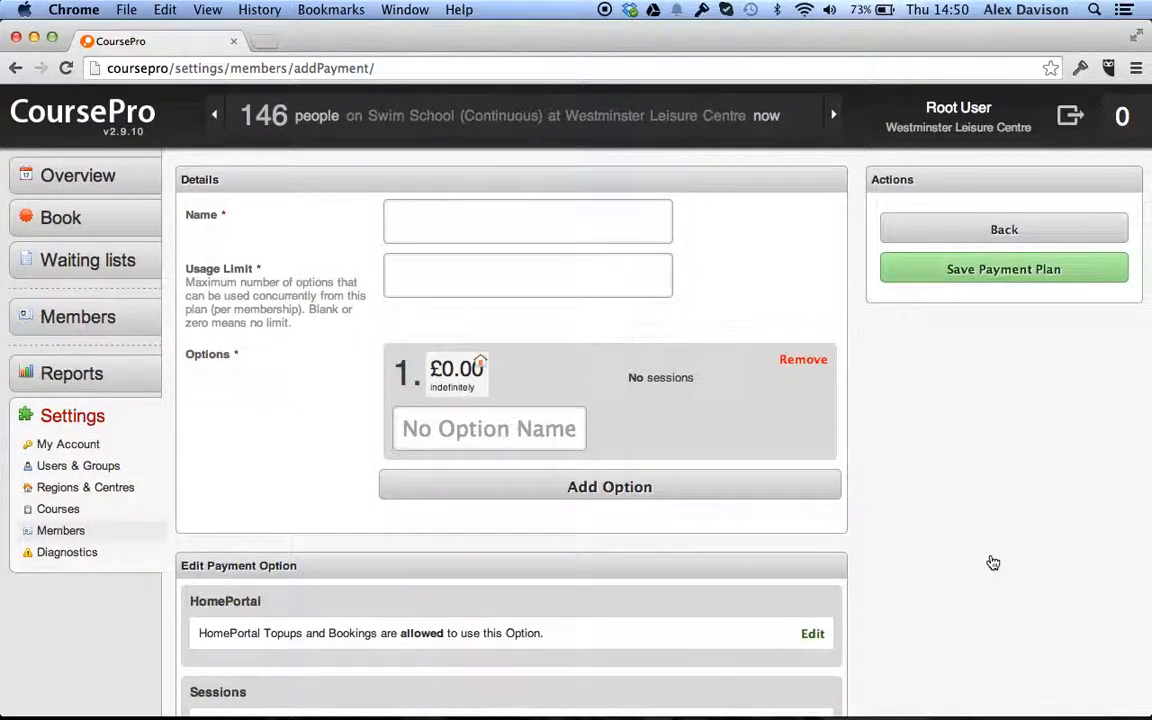
- Name the payment plan Test and set its usage limit to 1
left_click(499, 233)
type("Test")
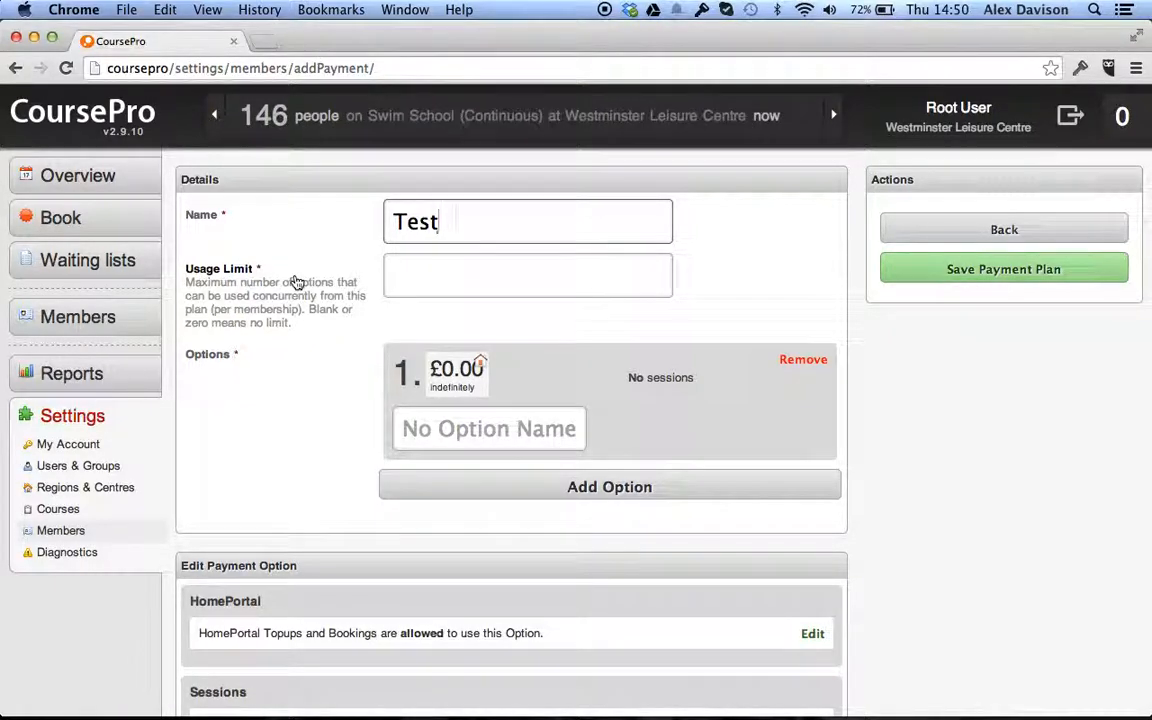
left_click(519, 280)
type("1")
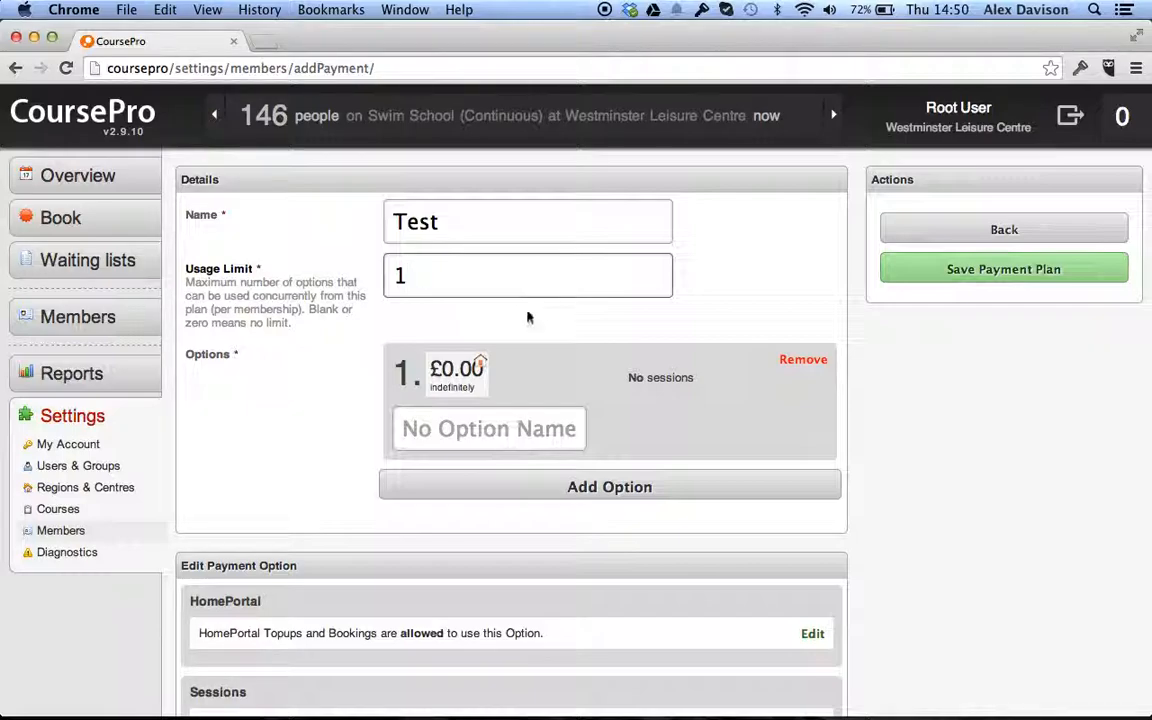
- Name the plan's first payment option 10 Week Block
scroll(550, 468, "down", 2)
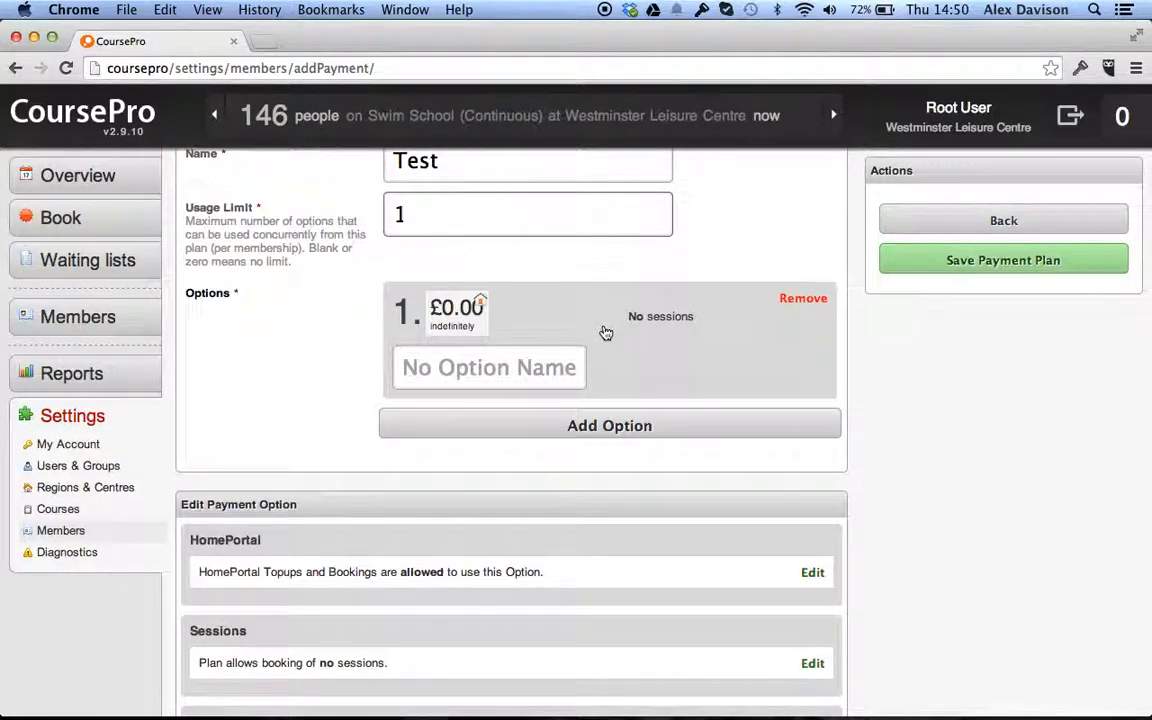
left_click(500, 366)
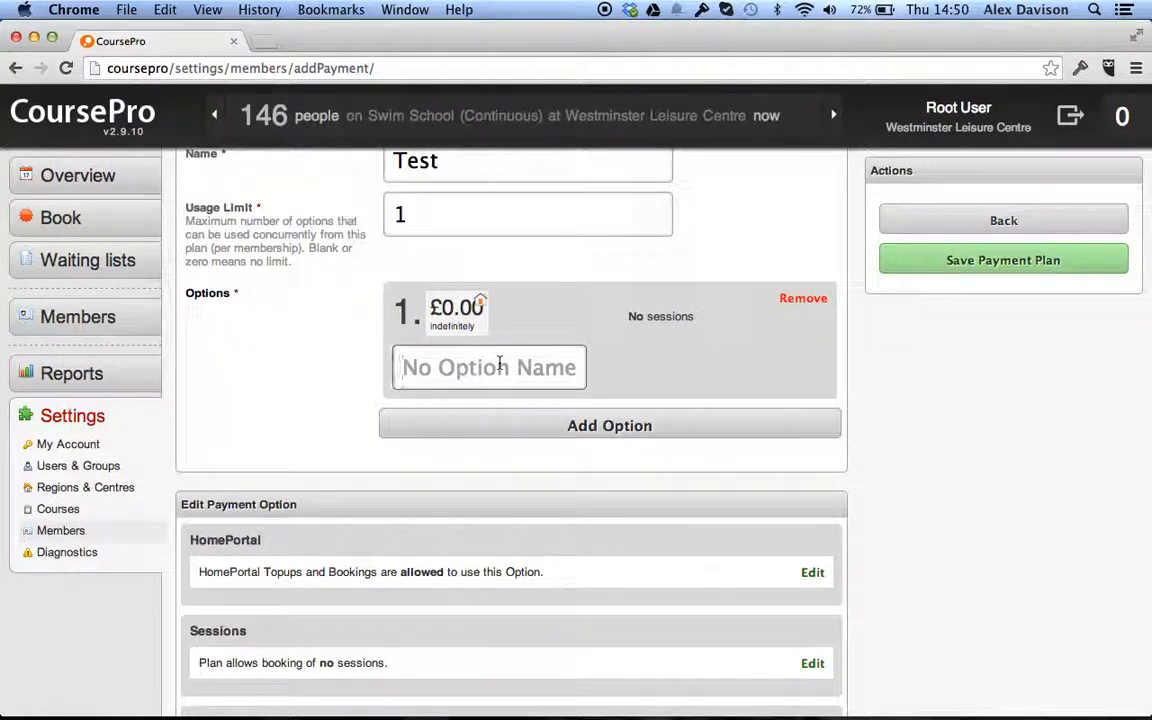
type("10 Week")
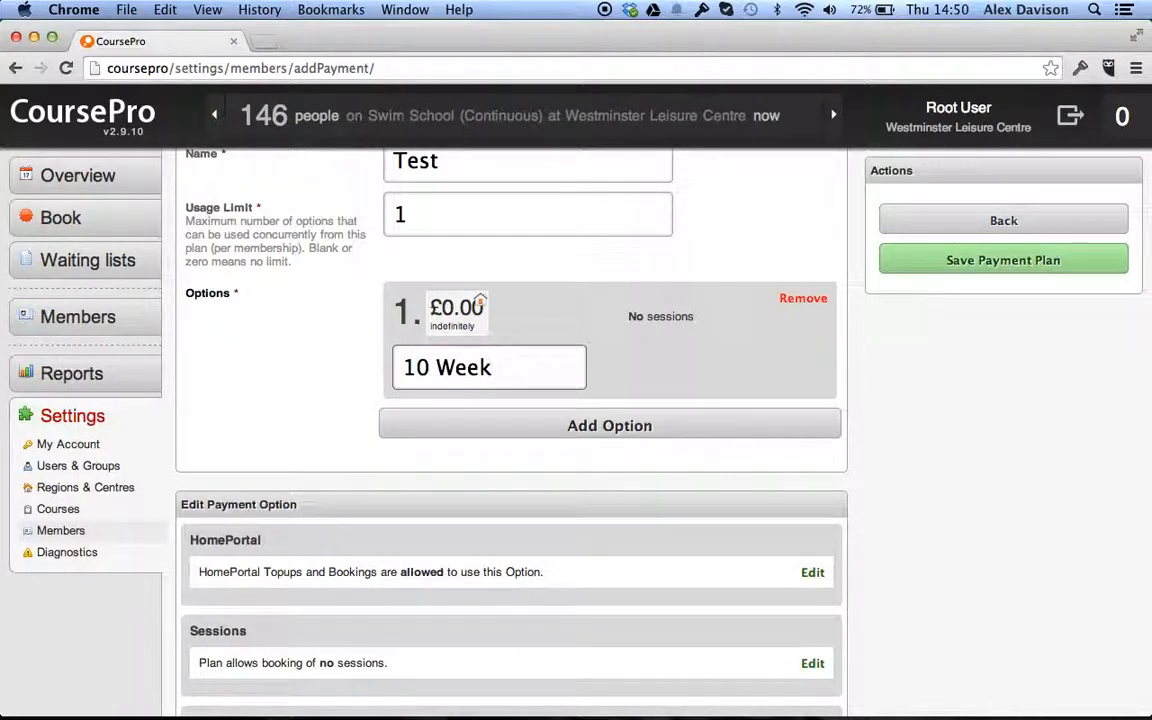
type(" Block")
- Add a second payment option to the plan and name it 5 Week Block
left_click(617, 428)
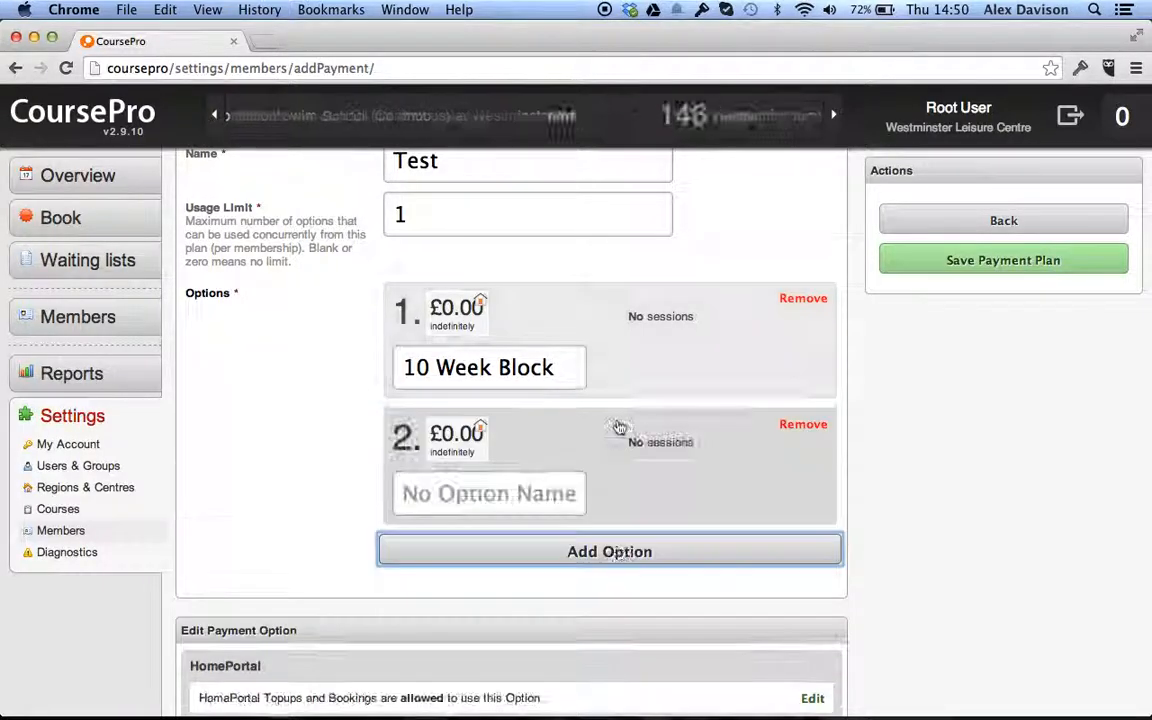
left_click(489, 494)
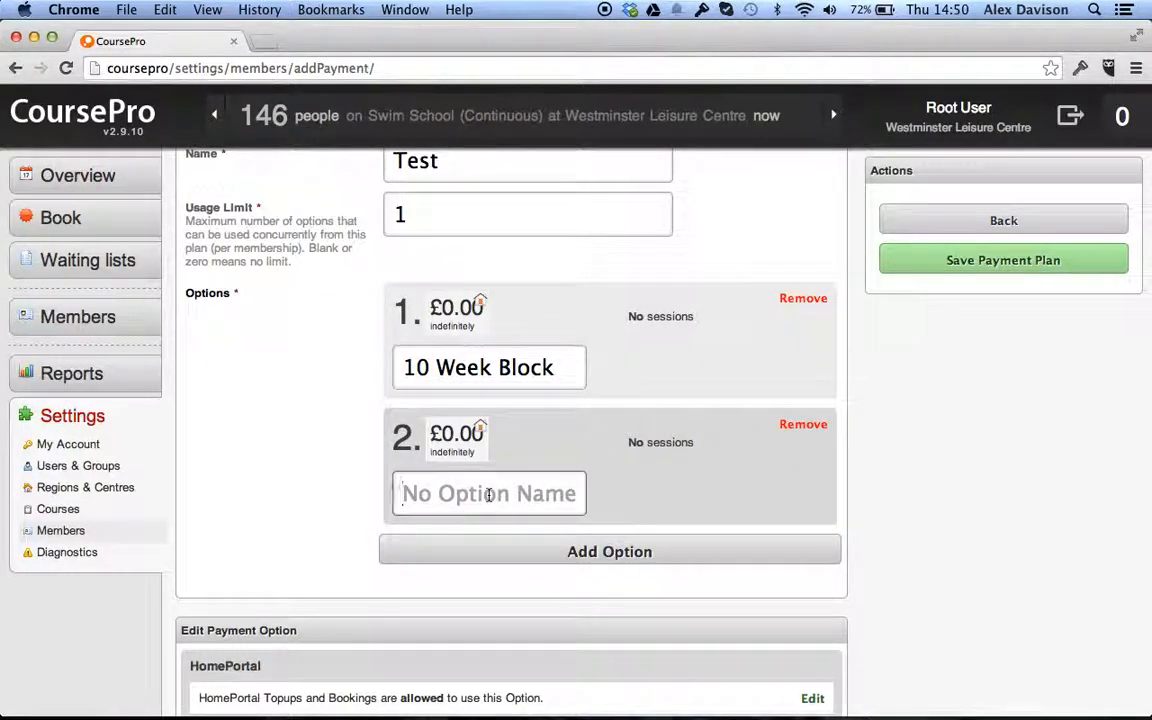
type("5 Week")
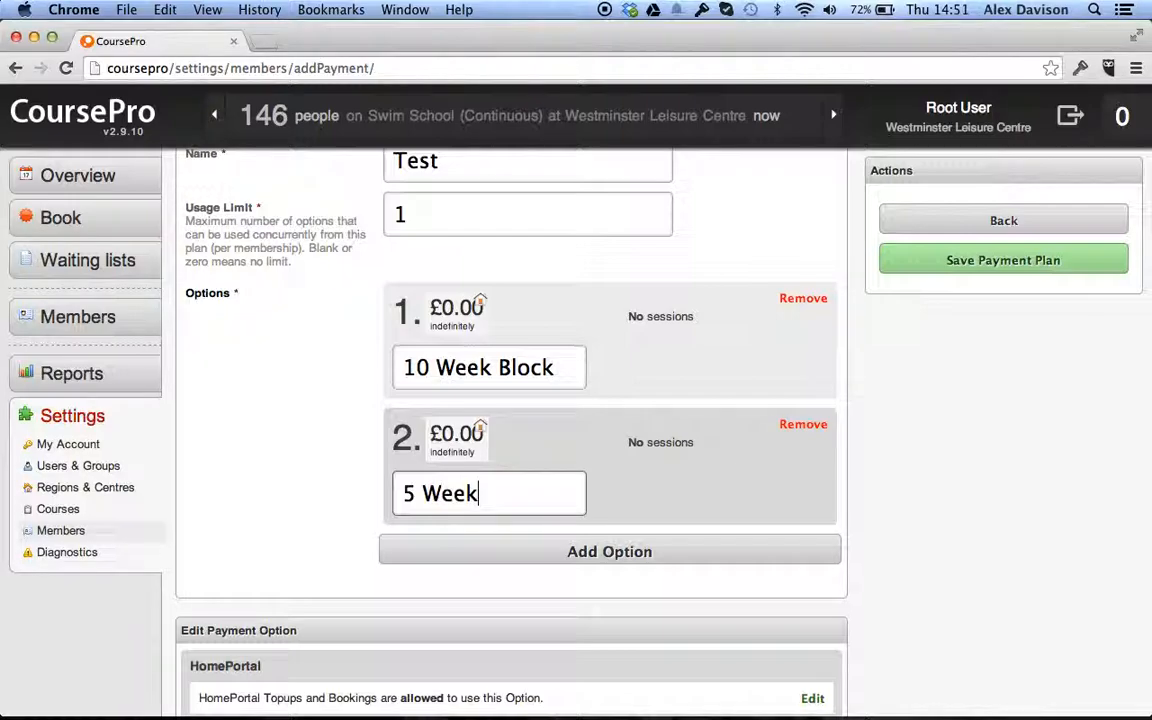
type(" Block")
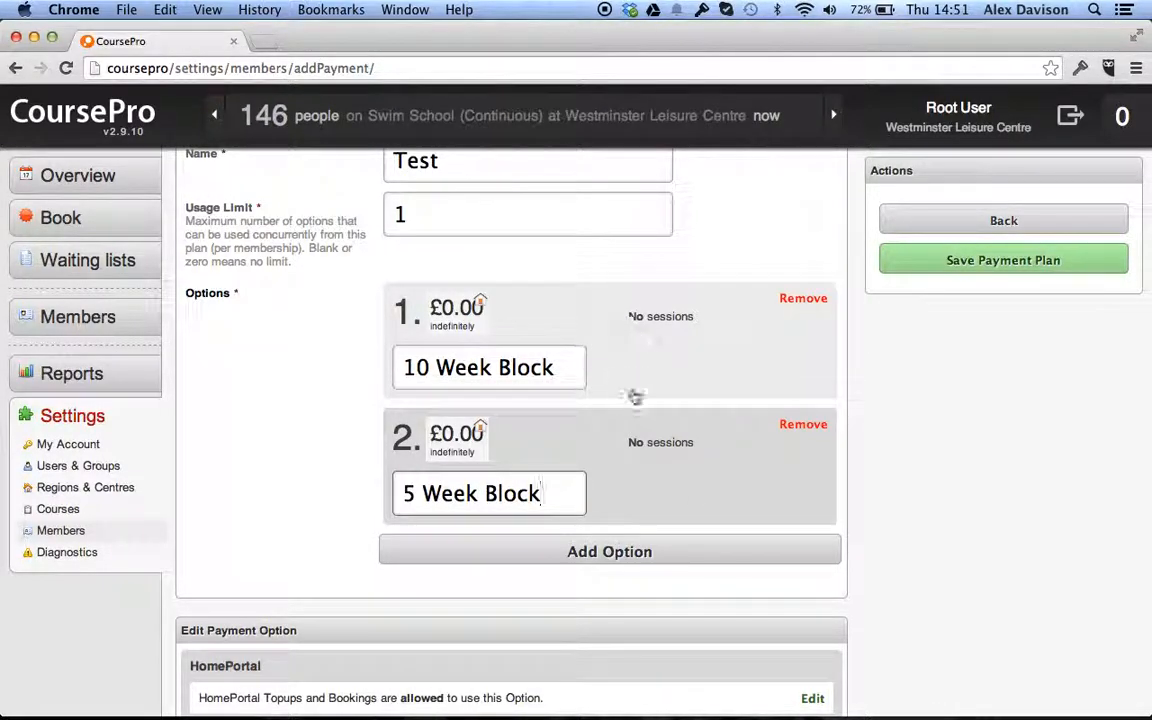
- Select the 10 Week Block option for editing its payment settings
left_click(650, 325)
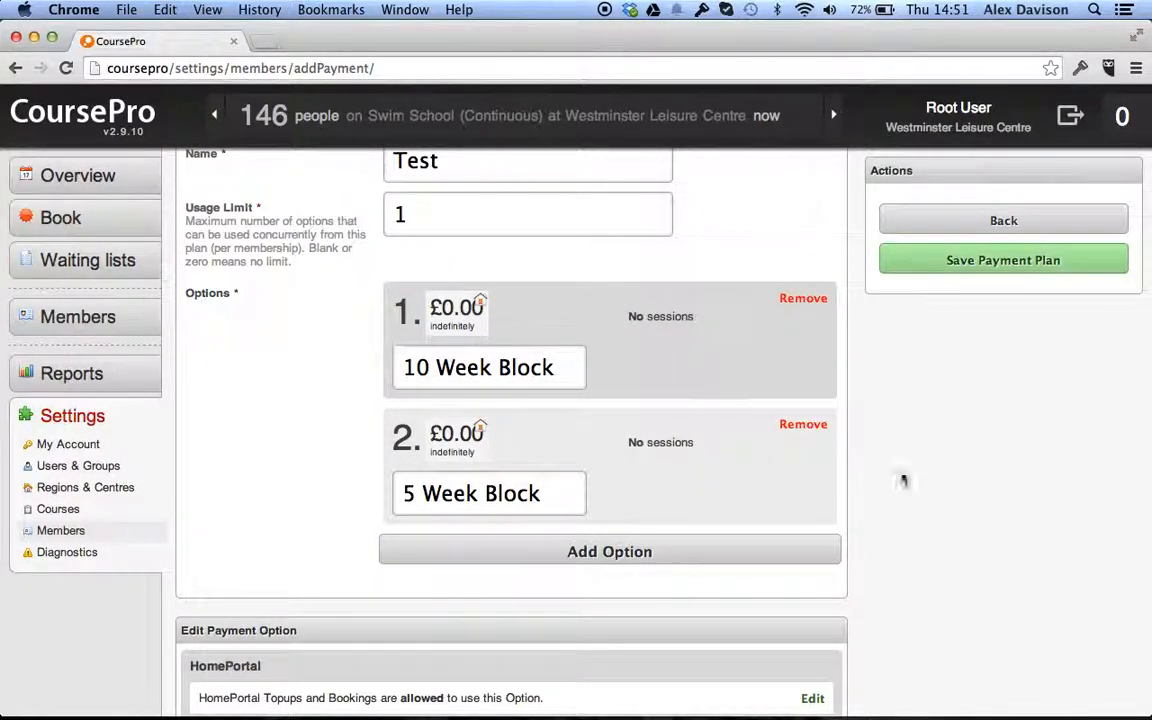
scroll(912, 575, "down", 4)
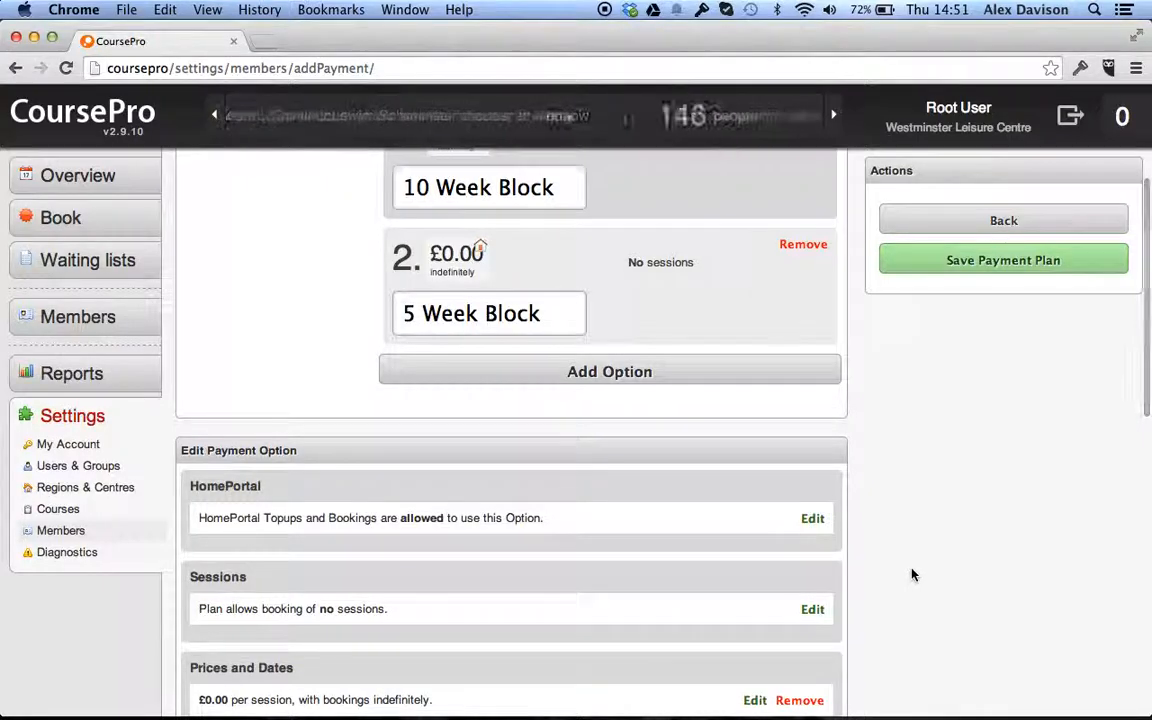
scroll(912, 575, "up", 3)
scroll(912, 575, "down", 1)
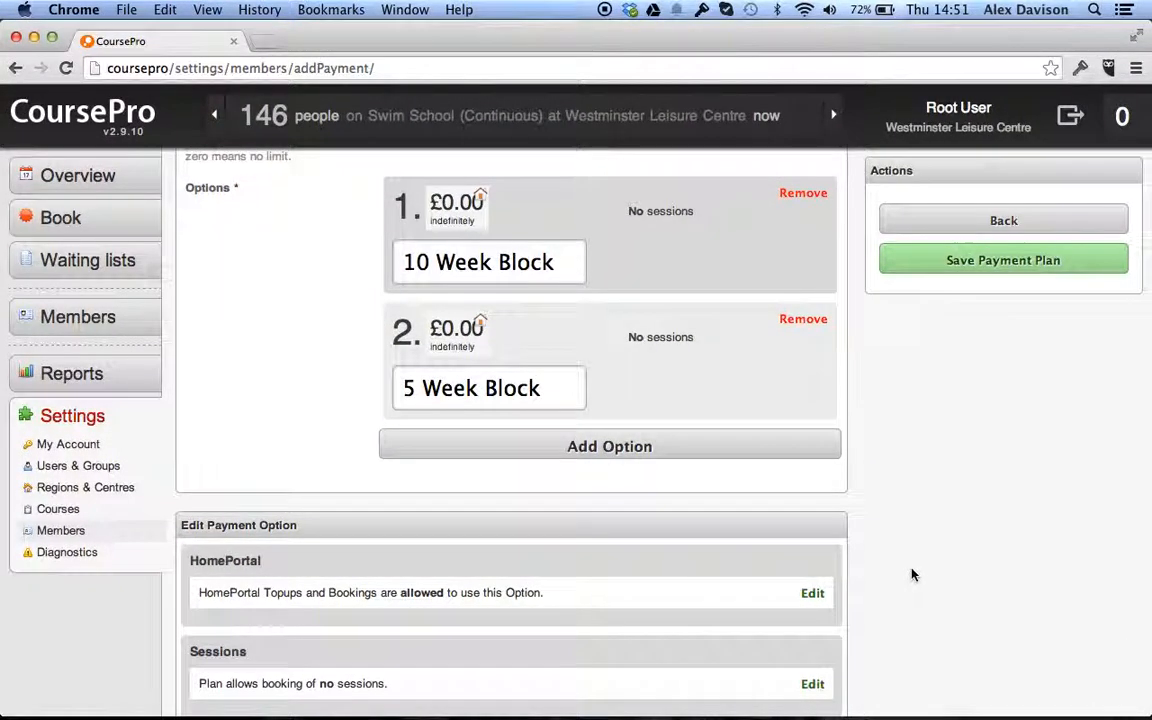
scroll(912, 575, "down", 3)
scroll(912, 575, "up", 3)
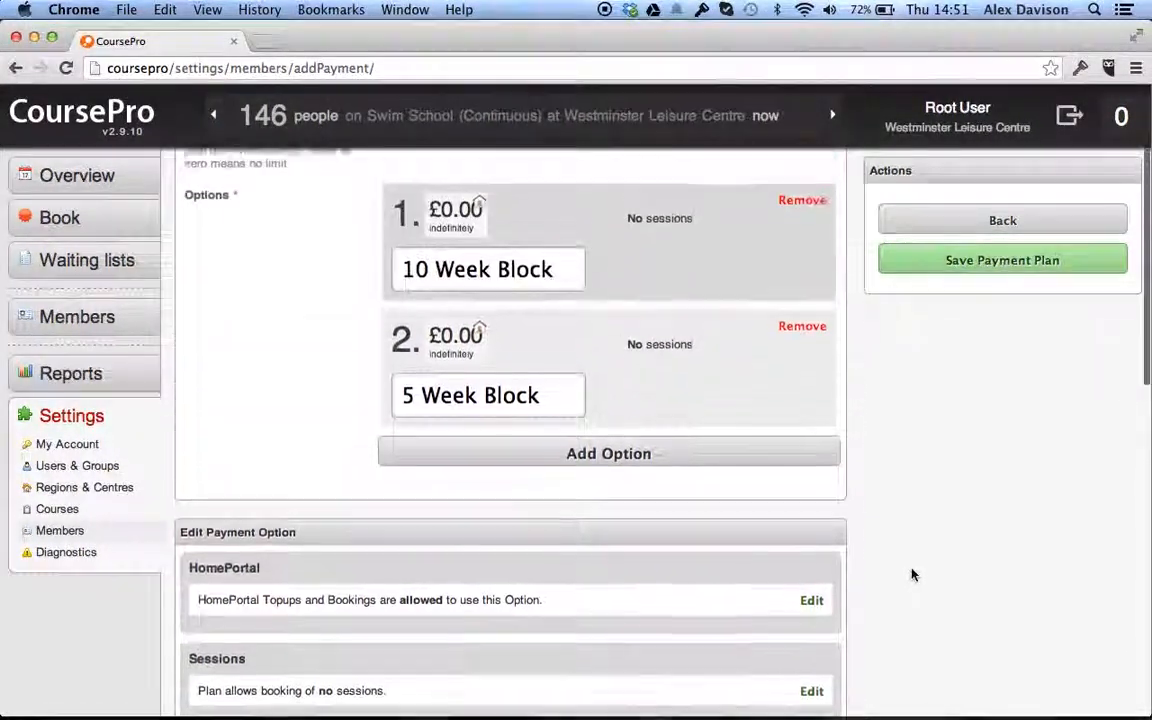
scroll(550, 560, "down", 3)
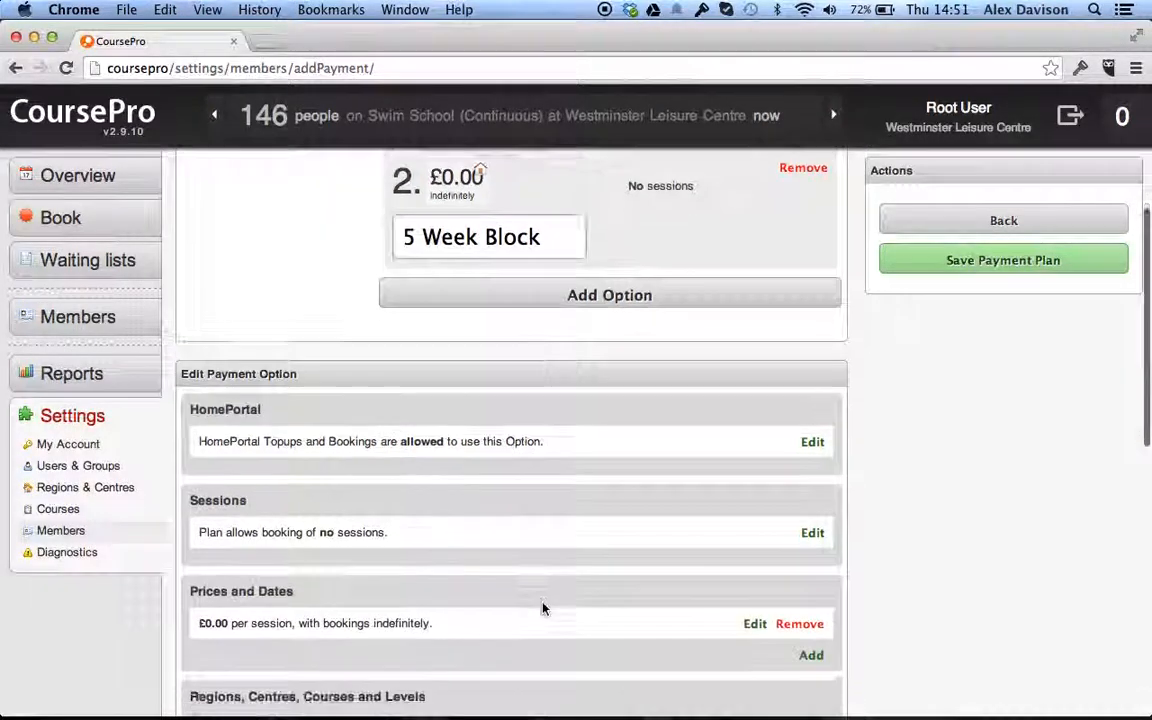
scroll(543, 608, "down", 4)
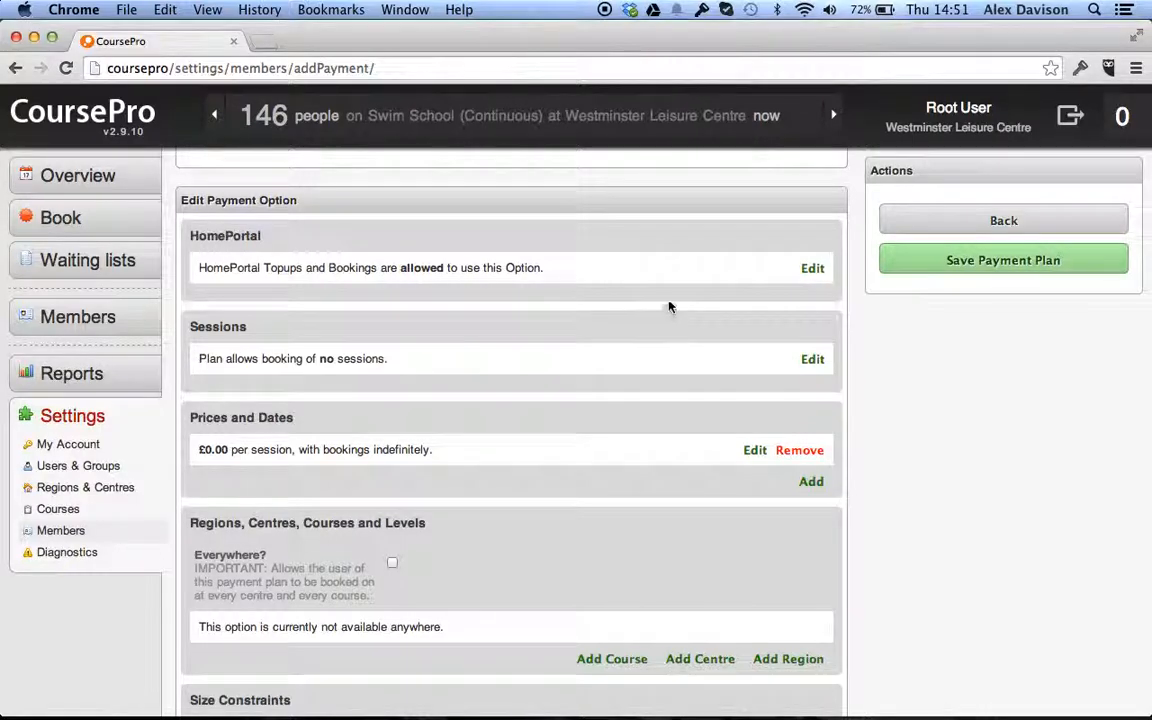
- Examine the HomePortal settings of the 10 Week Block option, including its description and default memberships
left_click(812, 269)
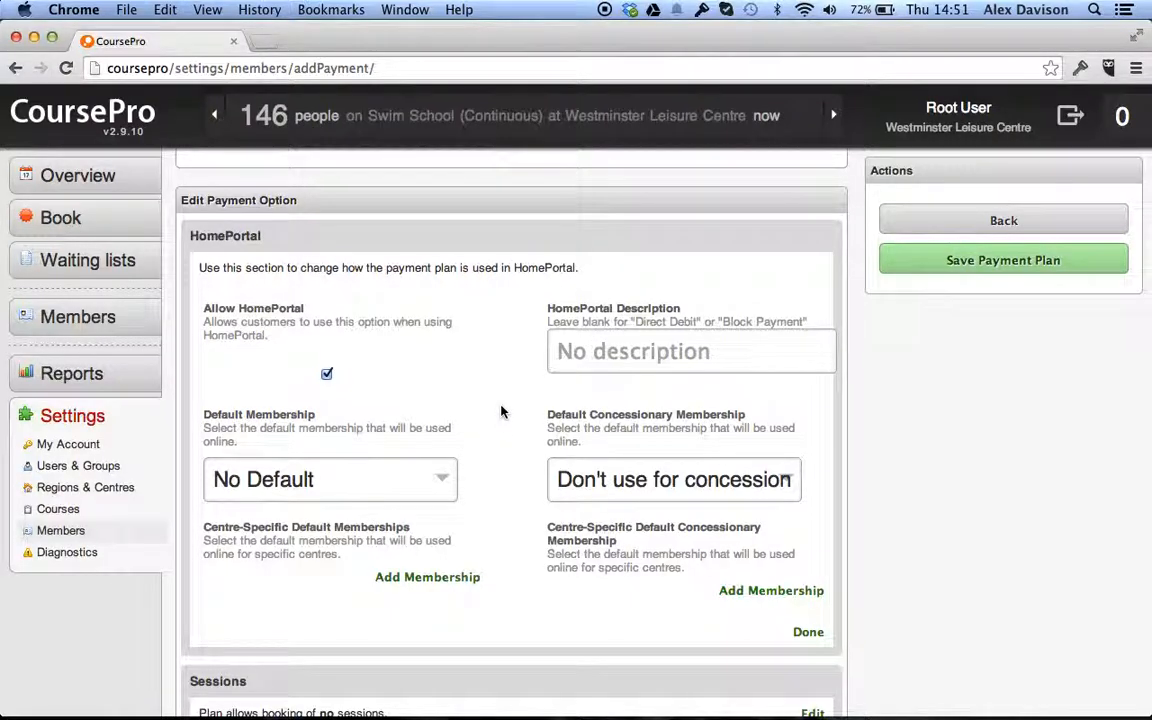
scroll(501, 478, "down", 1)
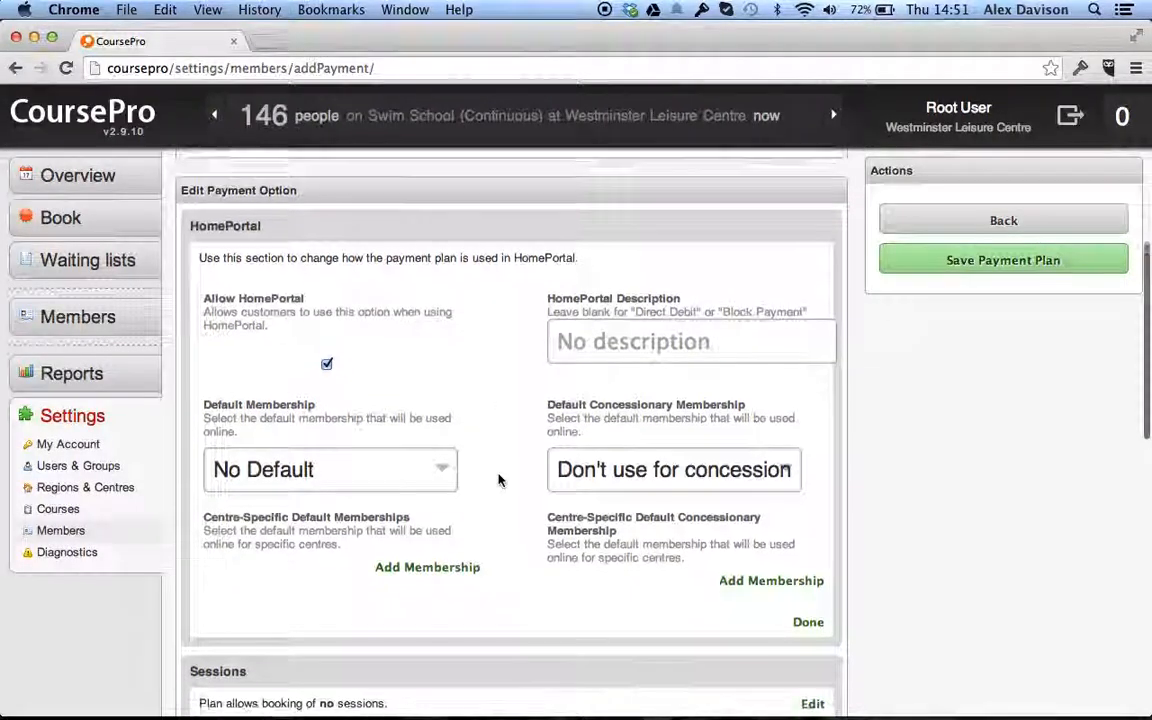
left_click(597, 322)
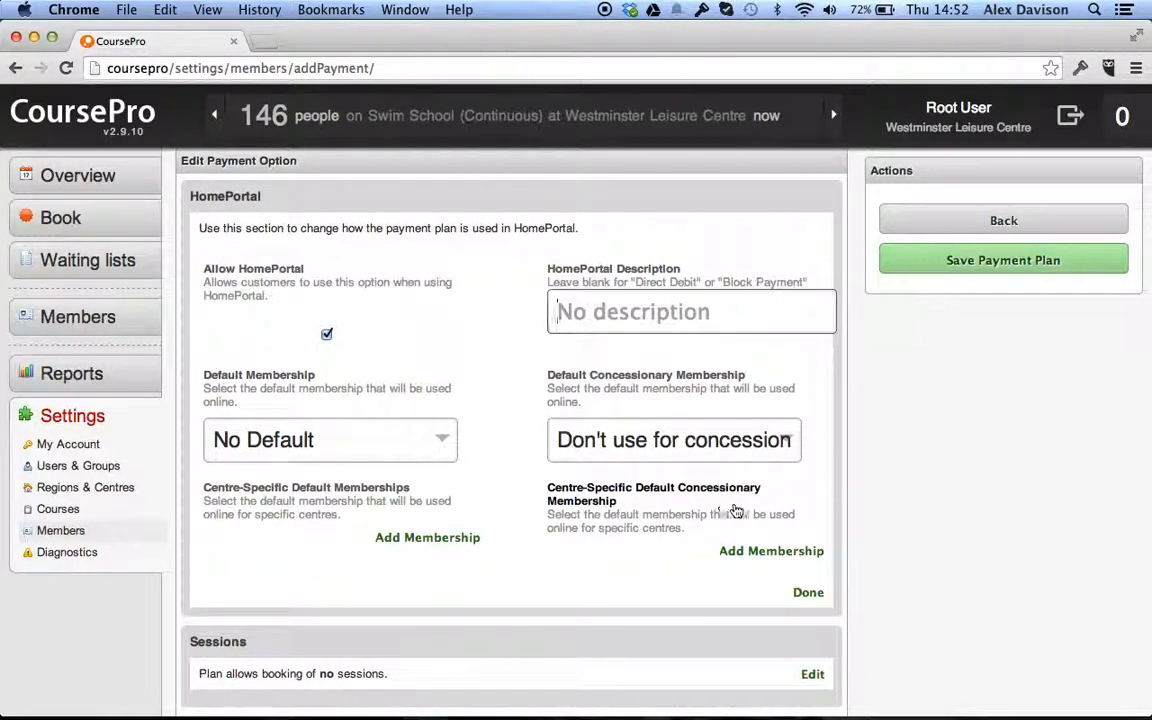
left_click(809, 596)
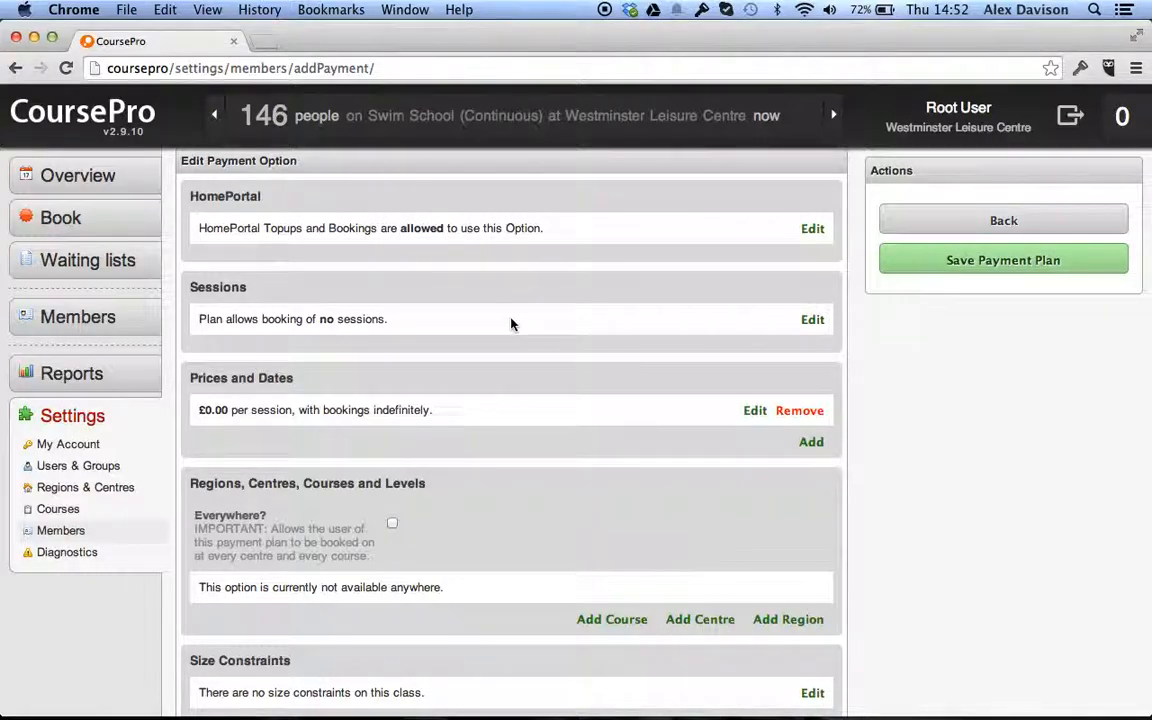
- Toggle Infinite Sessions on and off for the 10 Week Block option and set its number of sessions to 10
left_click(812, 321)
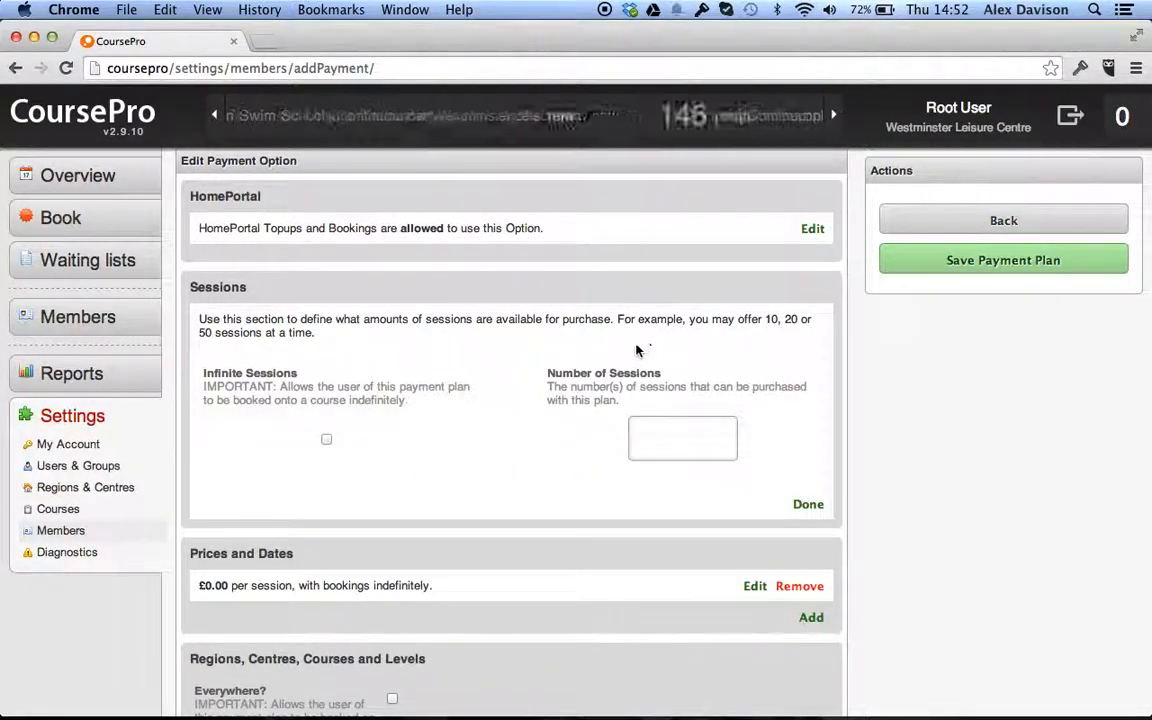
left_click(684, 440)
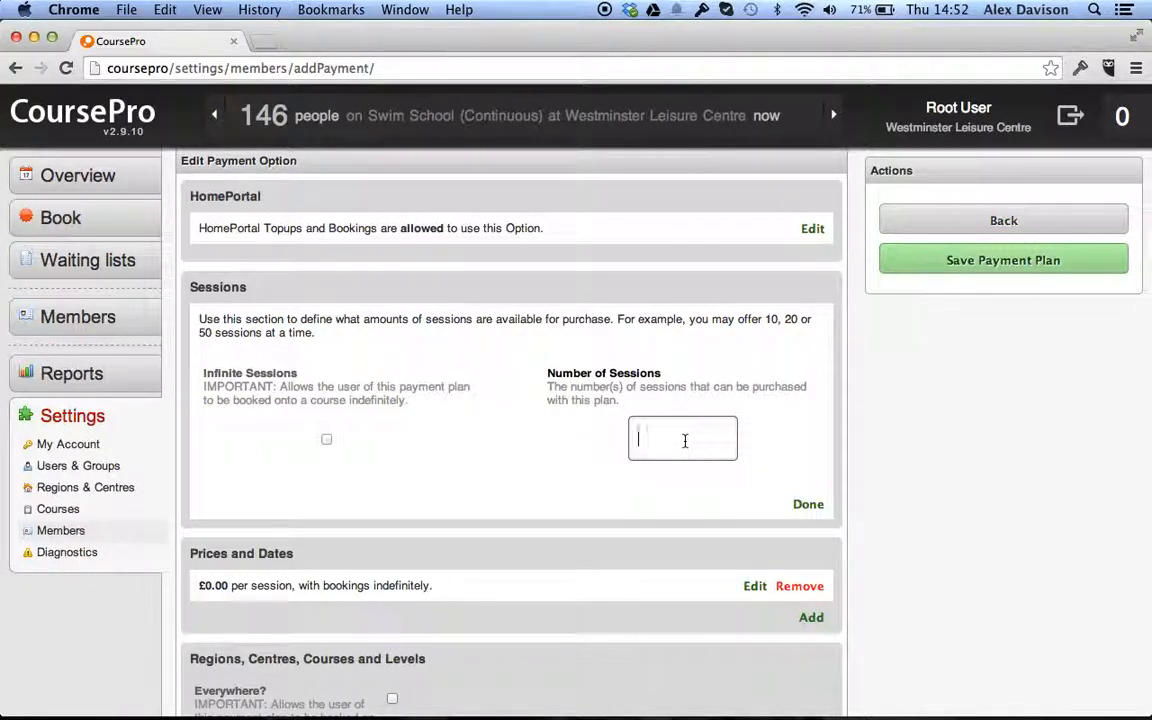
type("10")
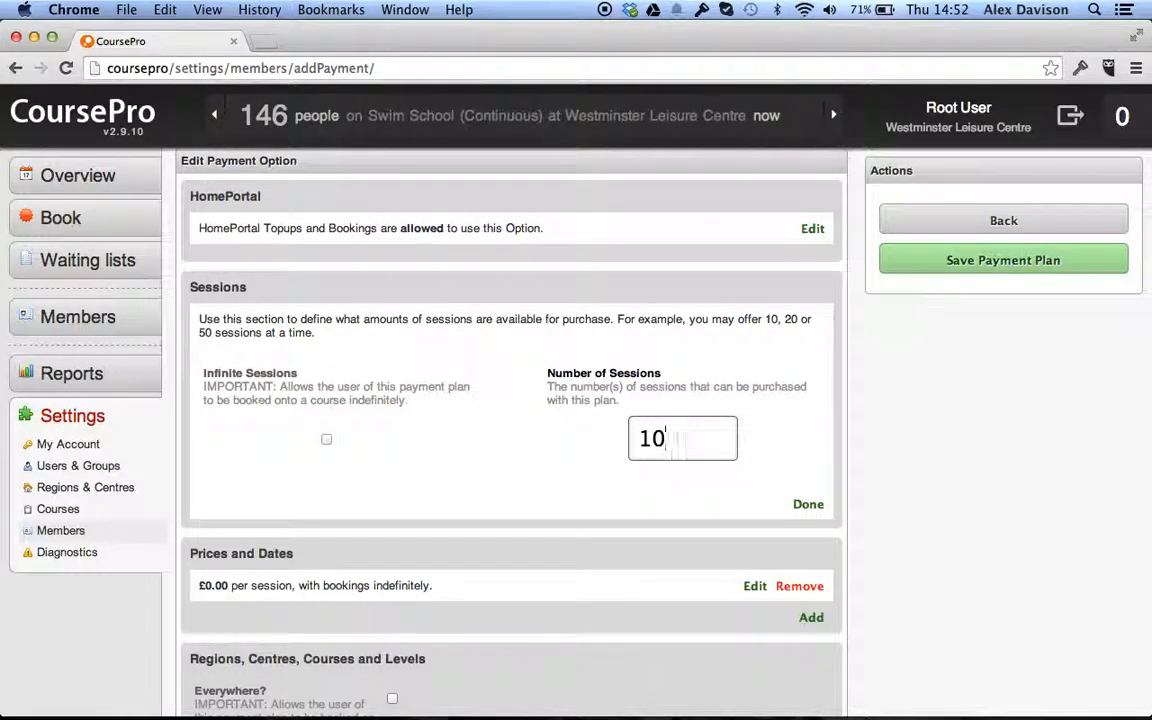
left_click(326, 441)
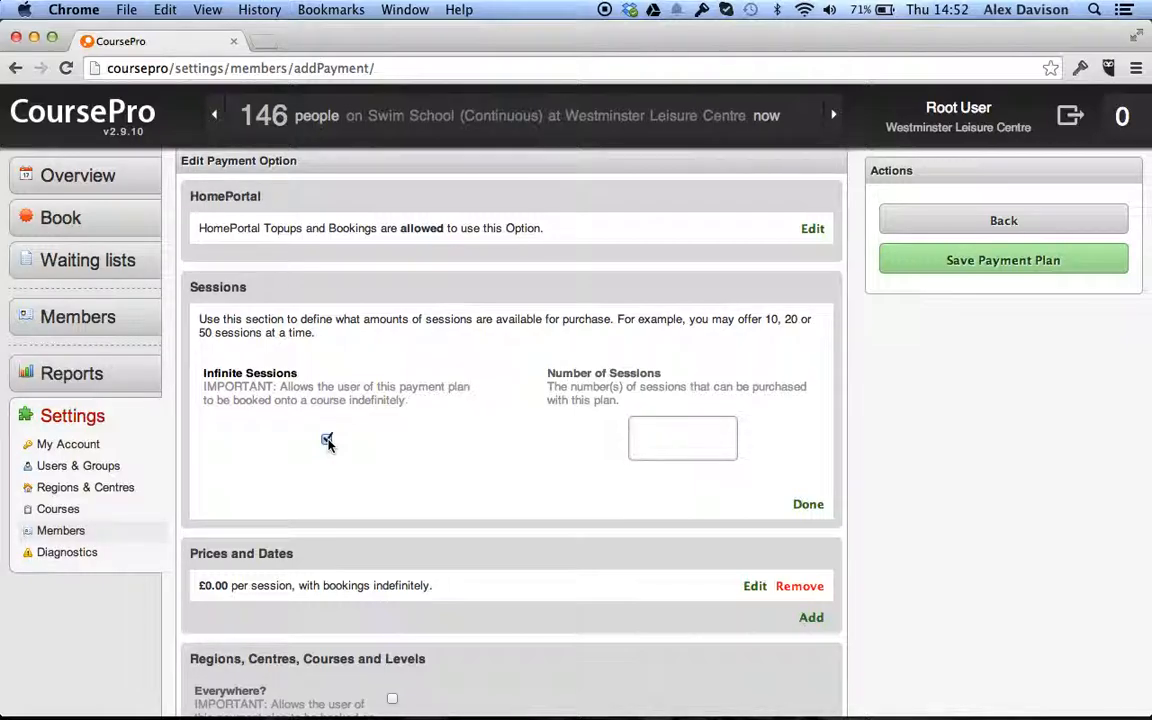
left_click(326, 440)
left_click(681, 445)
type("10")
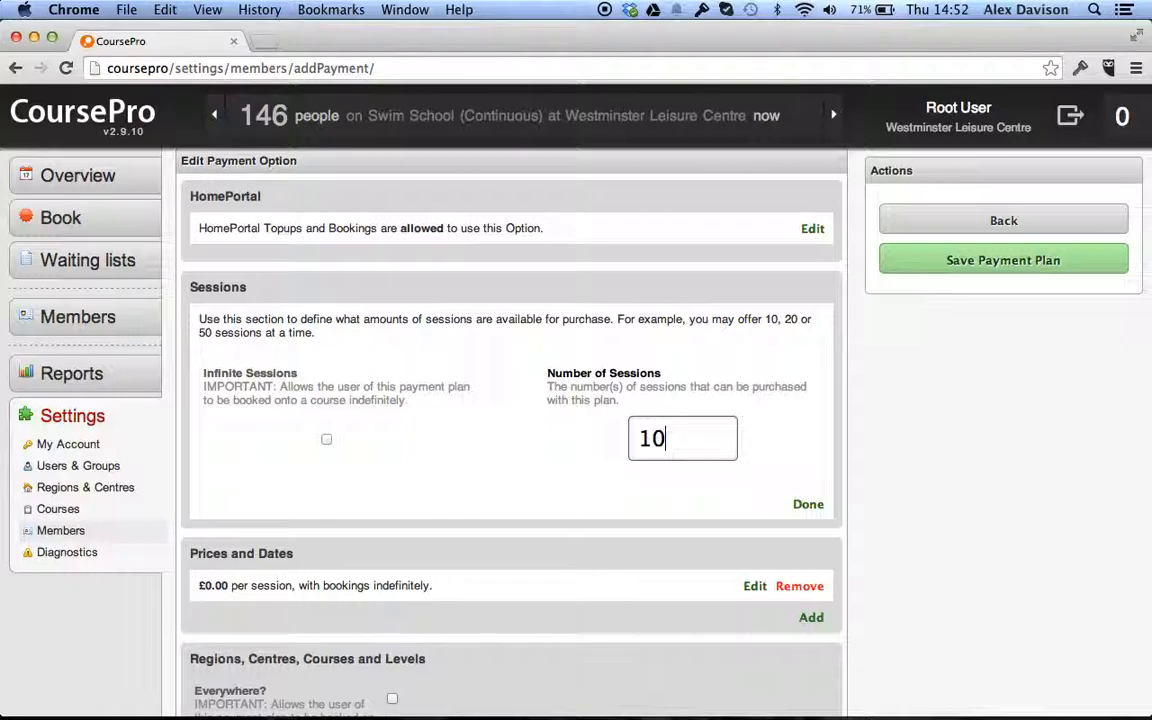
left_click(808, 507)
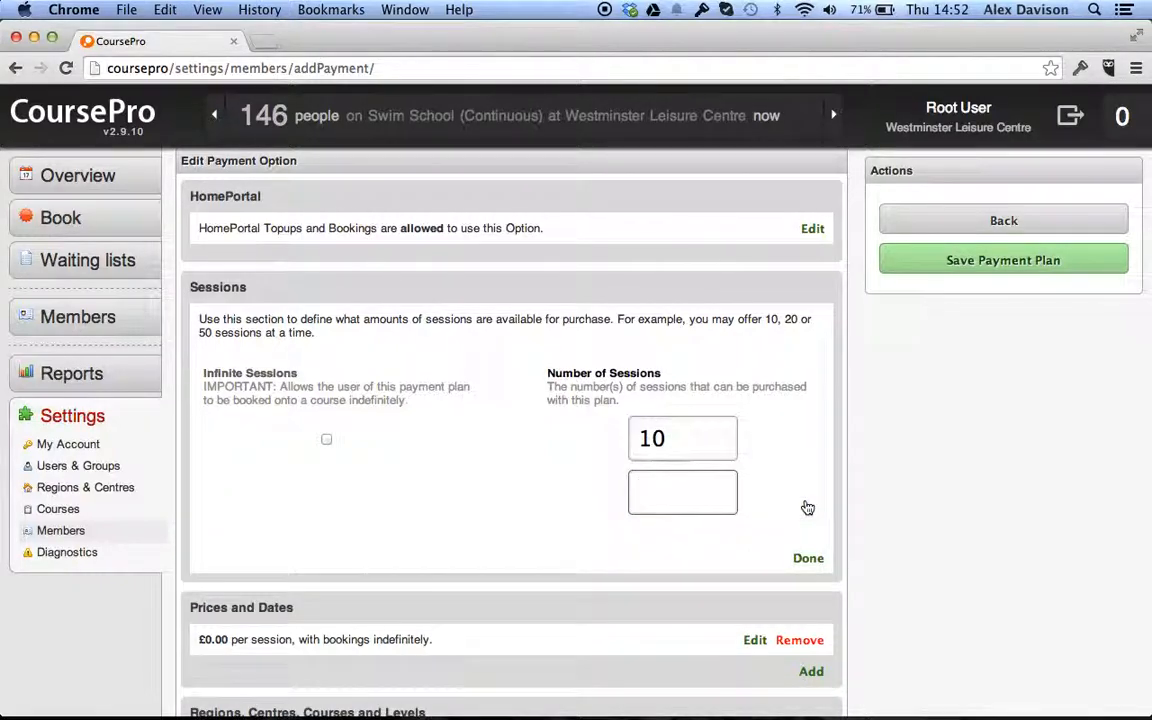
left_click(808, 558)
- Set the 10 Week Block option's price per session to 5.00
scroll(620, 500, "down", 1)
scroll(612, 494, "down", 1)
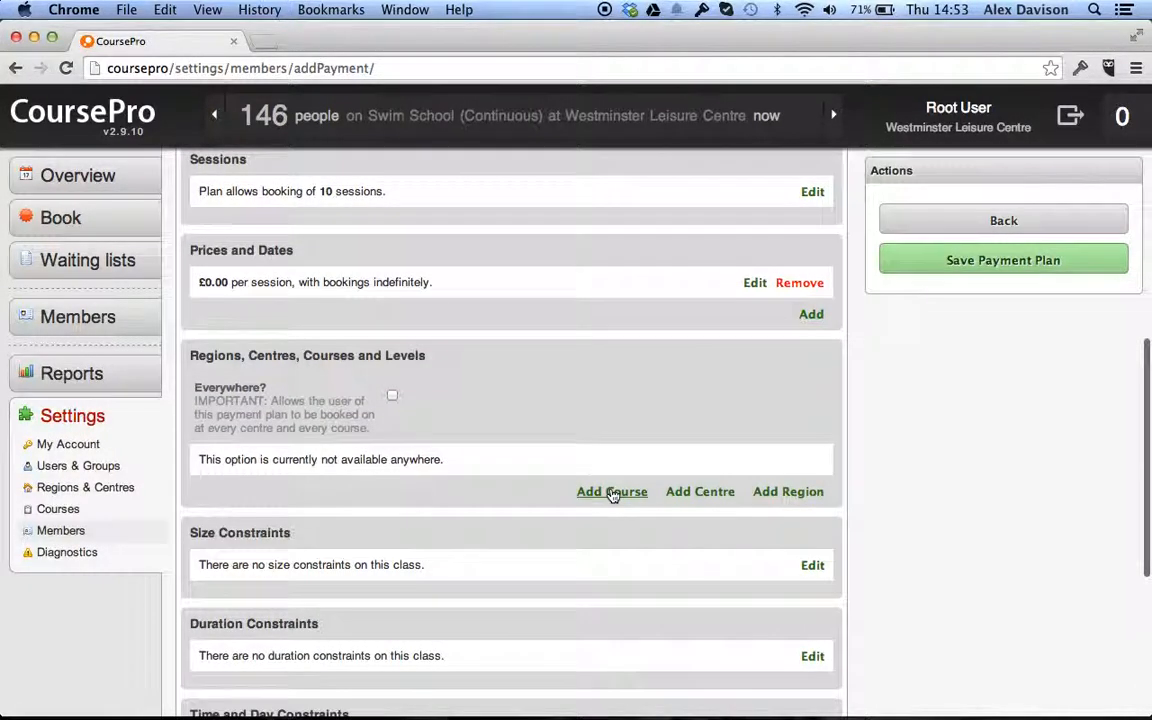
left_click(754, 283)
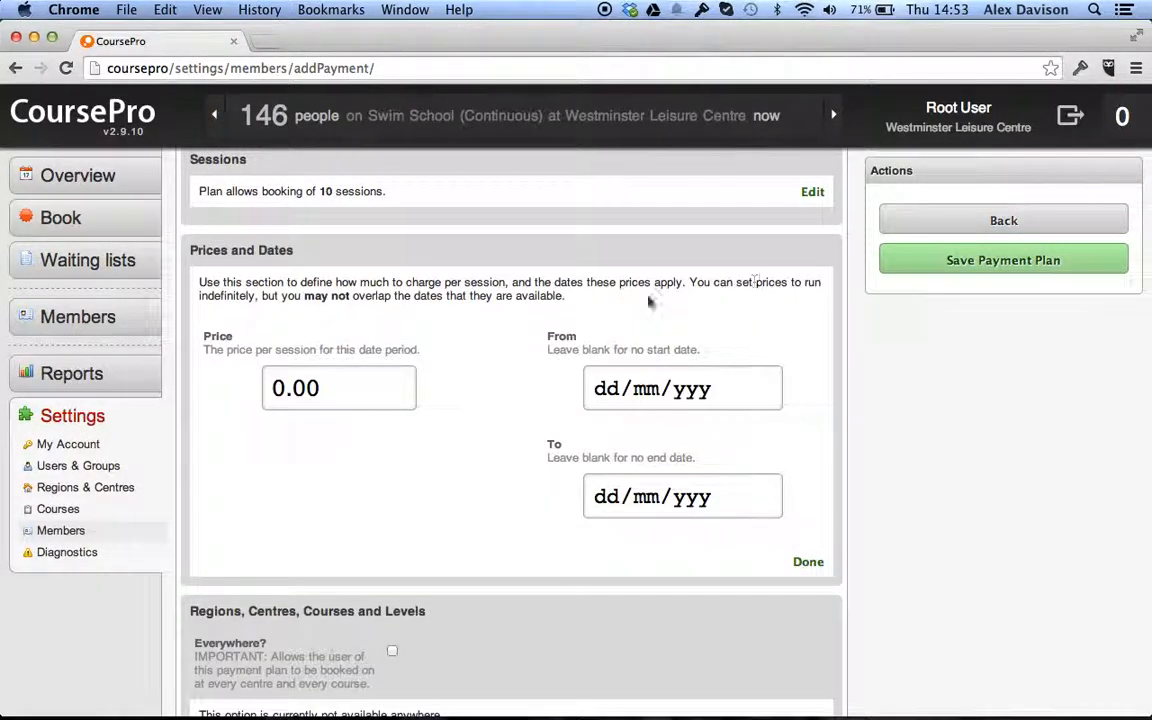
left_click_drag(285, 388, 196, 394)
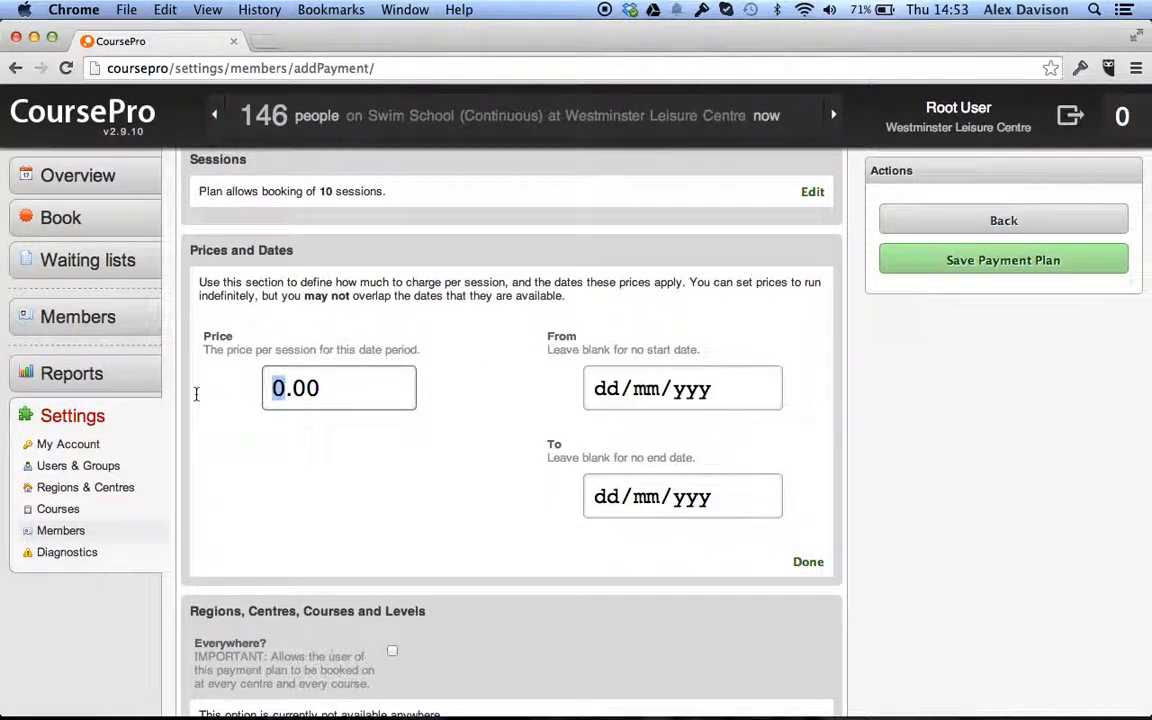
type("5")
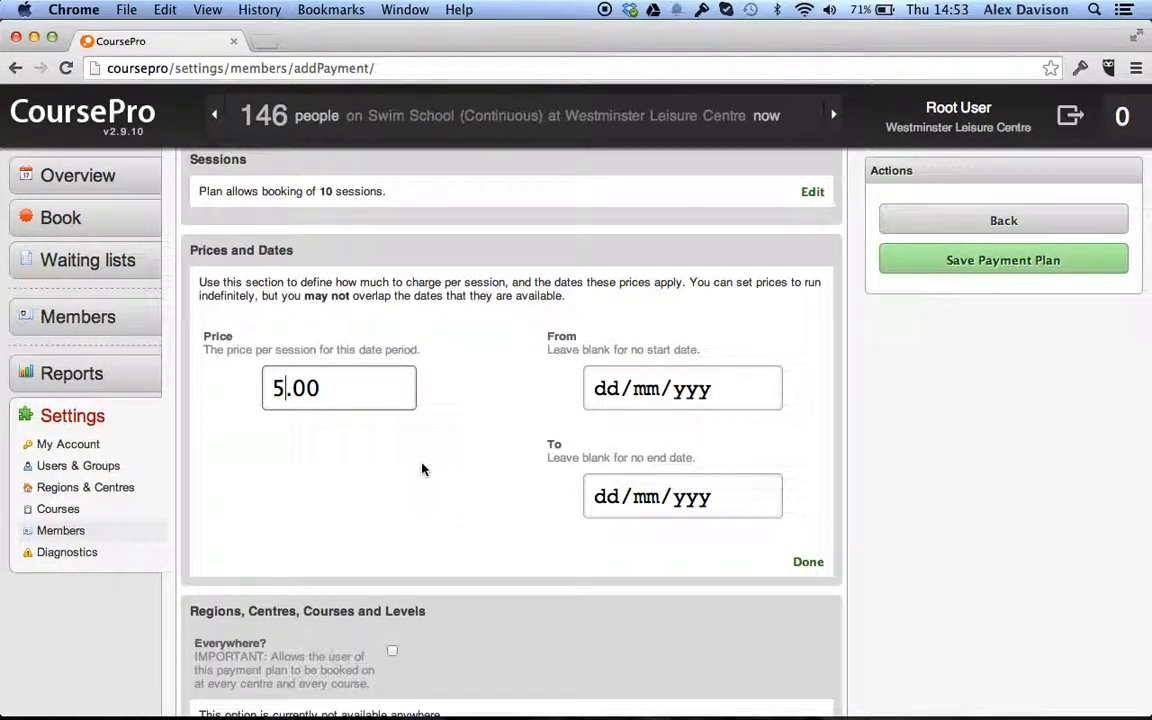
- Set the end date of the 5.00 session price to 30/06/2014 and finish the price entry
mouse_move(762, 498)
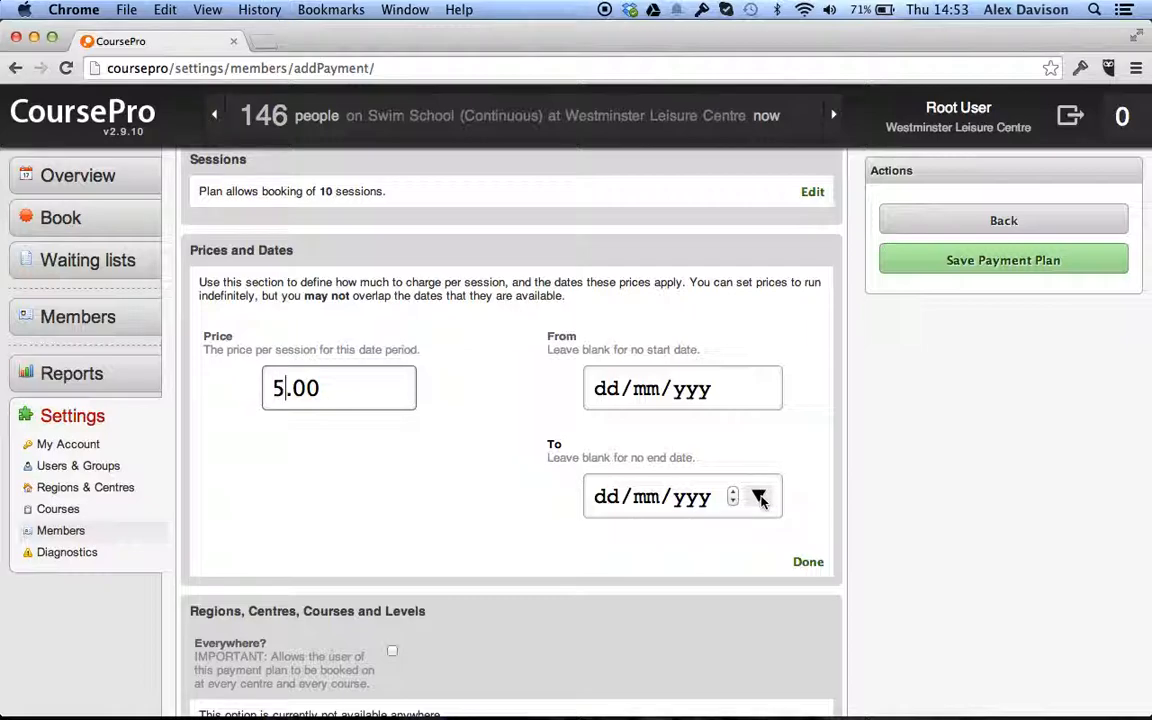
left_click(762, 498)
scroll(762, 498, "up", 4)
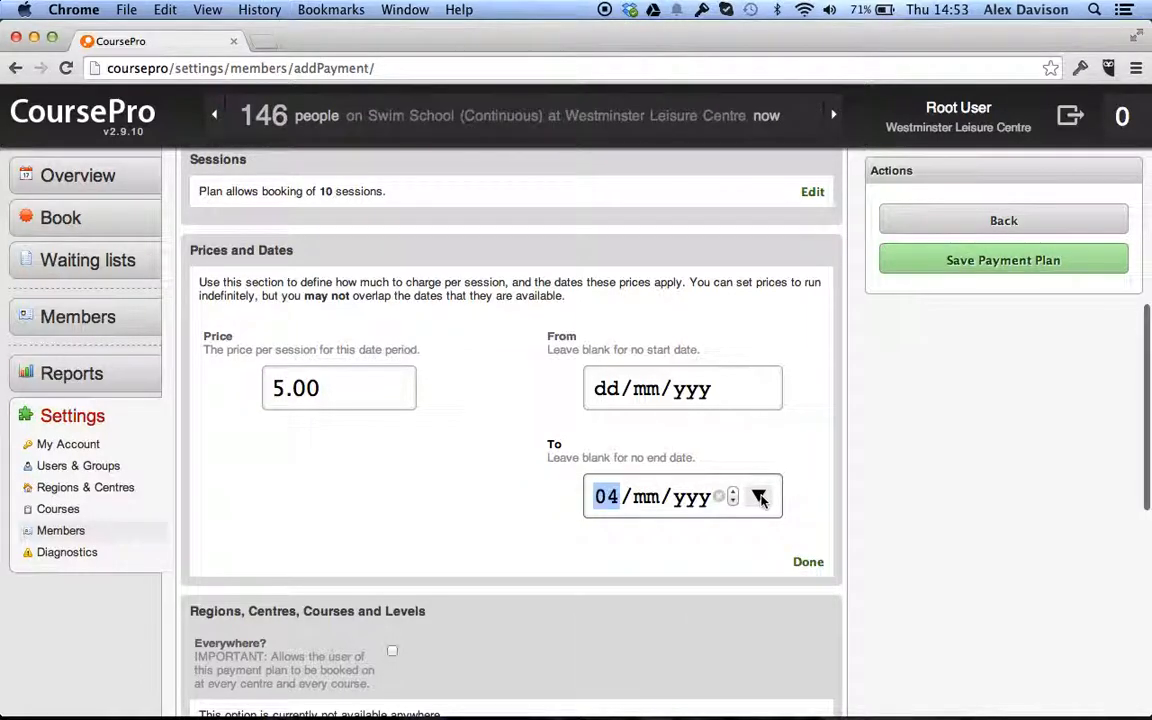
left_click(760, 497)
scroll(877, 527, "down", 5)
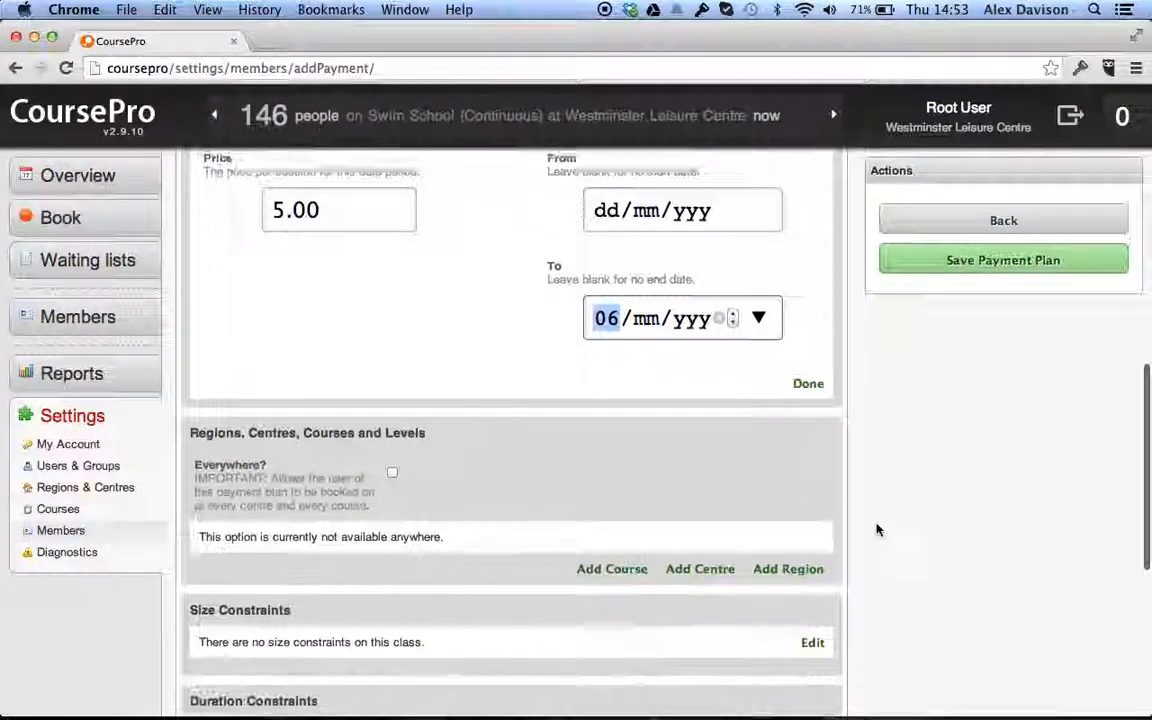
left_click(759, 274)
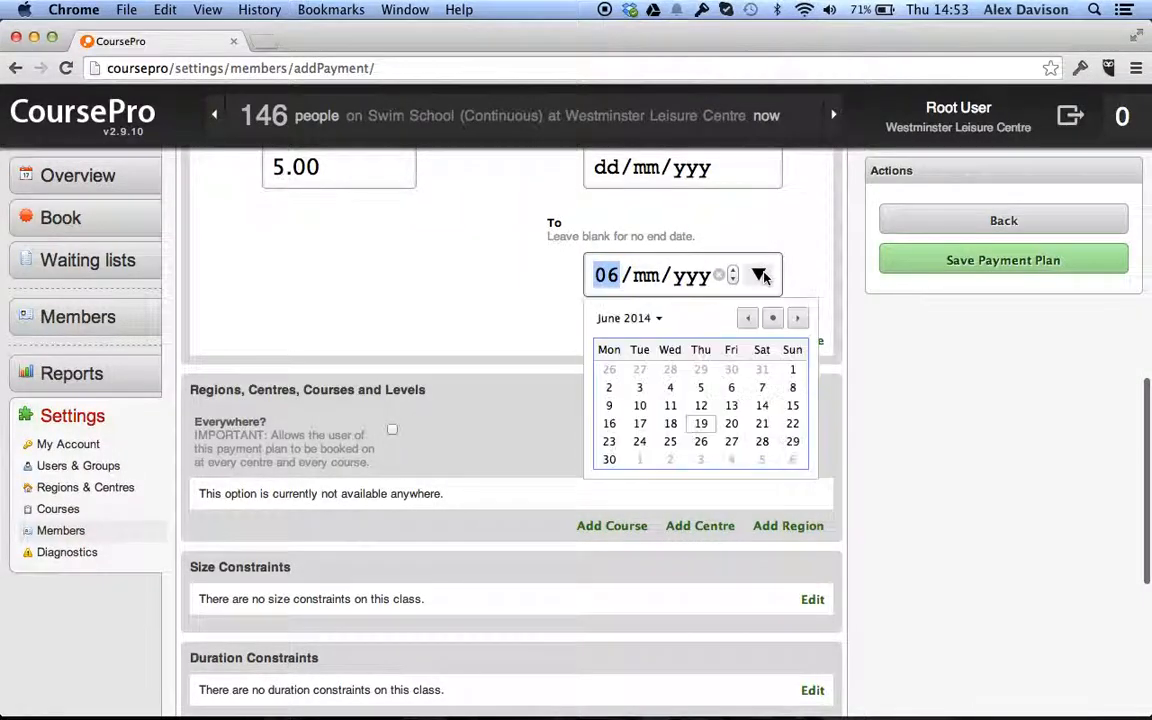
left_click(613, 466)
scroll(892, 442, "up", 3)
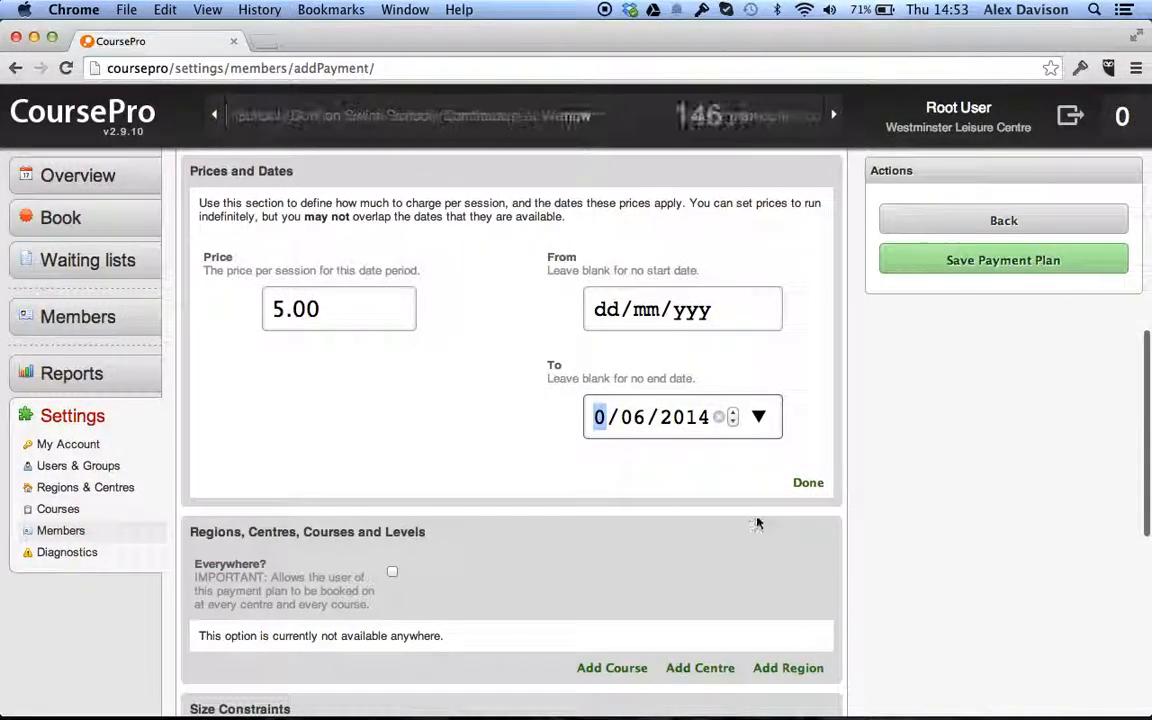
left_click(810, 485)
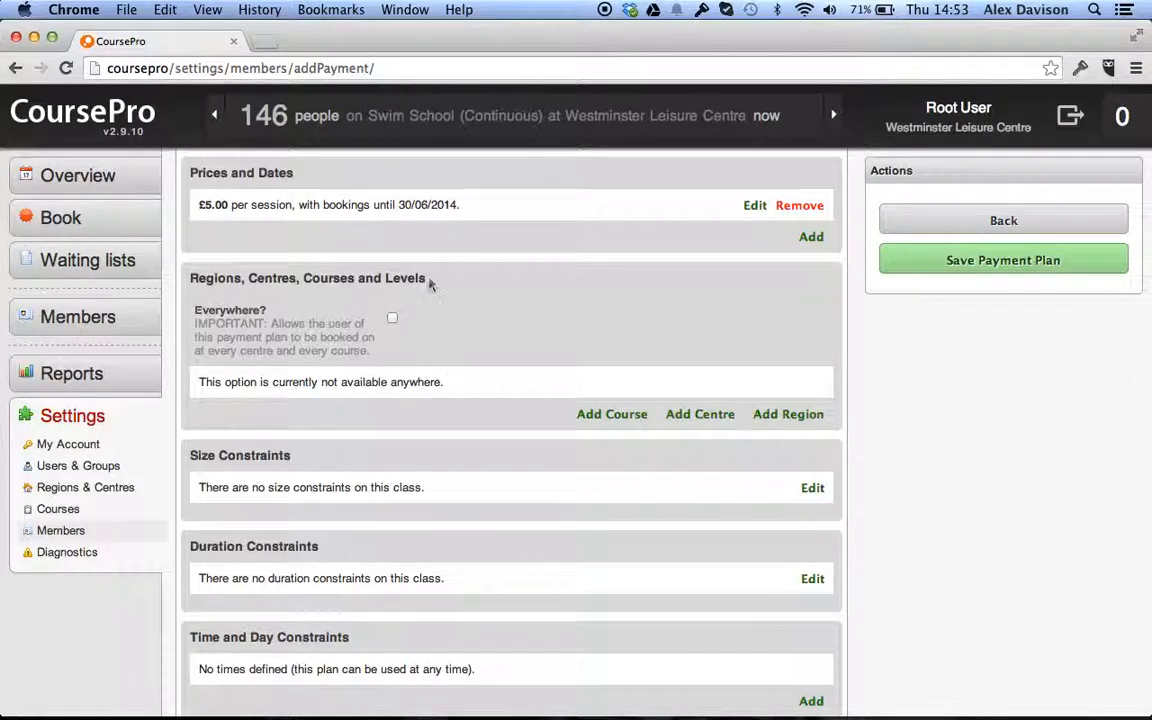
- Add a second price period for the 10 Week Block option with a price per session of 5.50
scroll(296, 234, "up", 1)
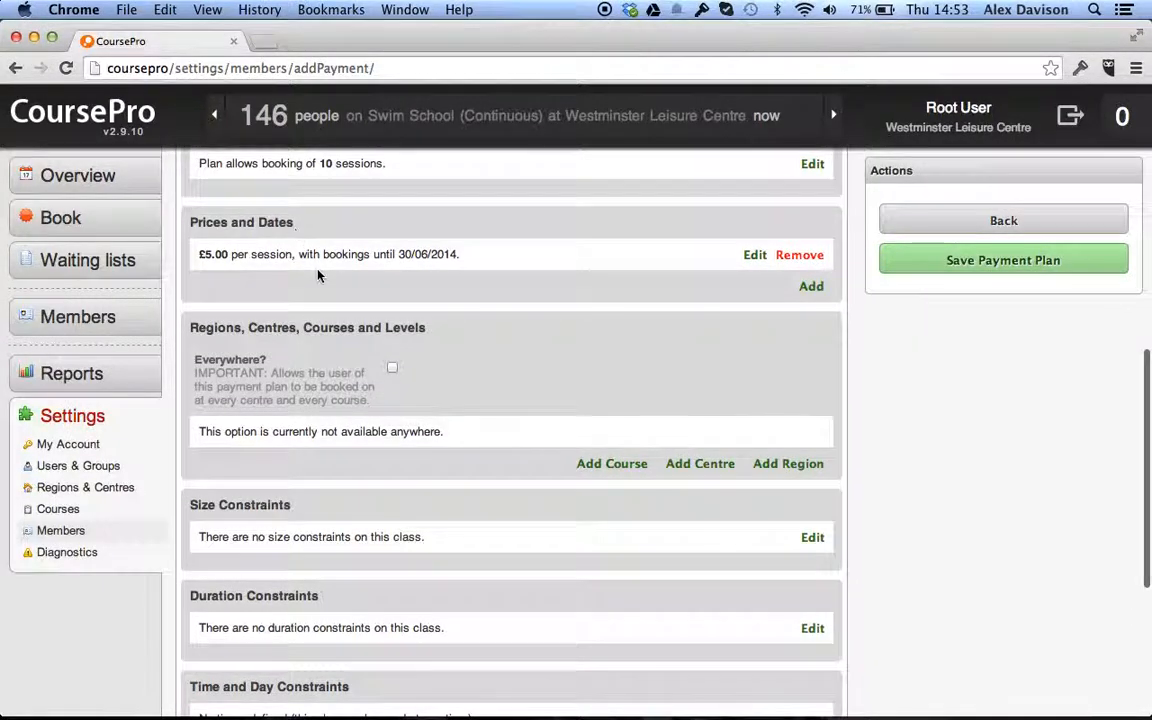
left_click(812, 288)
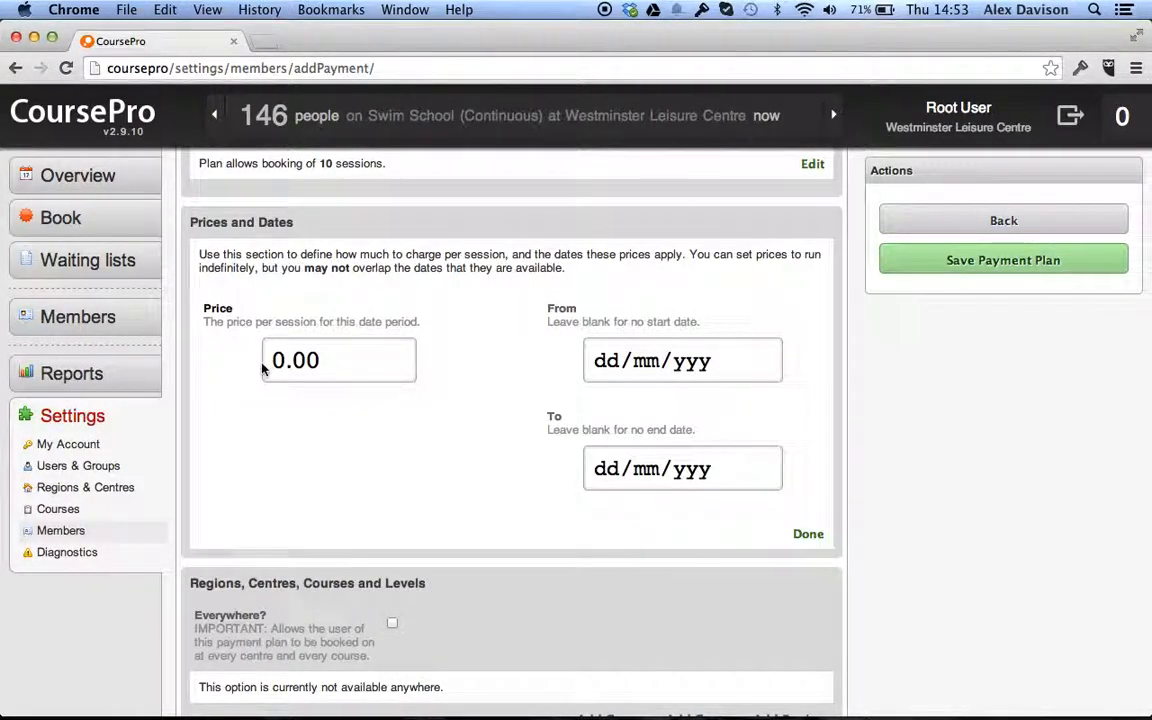
left_click_drag(281, 360, 257, 361)
type("5")
left_click(304, 357)
key("BackSpace")
type("5.50")
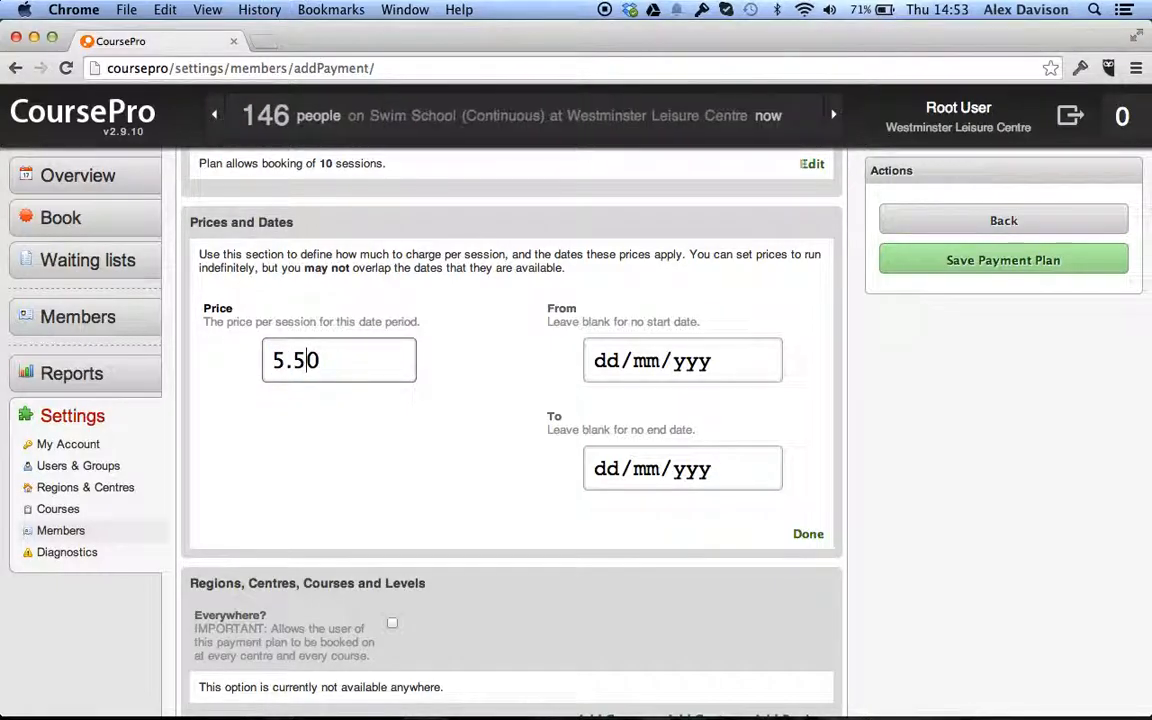
- Set the 5.50 price's start date to 01/07/2014, leave its end date blank, and finish the entry
left_click(758, 361)
left_click(797, 403)
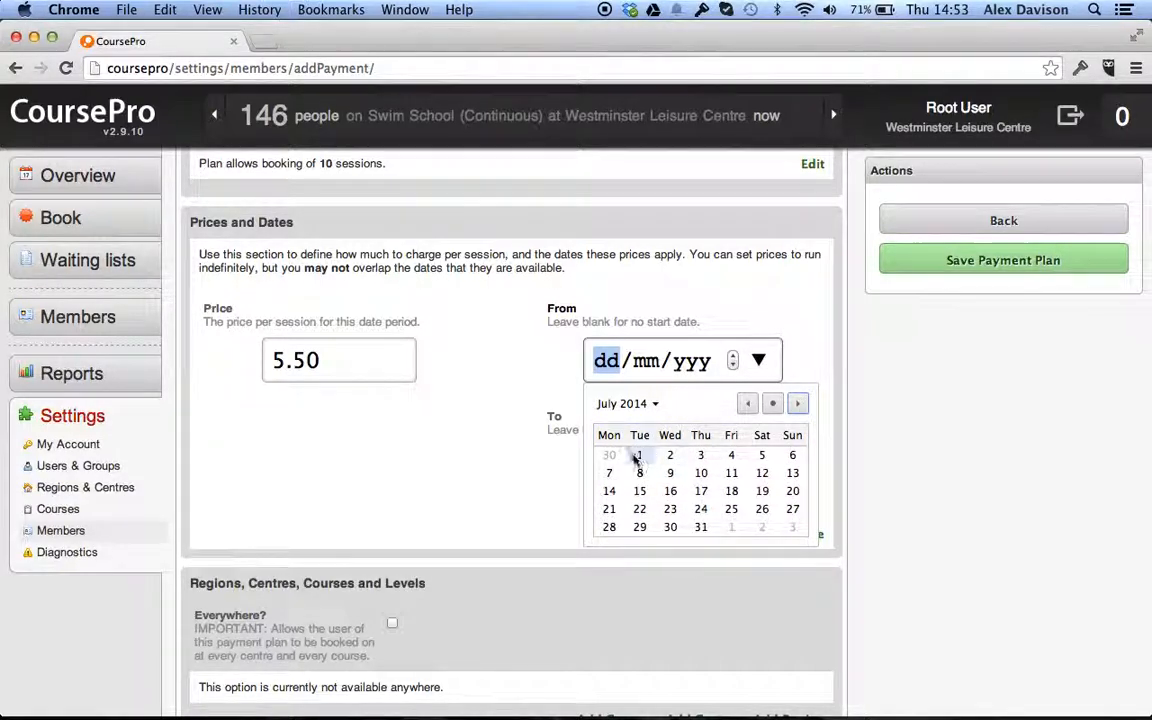
left_click(637, 456)
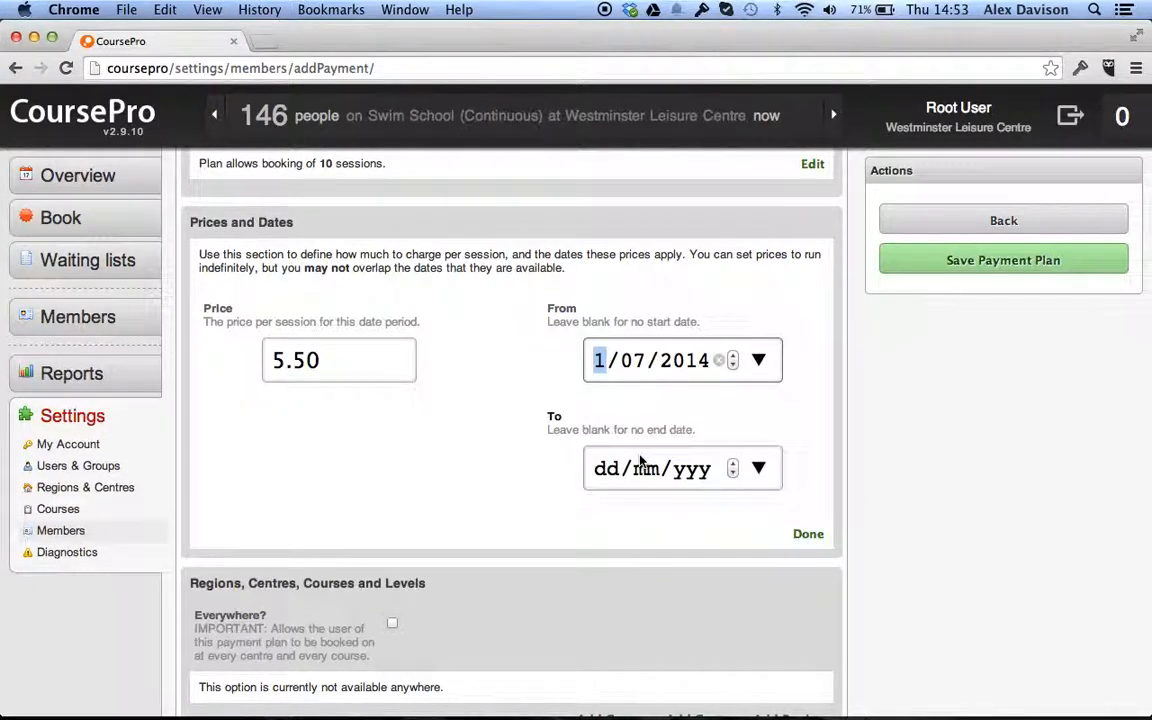
left_click(809, 535)
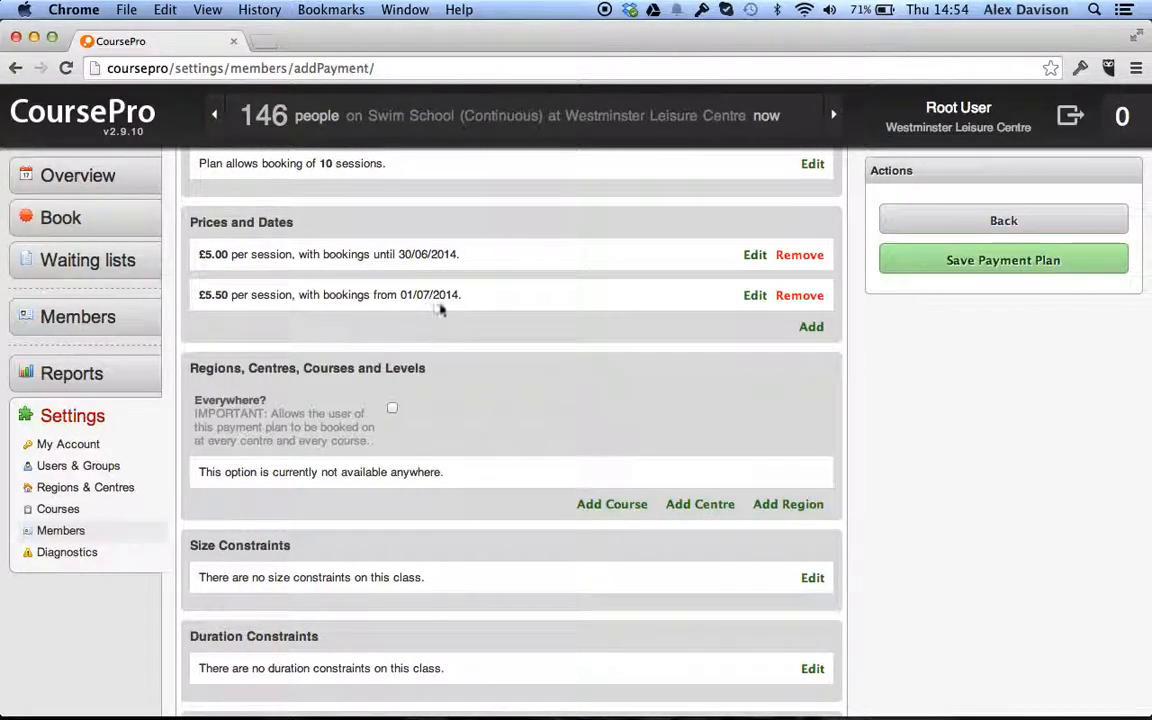
- Try making the payment option available everywhere, and turn that availability off again
scroll(549, 379, "down", 3)
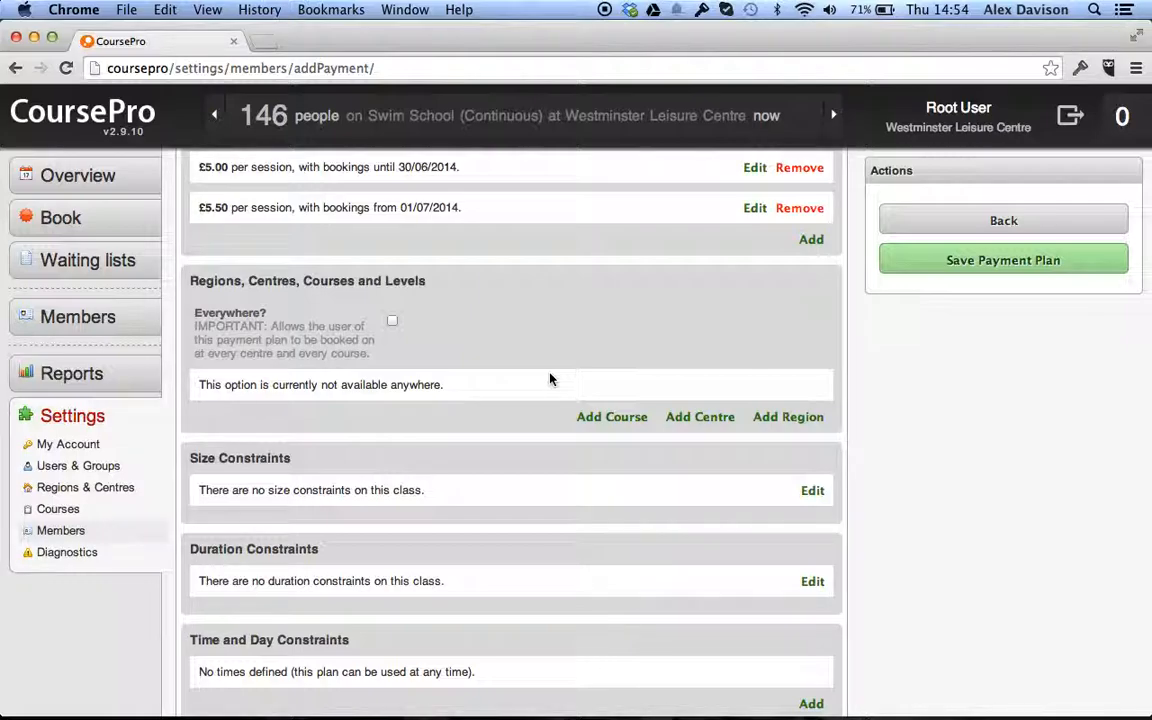
left_click(392, 321)
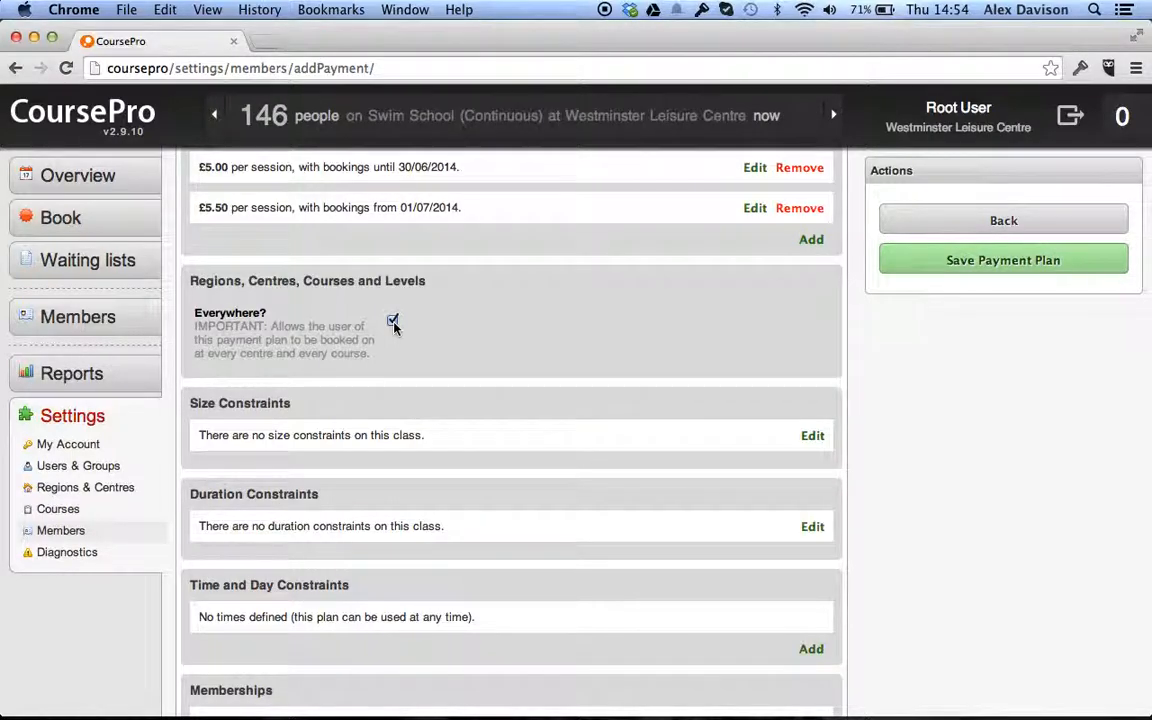
left_click(392, 321)
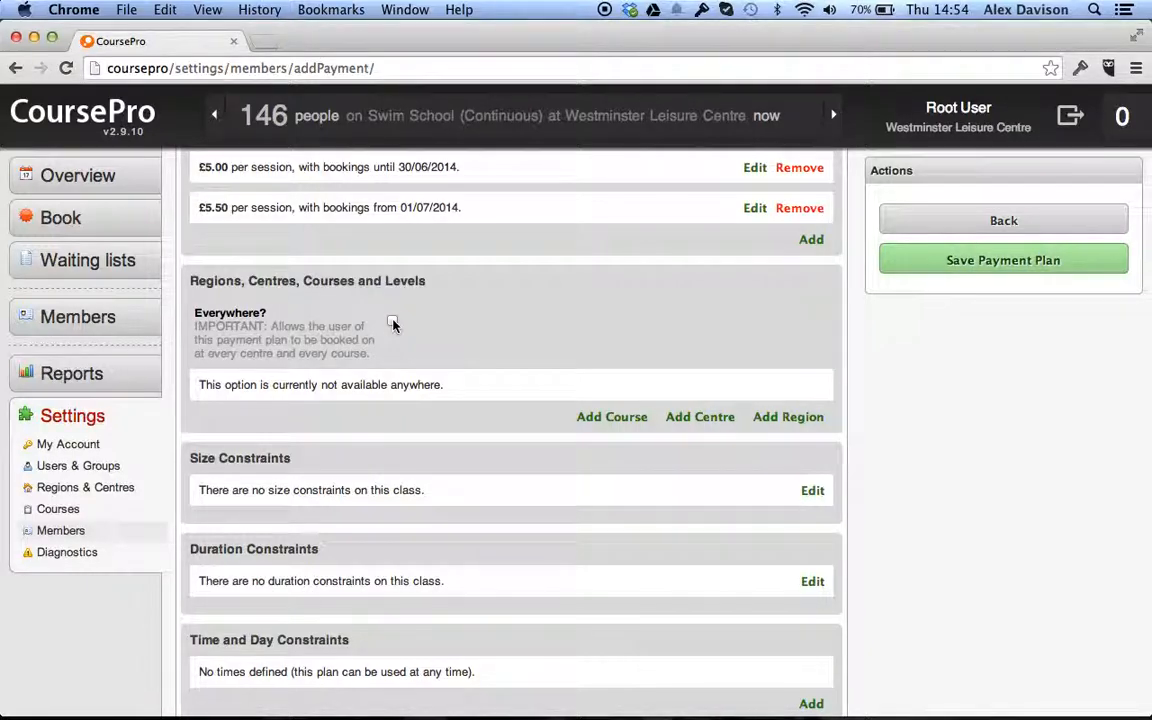
- Add a course availability entry for the Swim School (Continuous) course
left_click(603, 423)
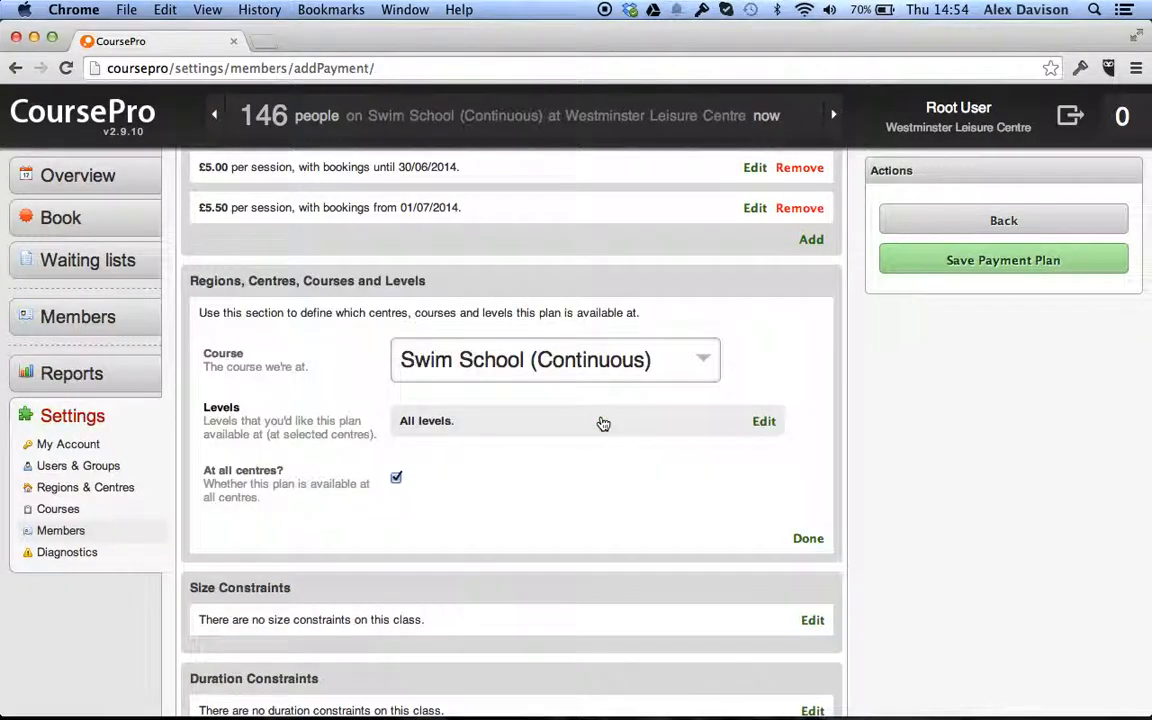
left_click(699, 361)
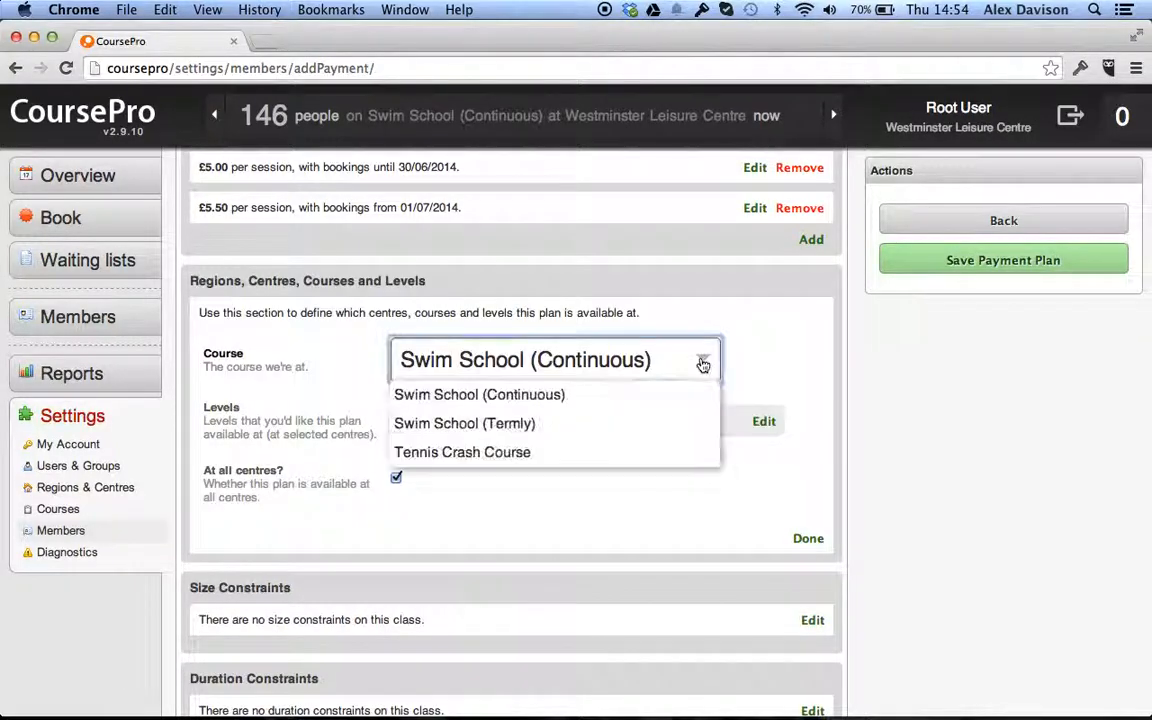
left_click(558, 396)
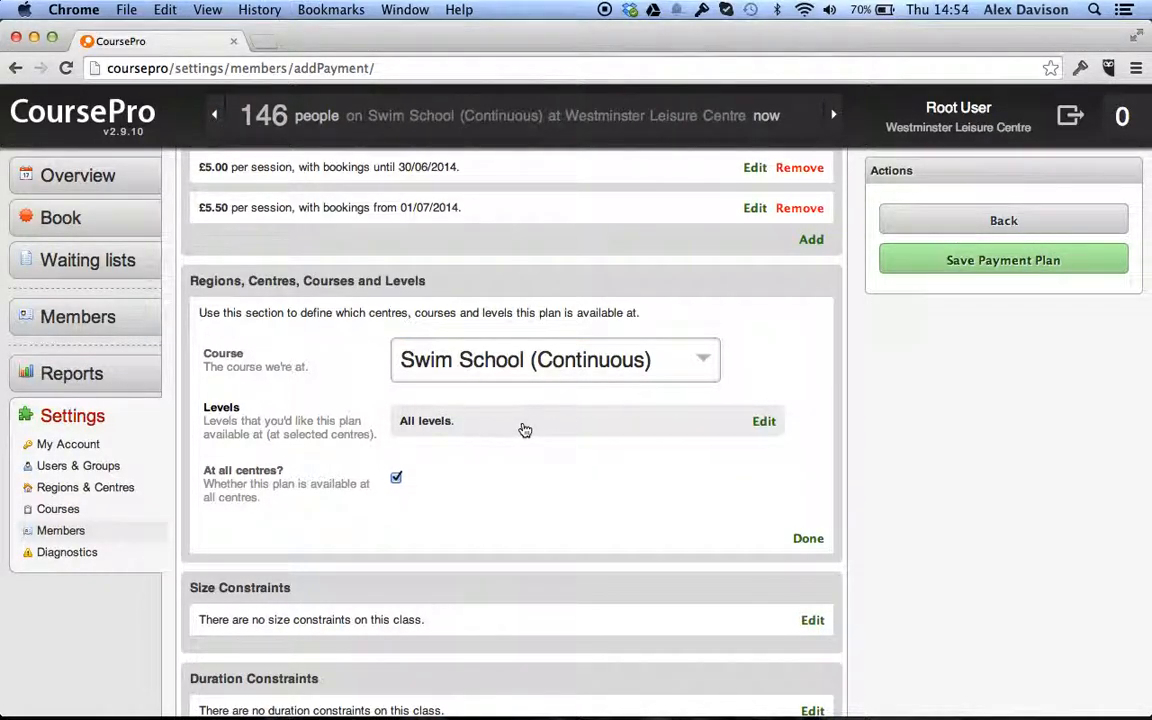
- Restrict the course's levels from all levels to Stage 1 through Stage 5
left_click(762, 421)
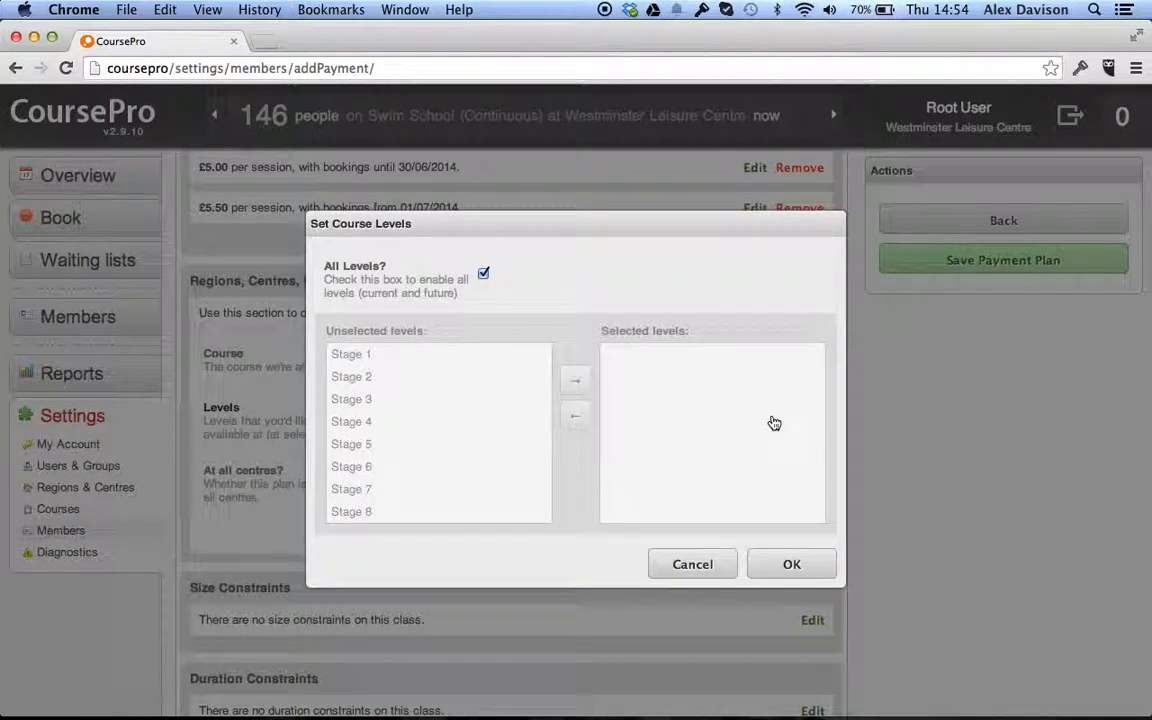
left_click(483, 273)
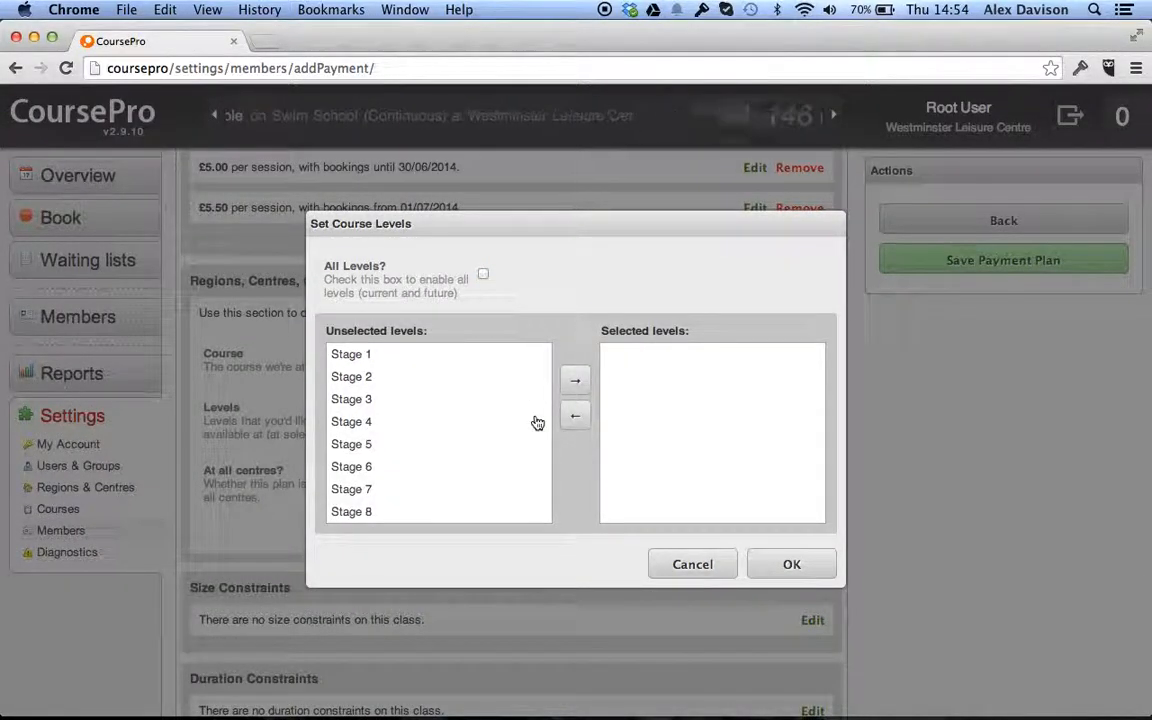
left_click(377, 358)
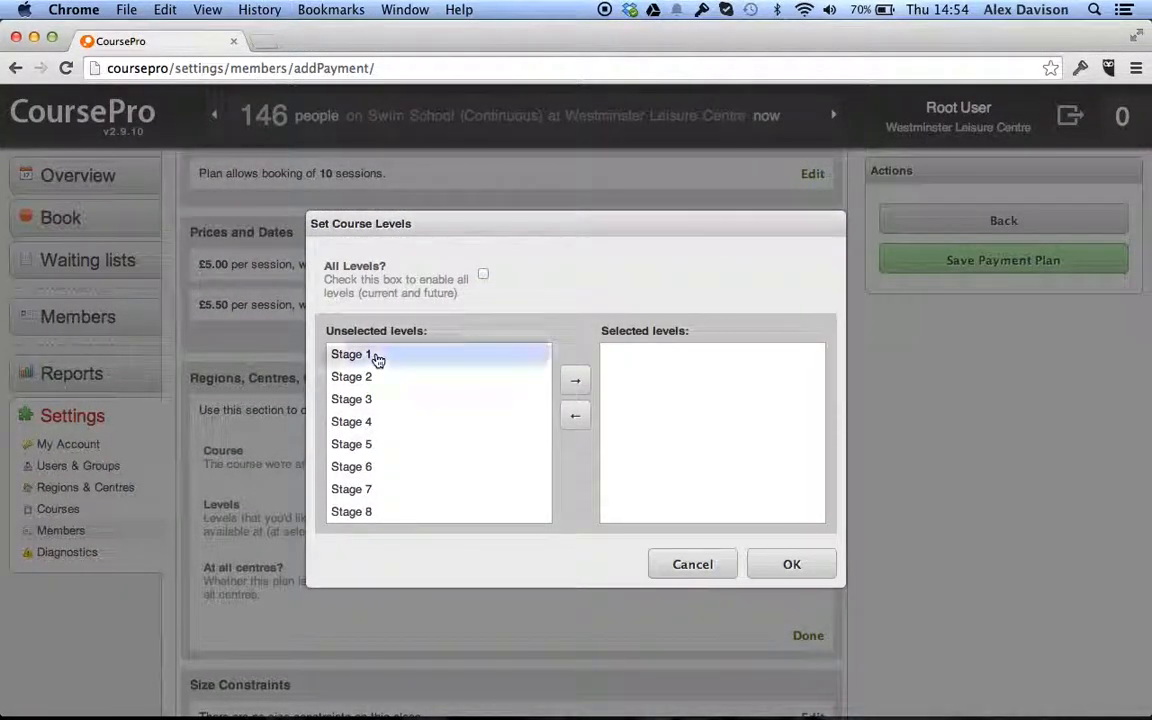
left_click(368, 425, "shift")
left_click(368, 444, "shift")
left_click(576, 384)
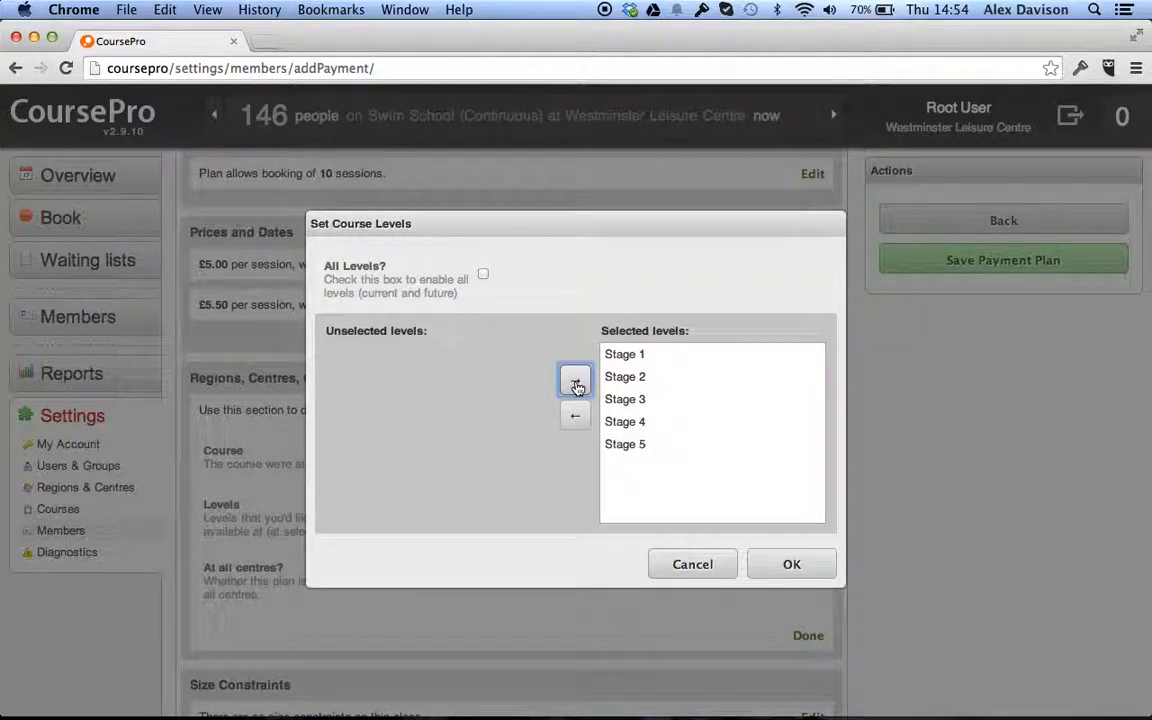
left_click(782, 566)
- Turn off availability at all centres and add Westminster Leisure Centre to the course entry
scroll(694, 489, "down", 3)
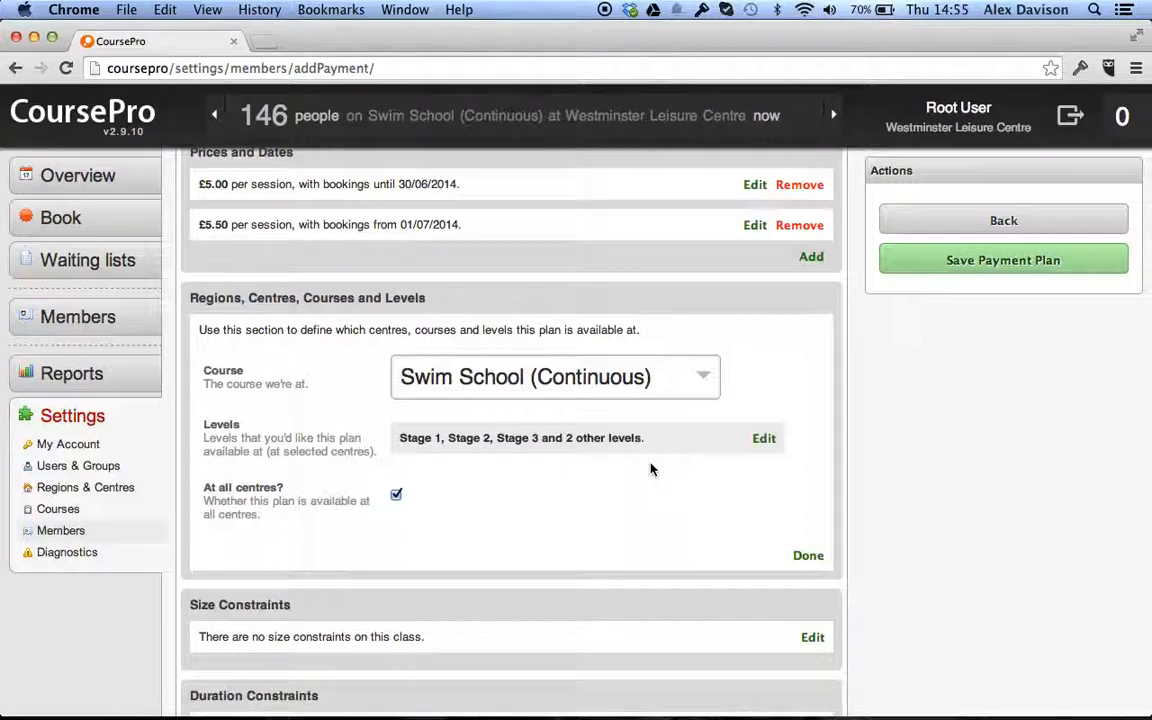
left_click(396, 496)
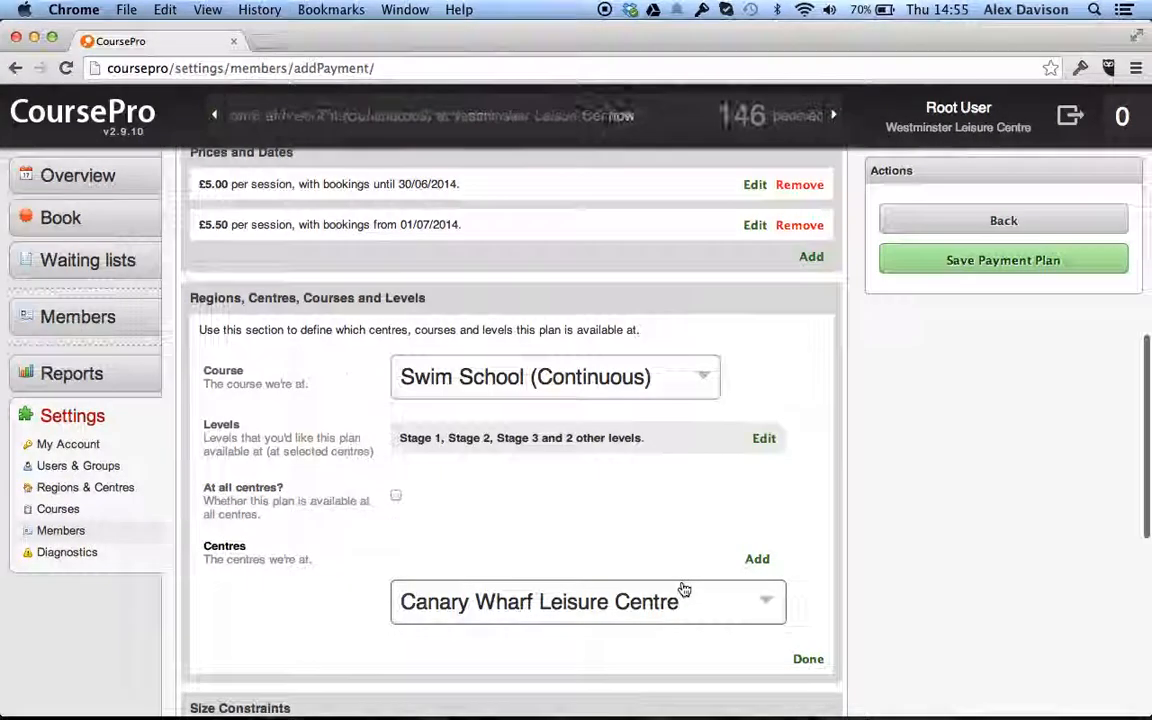
scroll(681, 589, "down", 2)
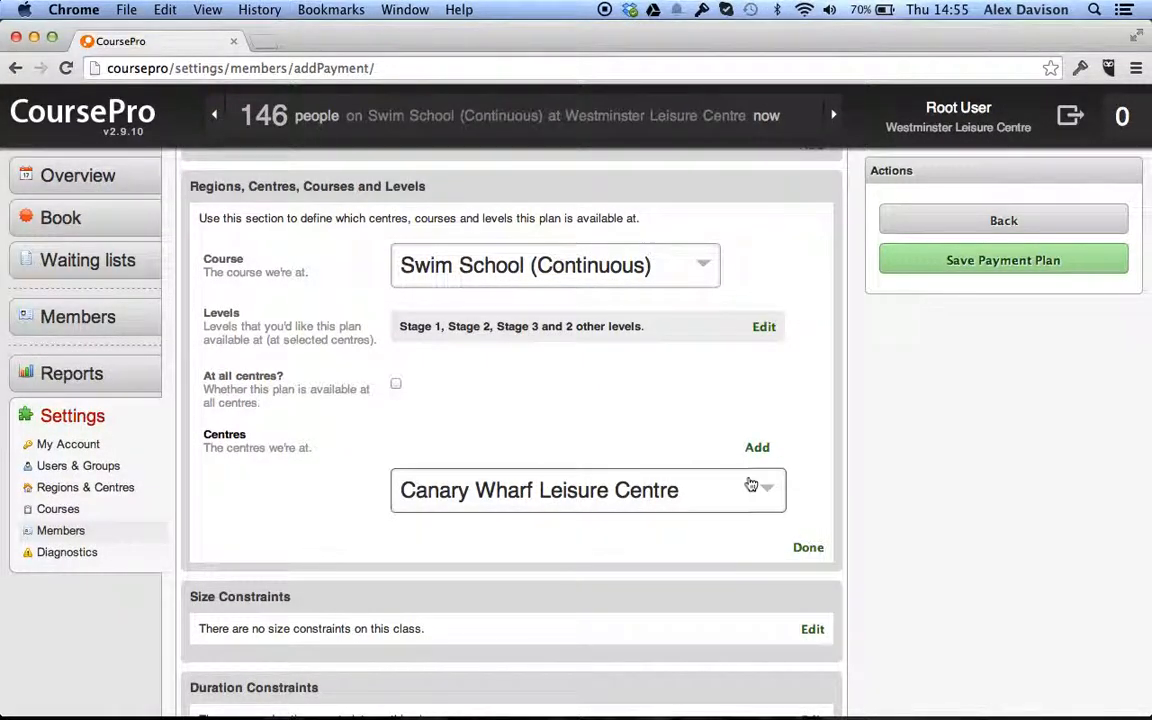
left_click(750, 484)
left_click(689, 583)
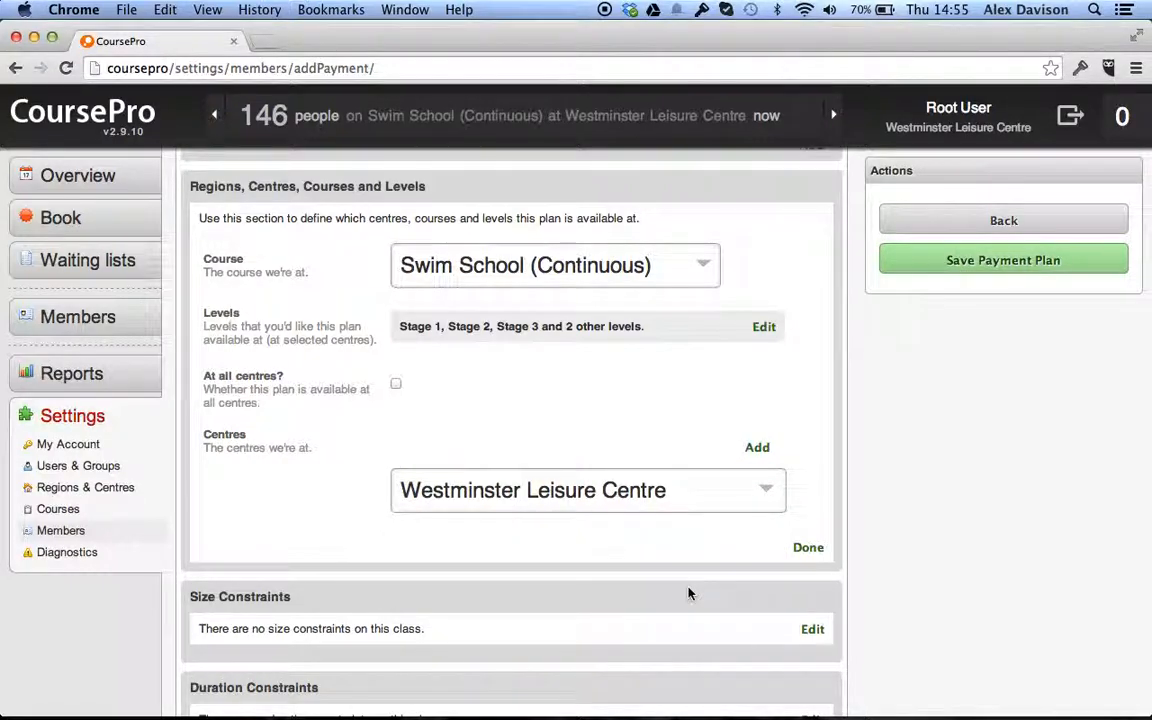
left_click(760, 451)
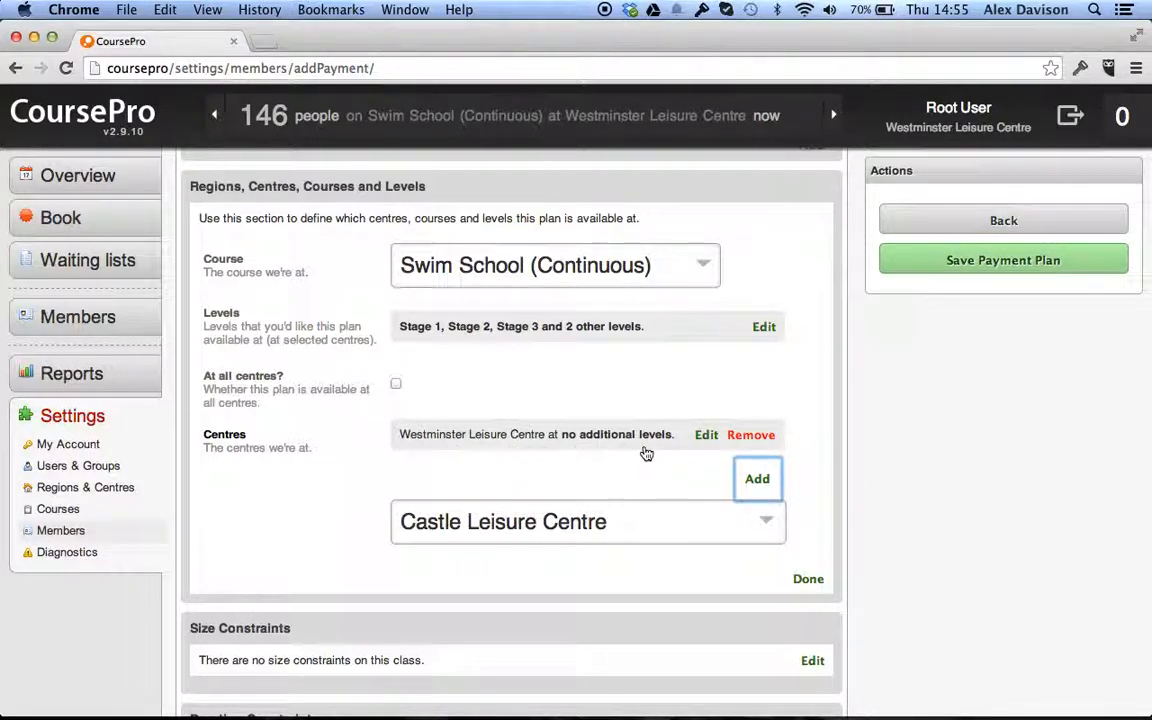
- Add Stage 8 and Stage 9 as additional levels at Westminster Leisure Centre
left_click(706, 436)
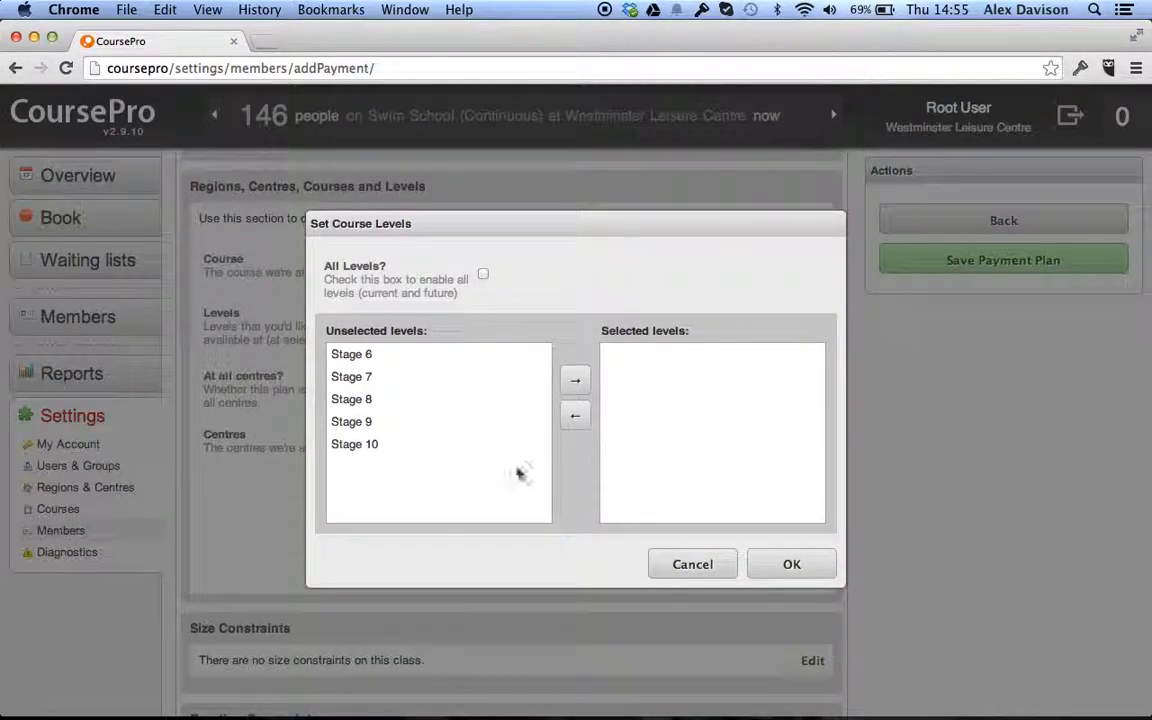
left_click(368, 399)
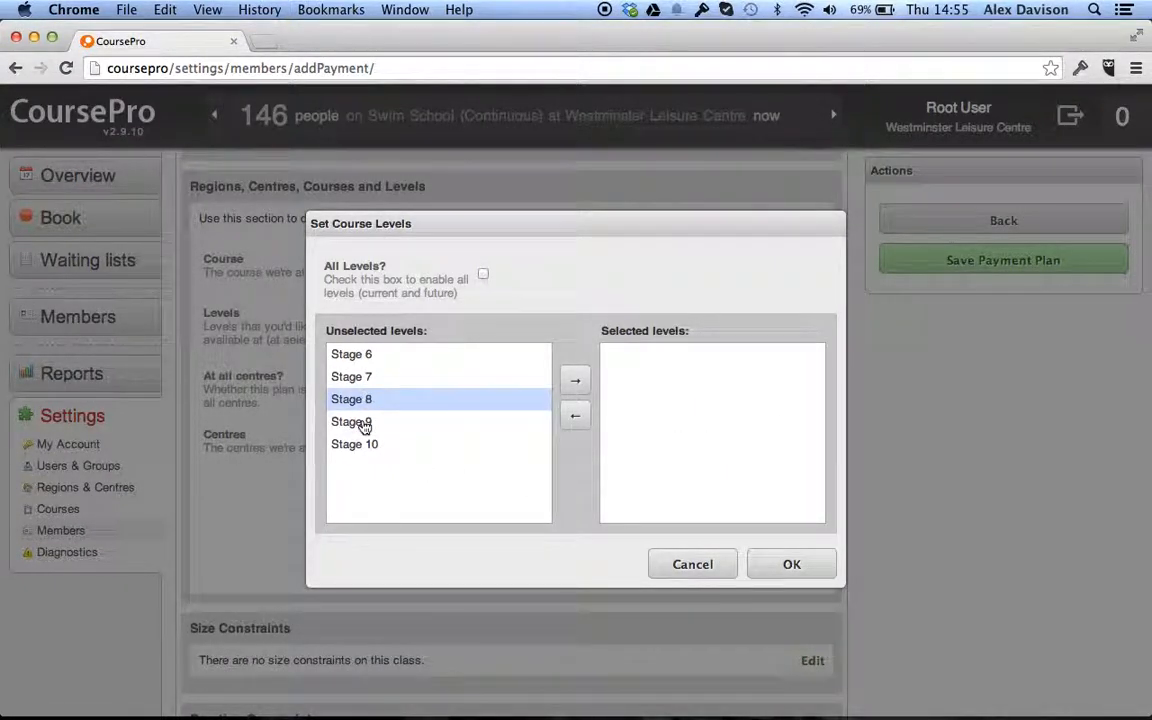
left_click(365, 424, "shift")
left_click(575, 380)
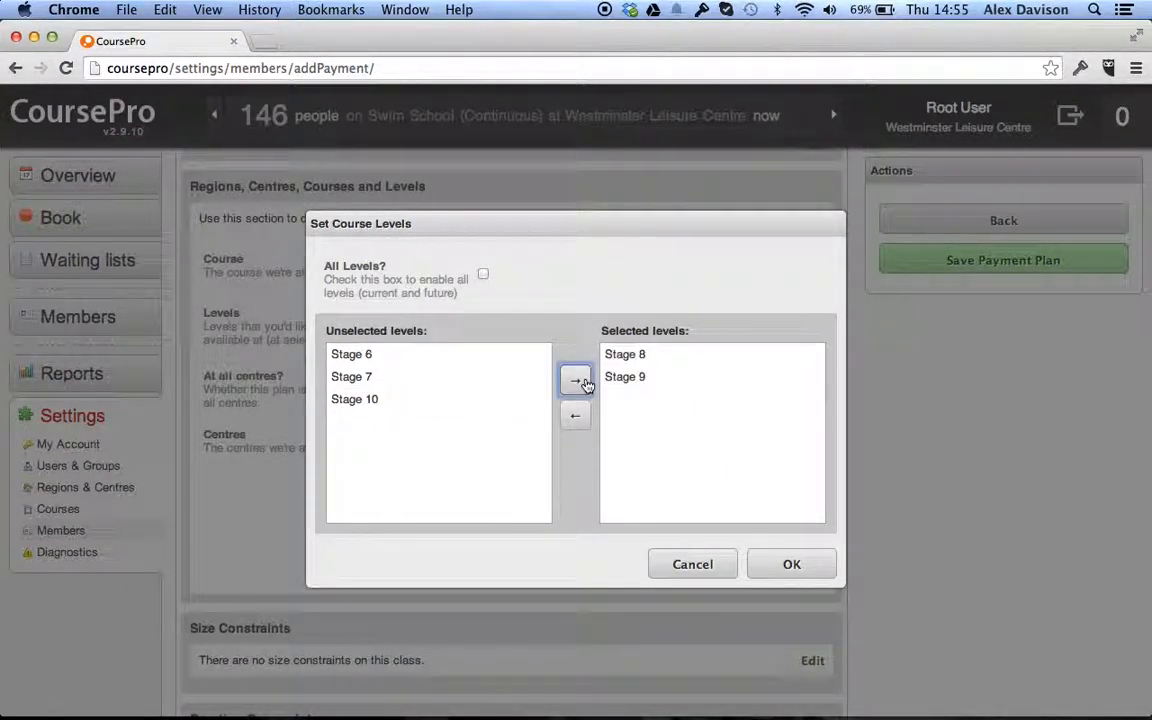
left_click(815, 556)
- Add Castle Leisure Centre without additional levels and finish the Swim School (Continuous) course entry
left_click(733, 530)
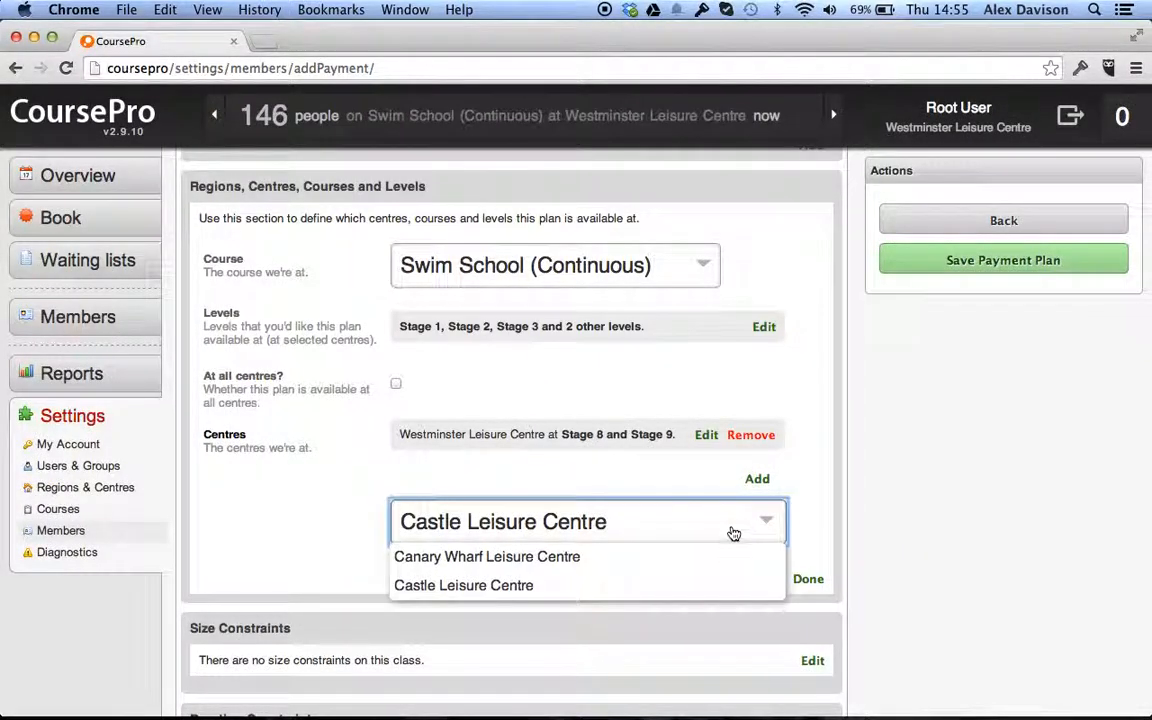
left_click(720, 584)
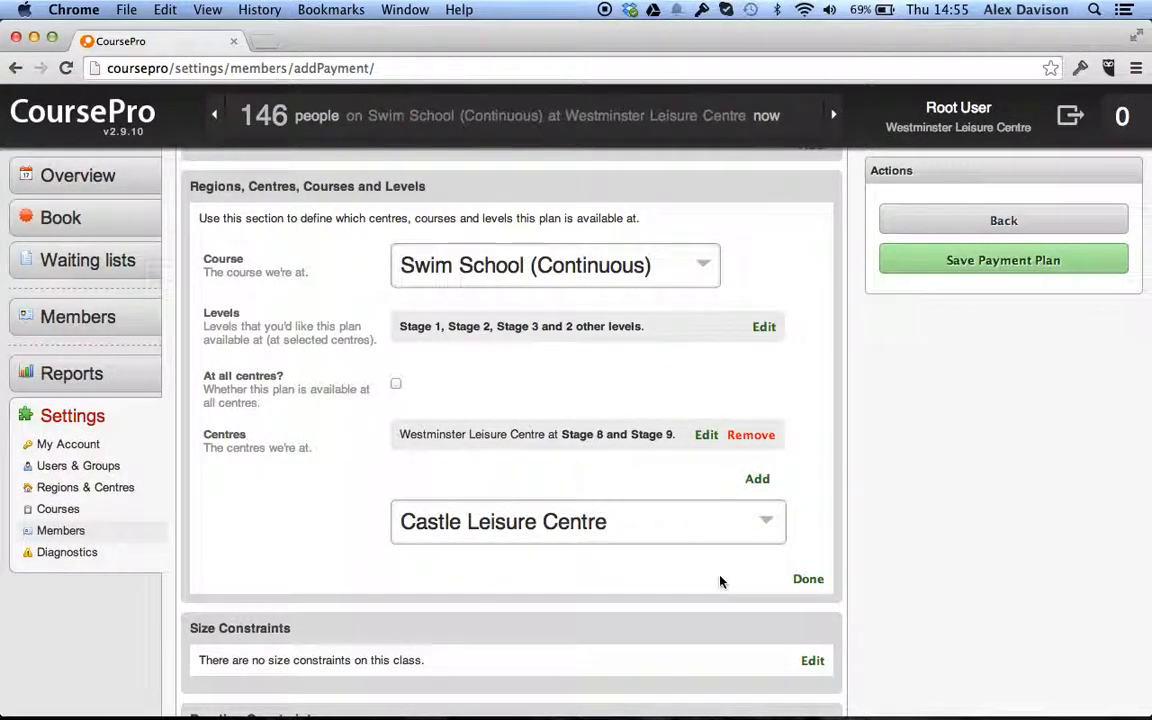
left_click(757, 481)
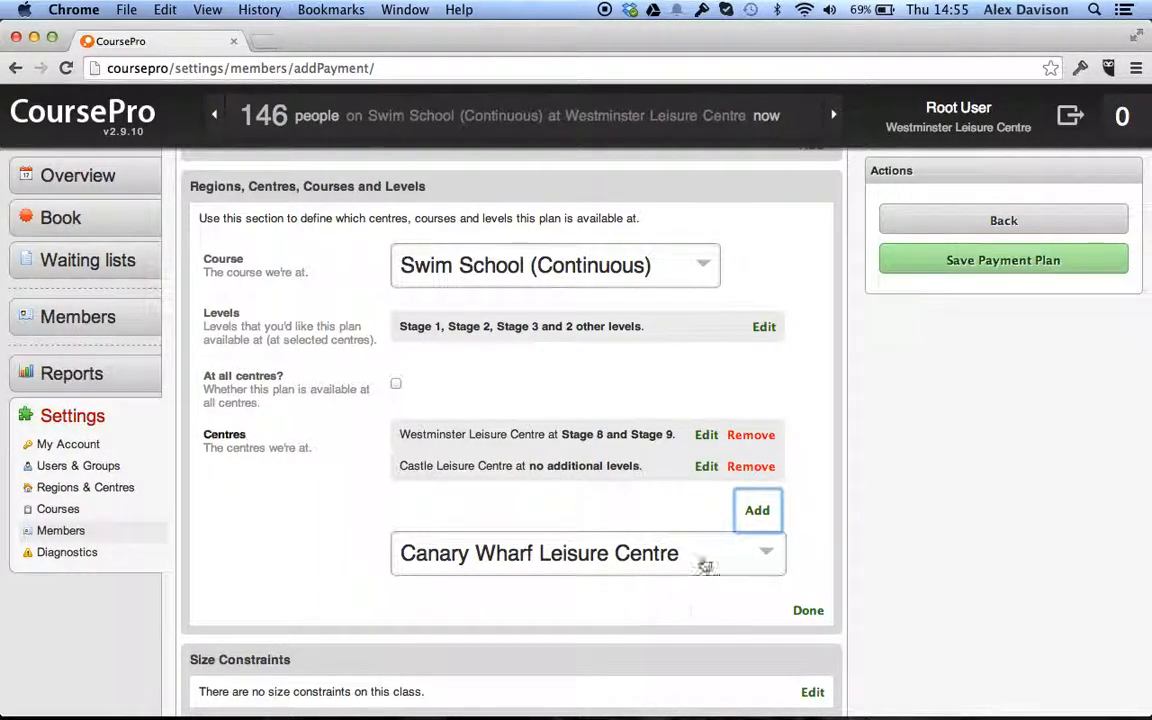
left_click(810, 612)
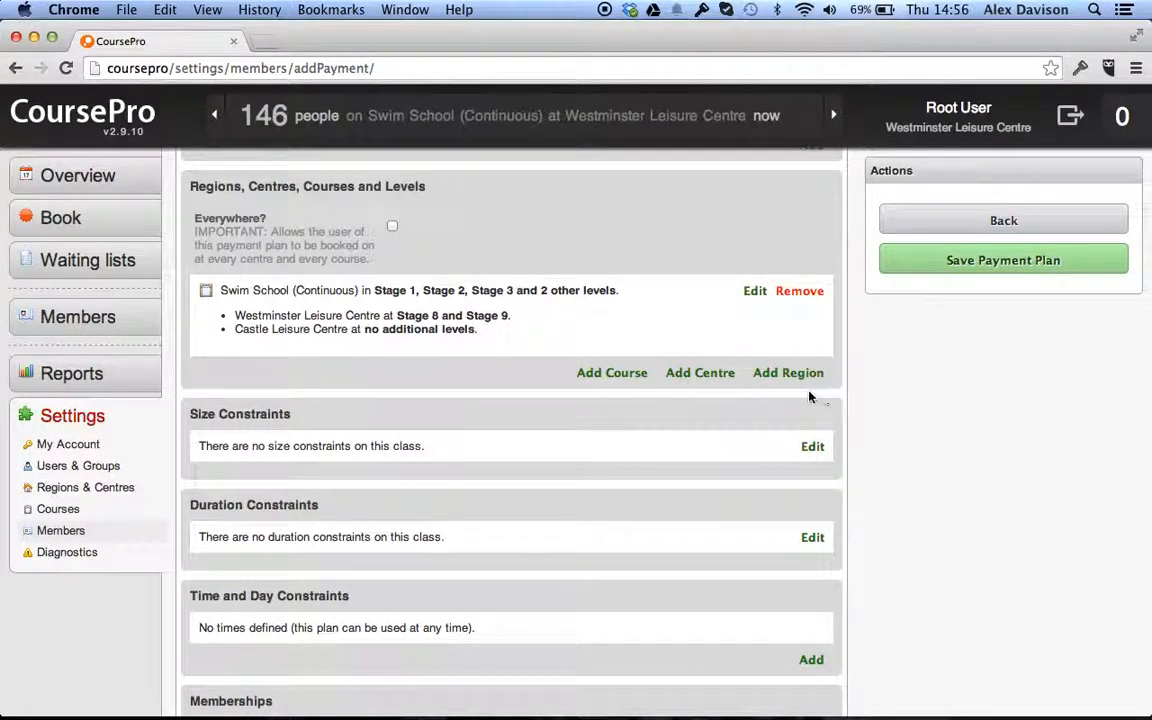
- Add a centre entry for Canary Wharf Leisure Centre, turn off availability at all courses and add Swim School (Continuous)
left_click(716, 379)
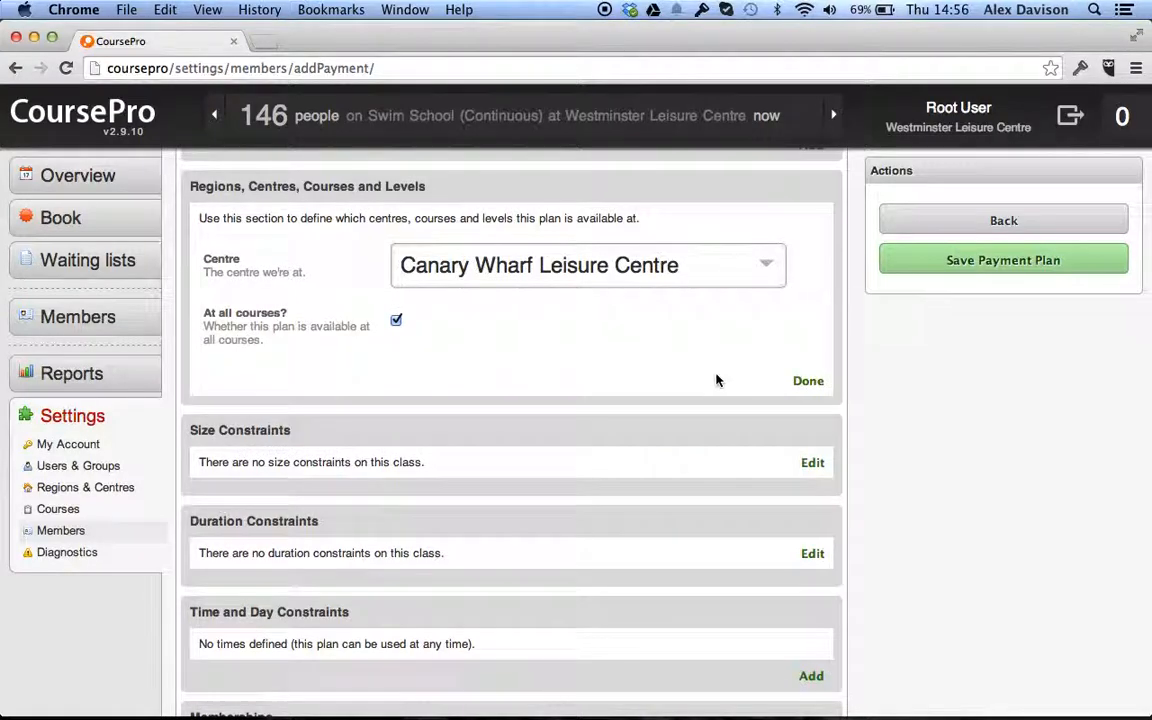
left_click(706, 268)
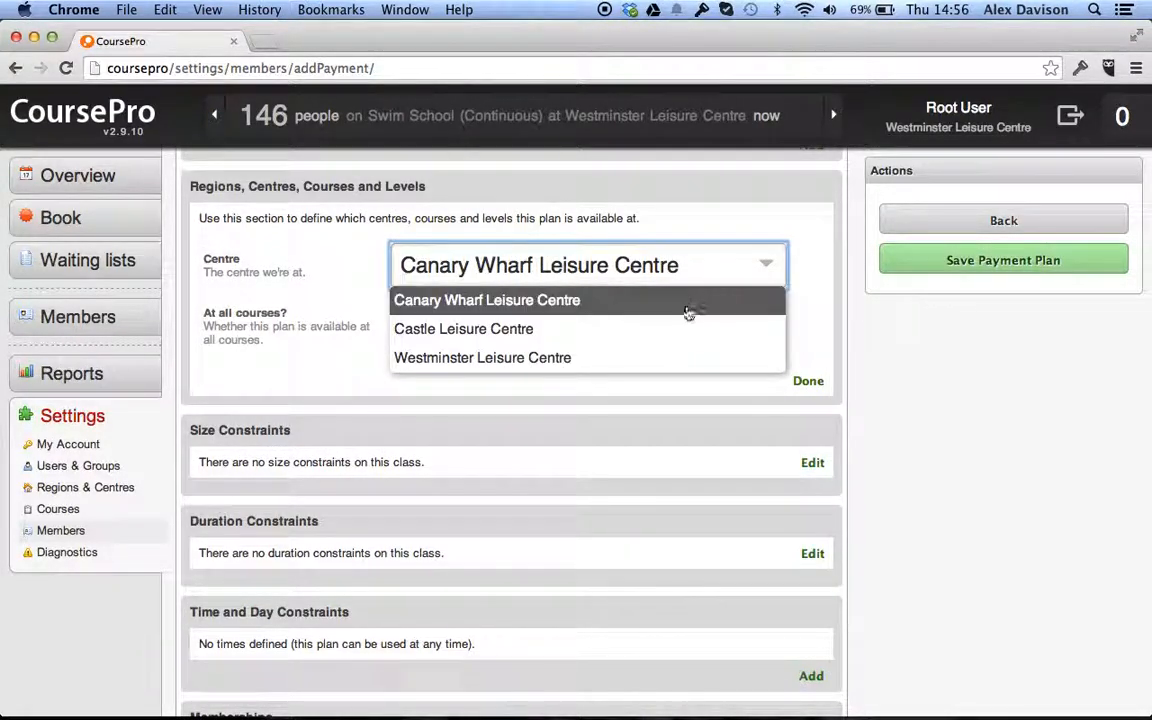
left_click(684, 302)
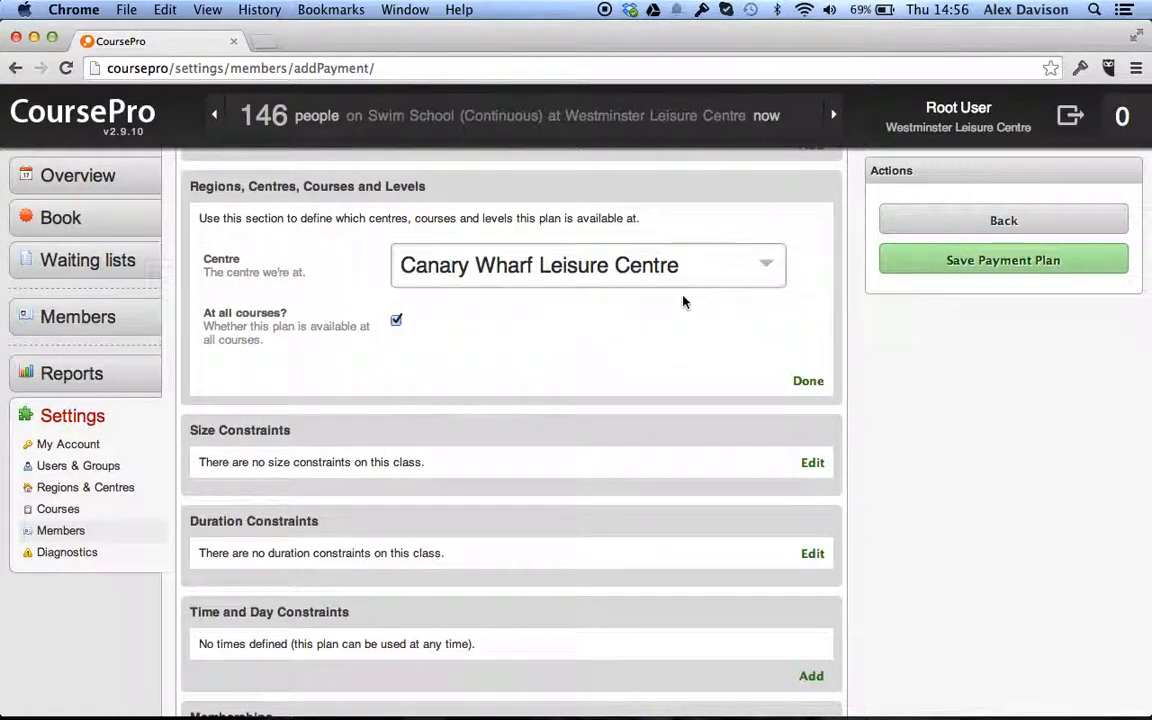
left_click(396, 322)
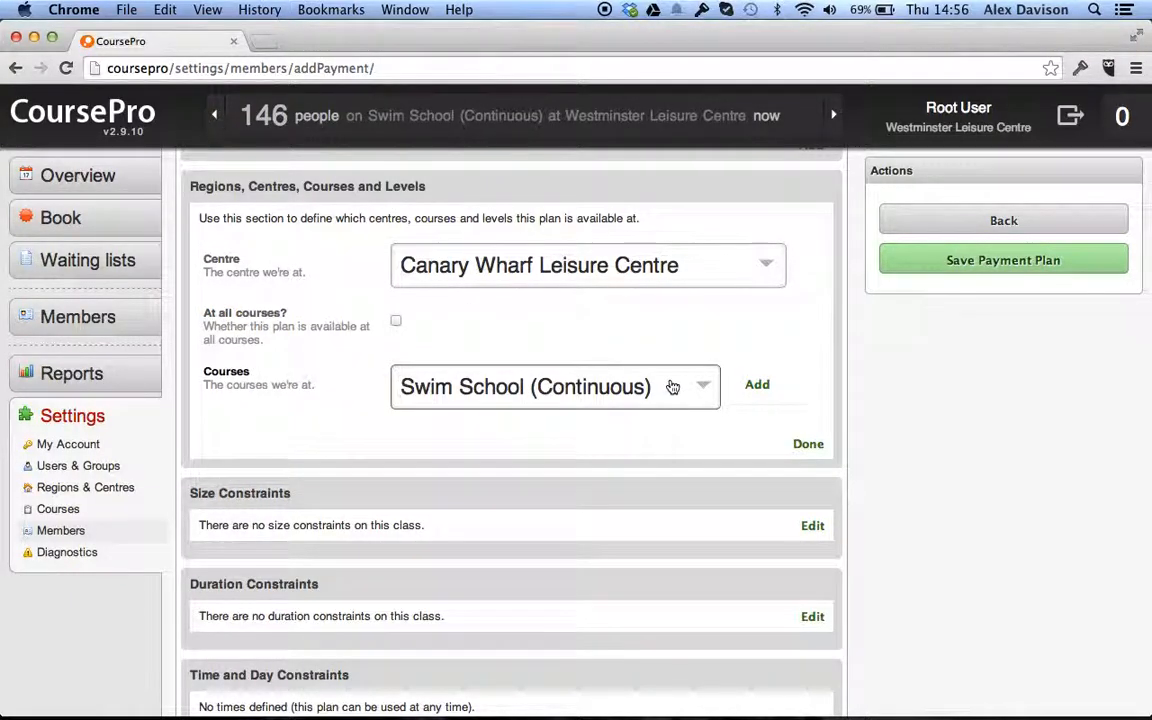
left_click(762, 390)
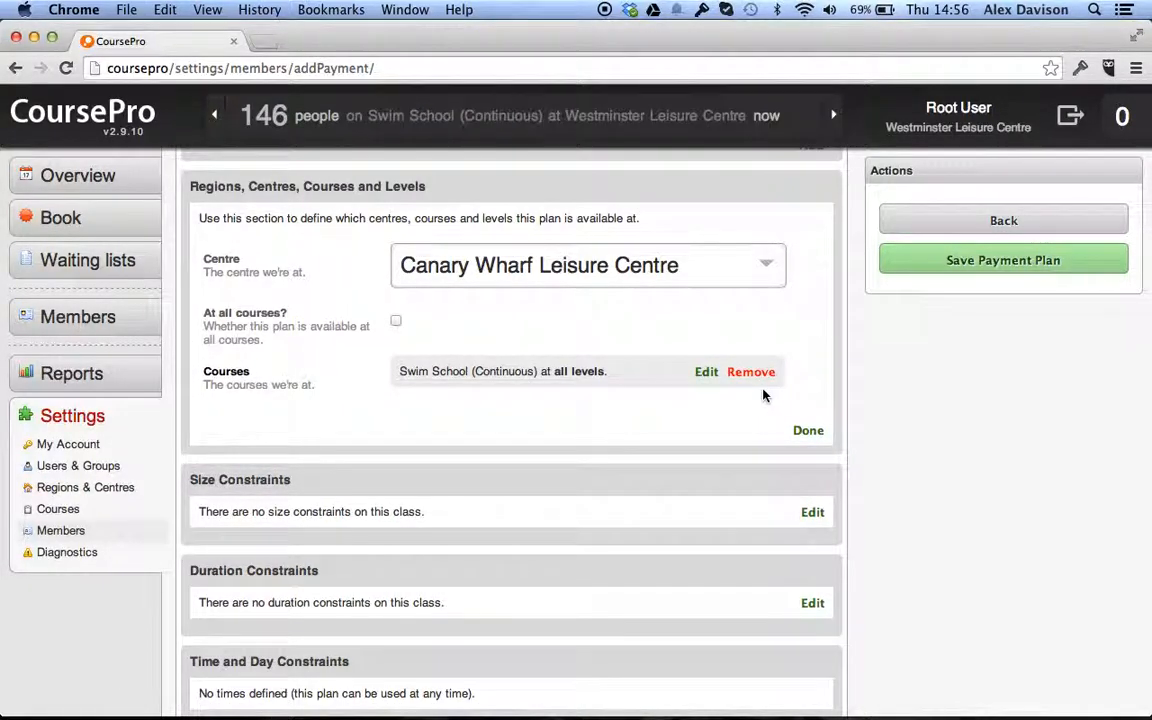
left_click(706, 372)
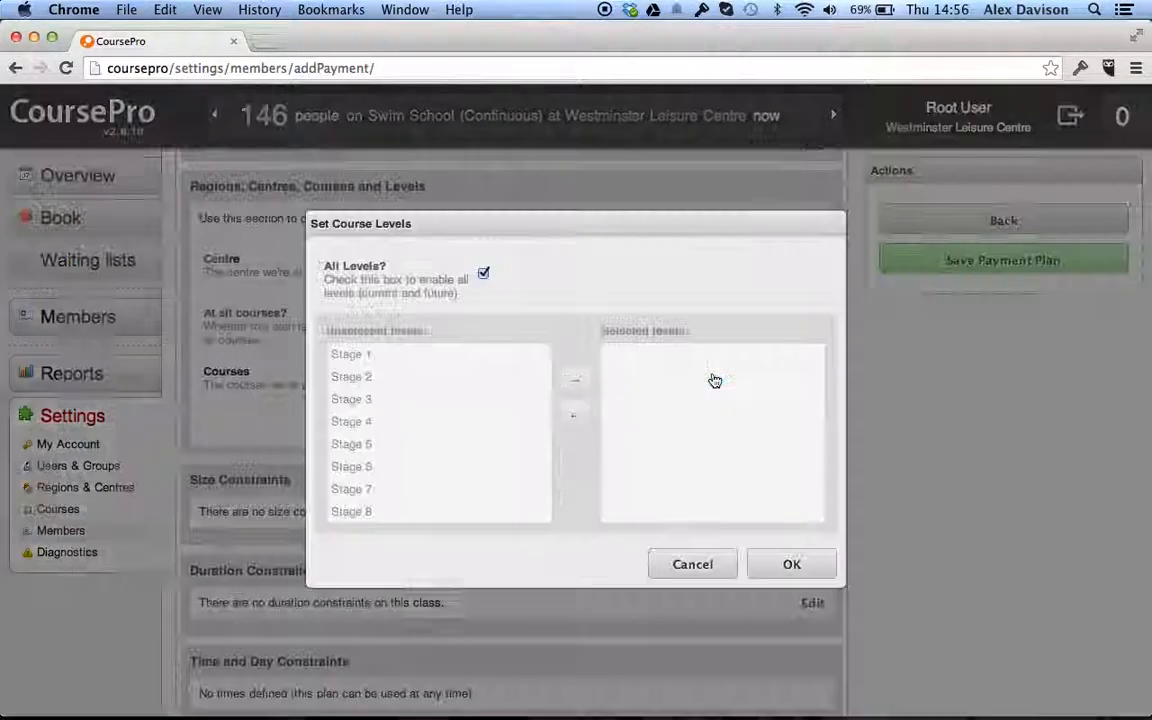
left_click(483, 274)
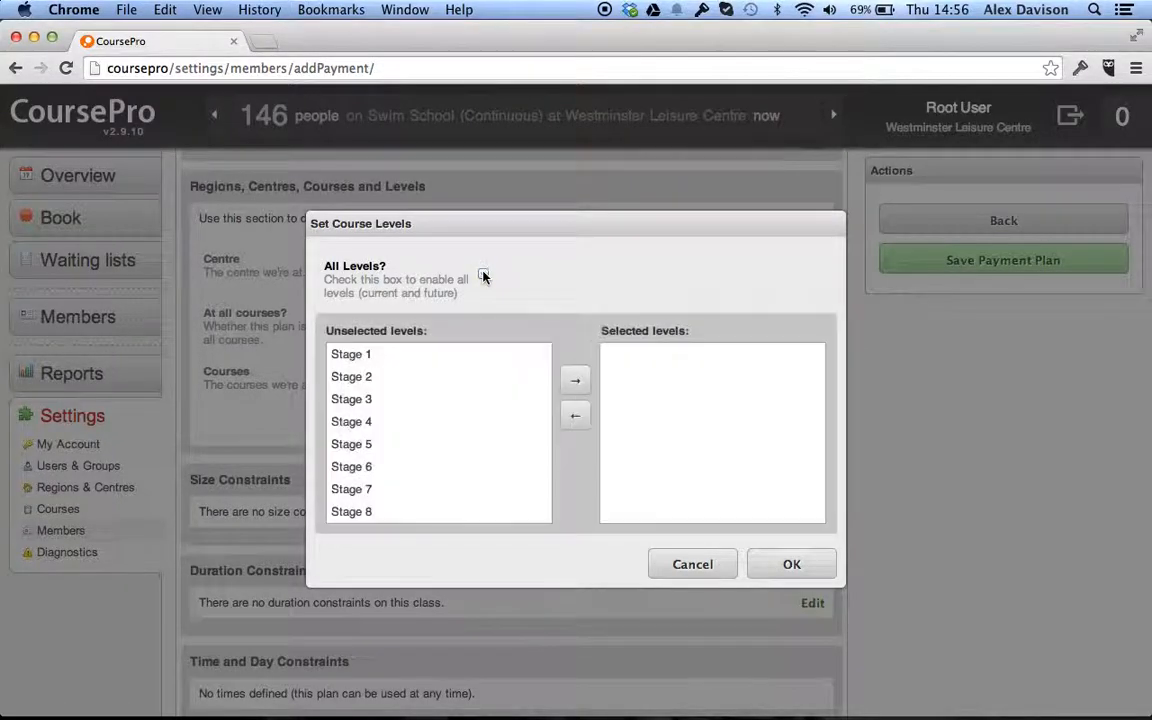
left_click(684, 564)
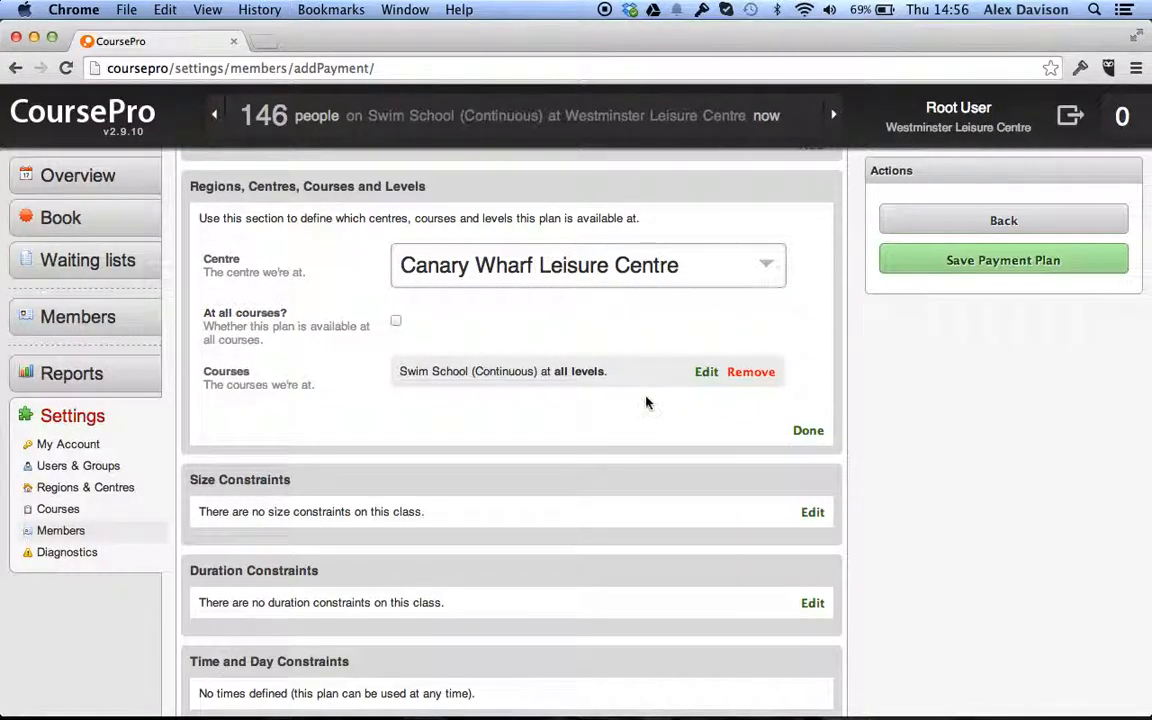
- Finish the Canary Wharf Leisure Centre entry and add a region entry for London with availability at all courses turned off
left_click(802, 433)
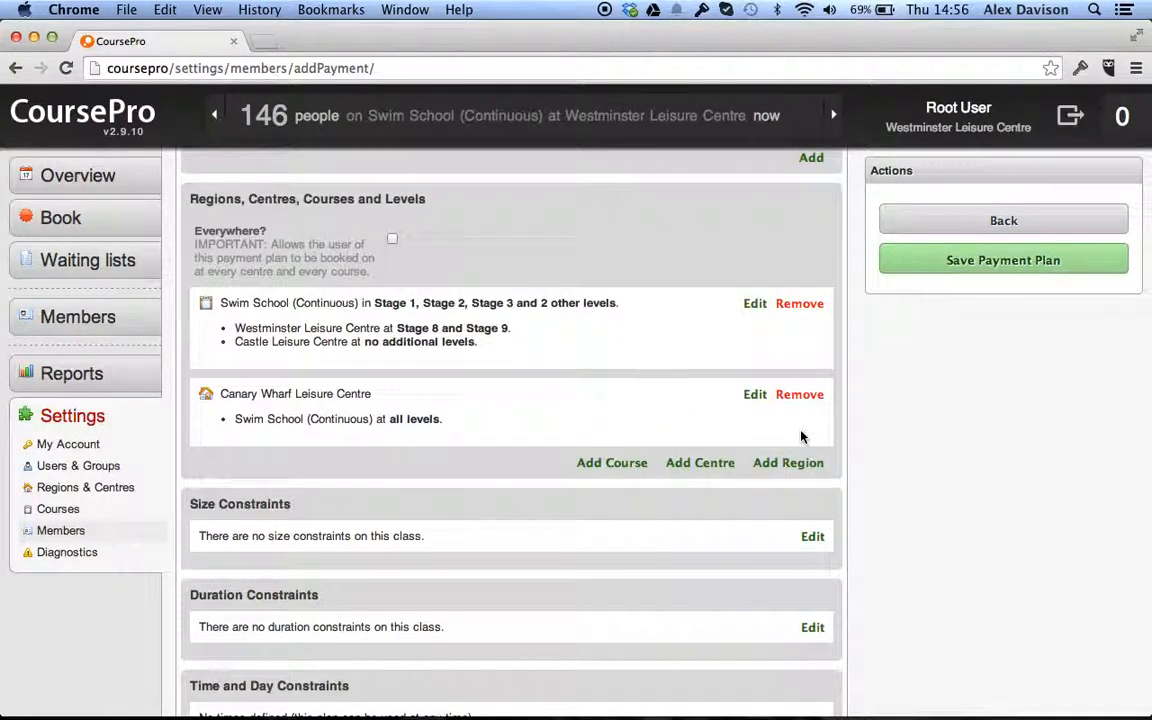
left_click(801, 465)
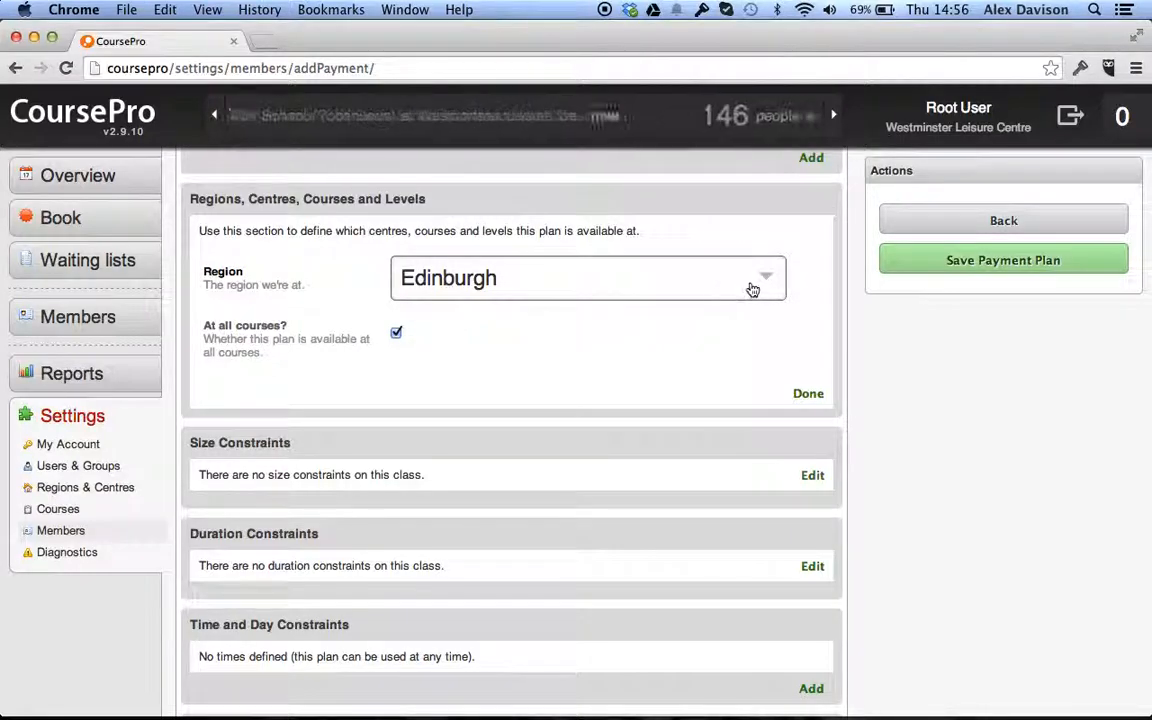
left_click(750, 288)
left_click(728, 342)
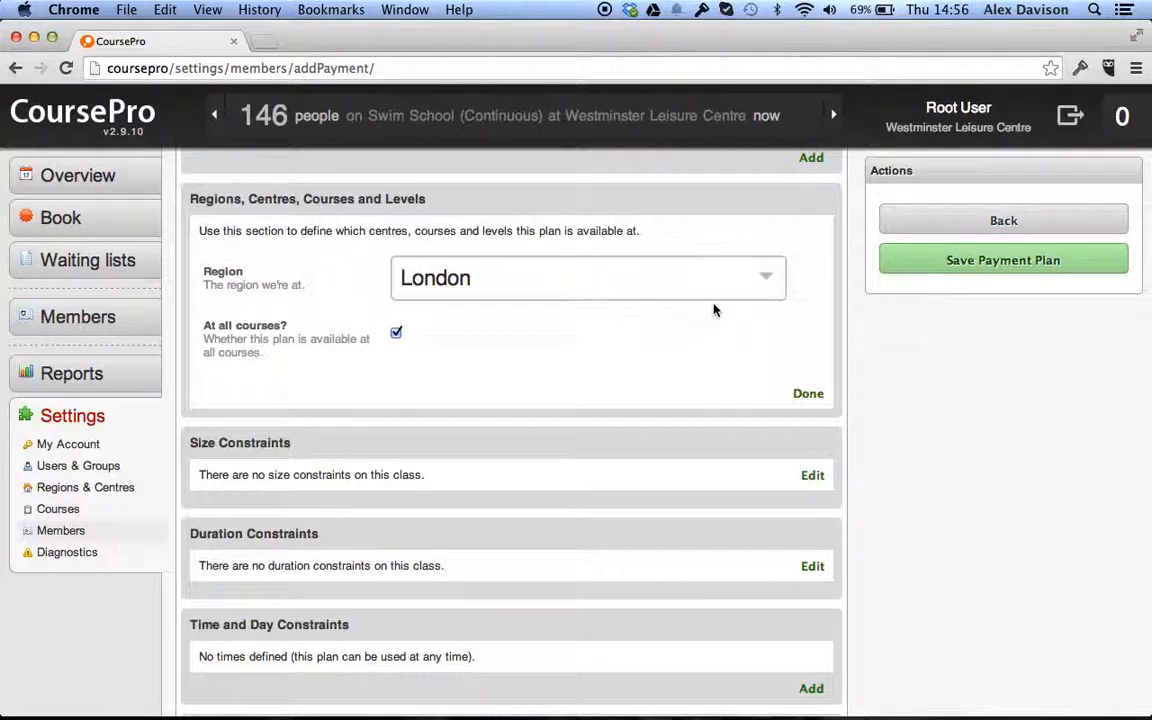
left_click(396, 335)
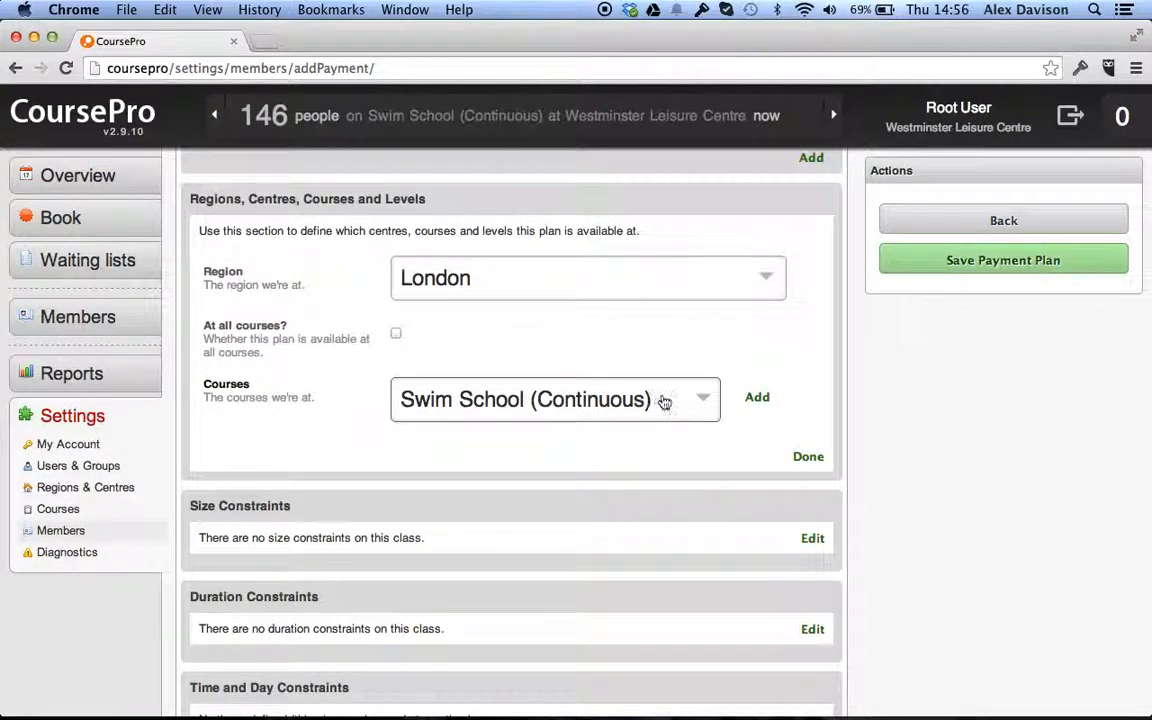
- Add Swim School (Continuous) to the London region's courses
left_click(700, 397)
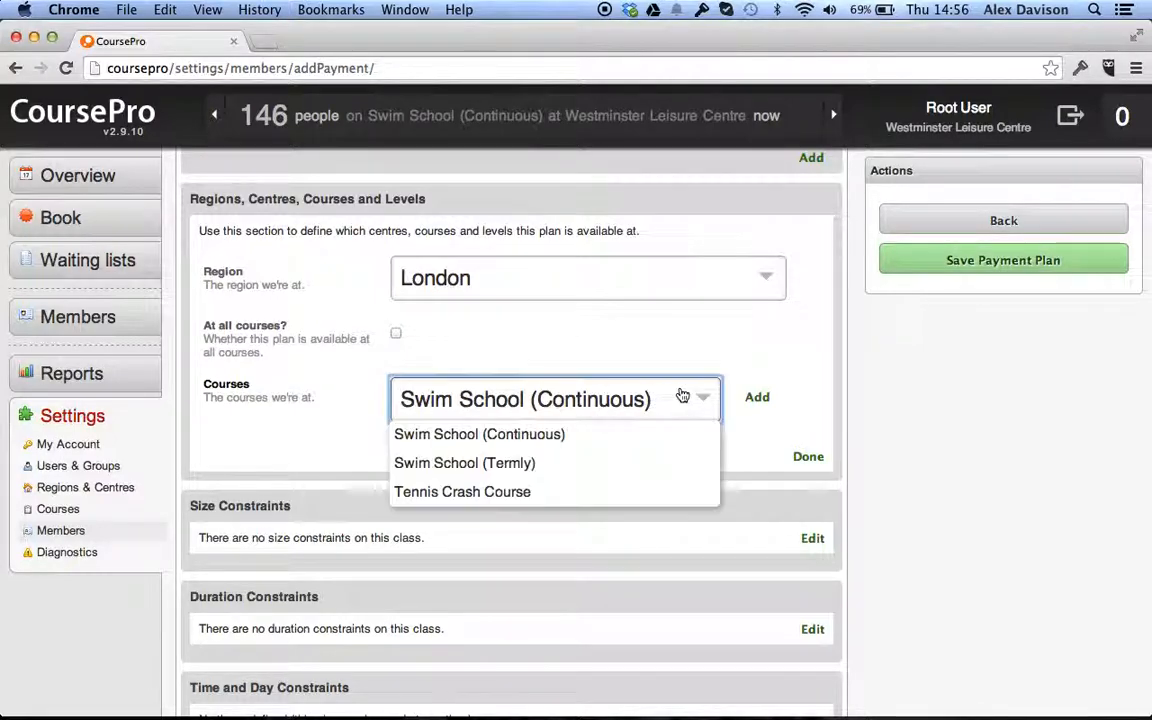
left_click(660, 440)
left_click(757, 397)
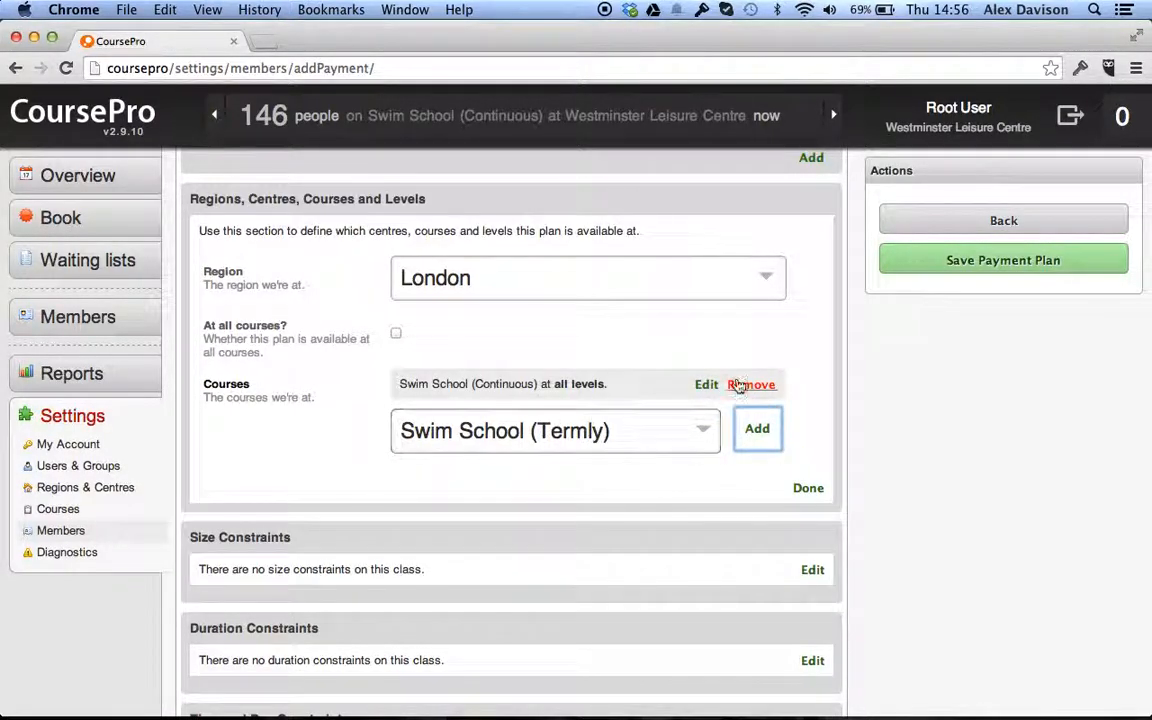
left_click(706, 385)
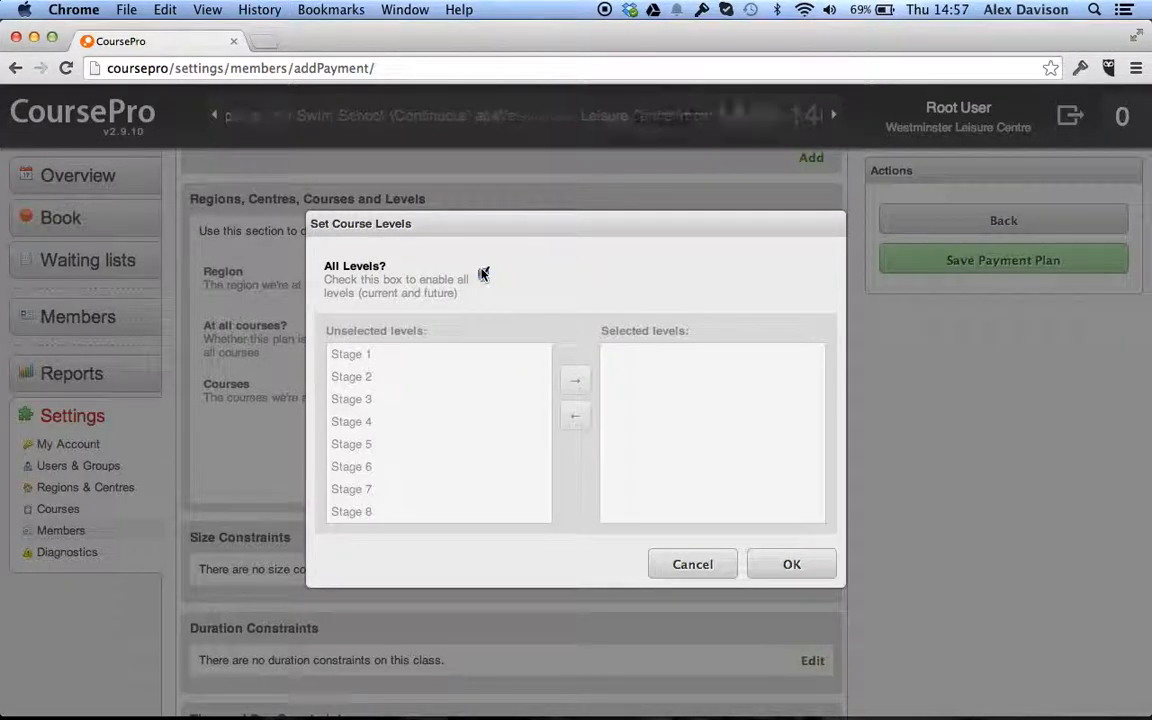
left_click(483, 273)
left_click(458, 421)
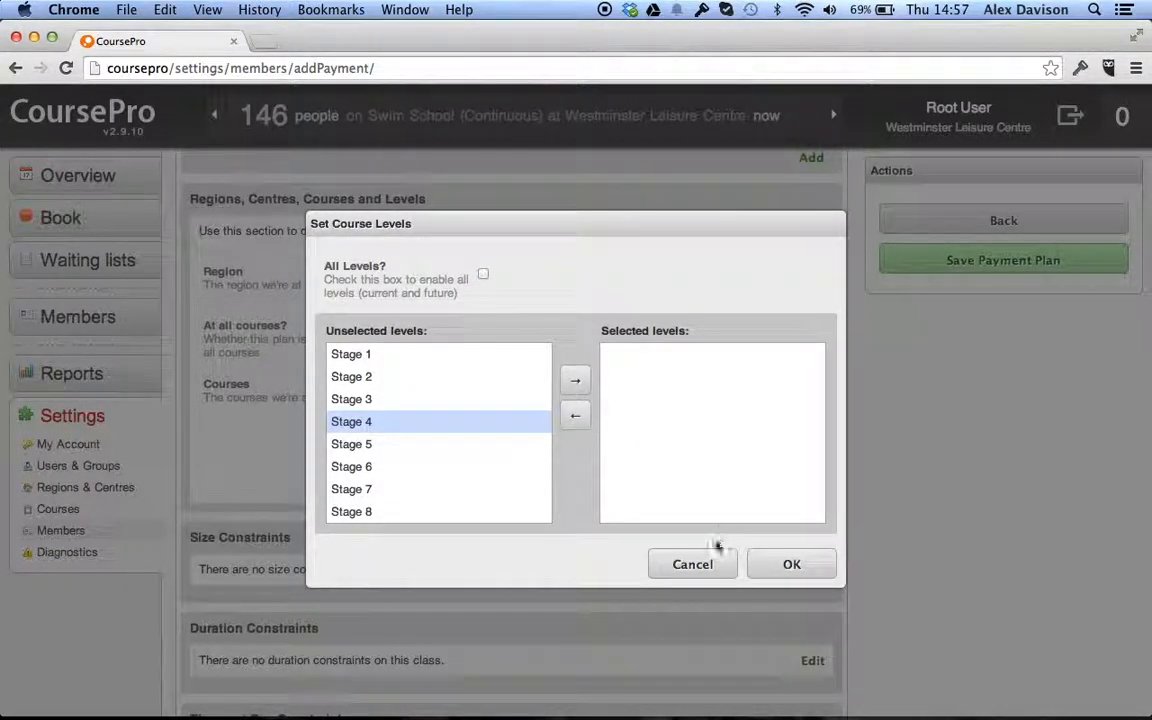
left_click(712, 564)
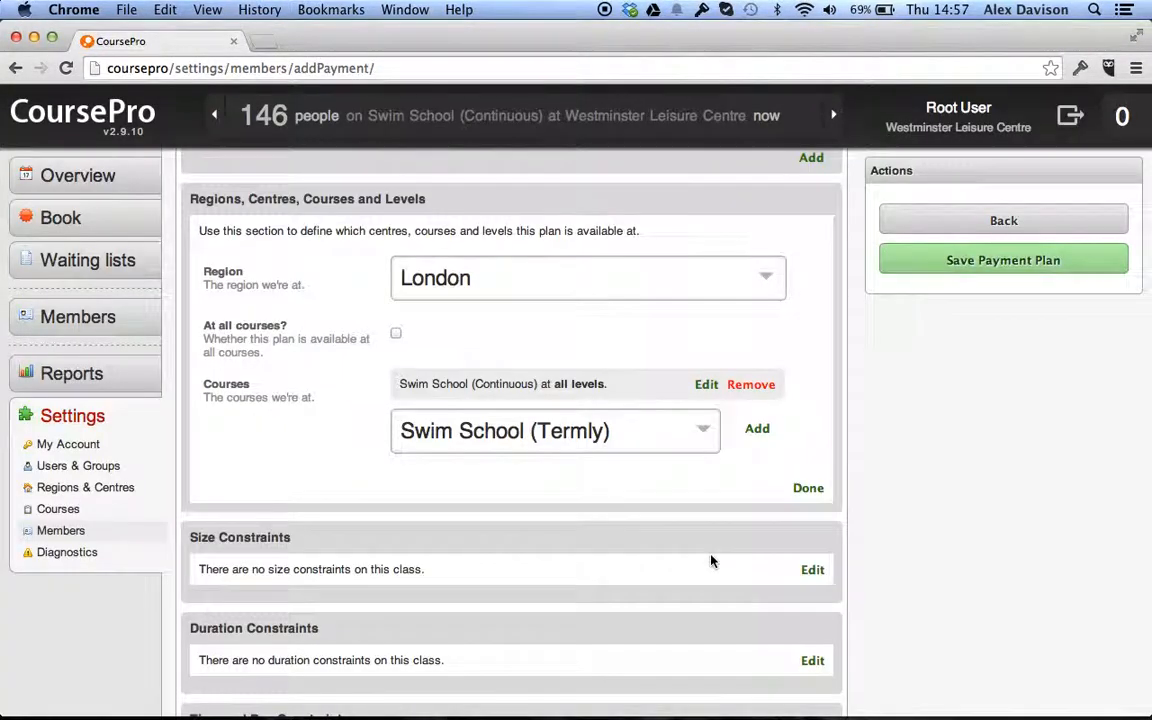
- Finish the London region entry with Swim School (Continuous) at all levels
left_click(809, 489)
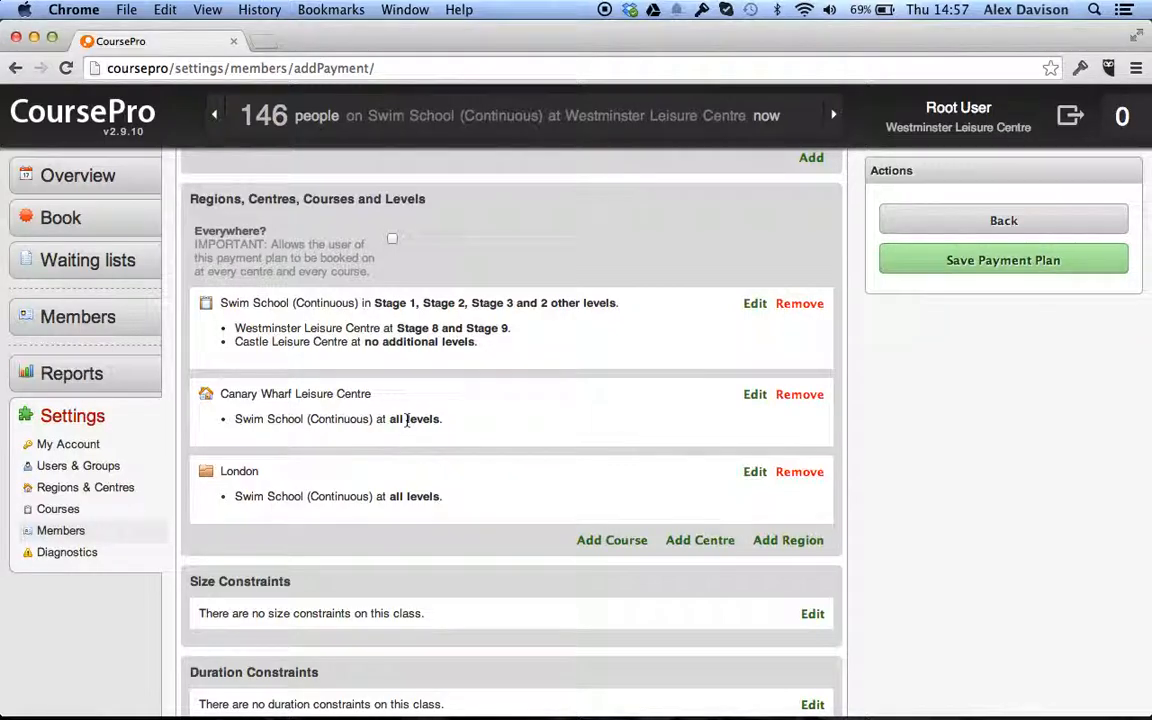
scroll(456, 473, "down", 1)
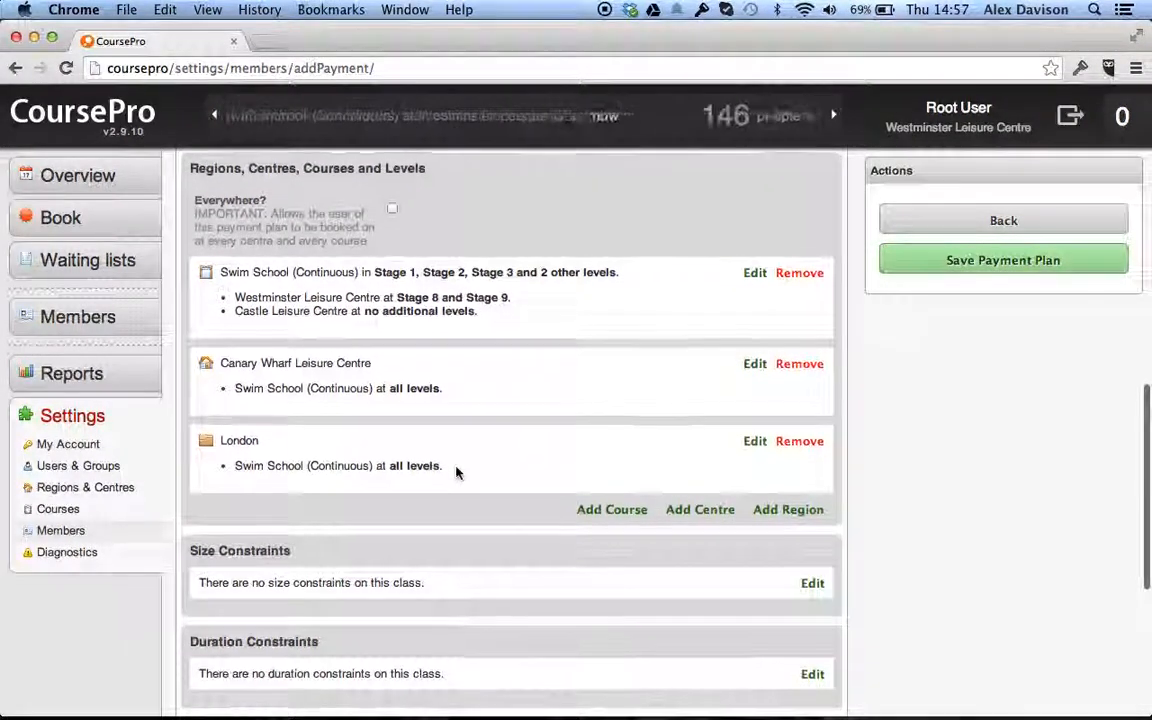
scroll(456, 473, "down", 5)
scroll(456, 473, "down", 1)
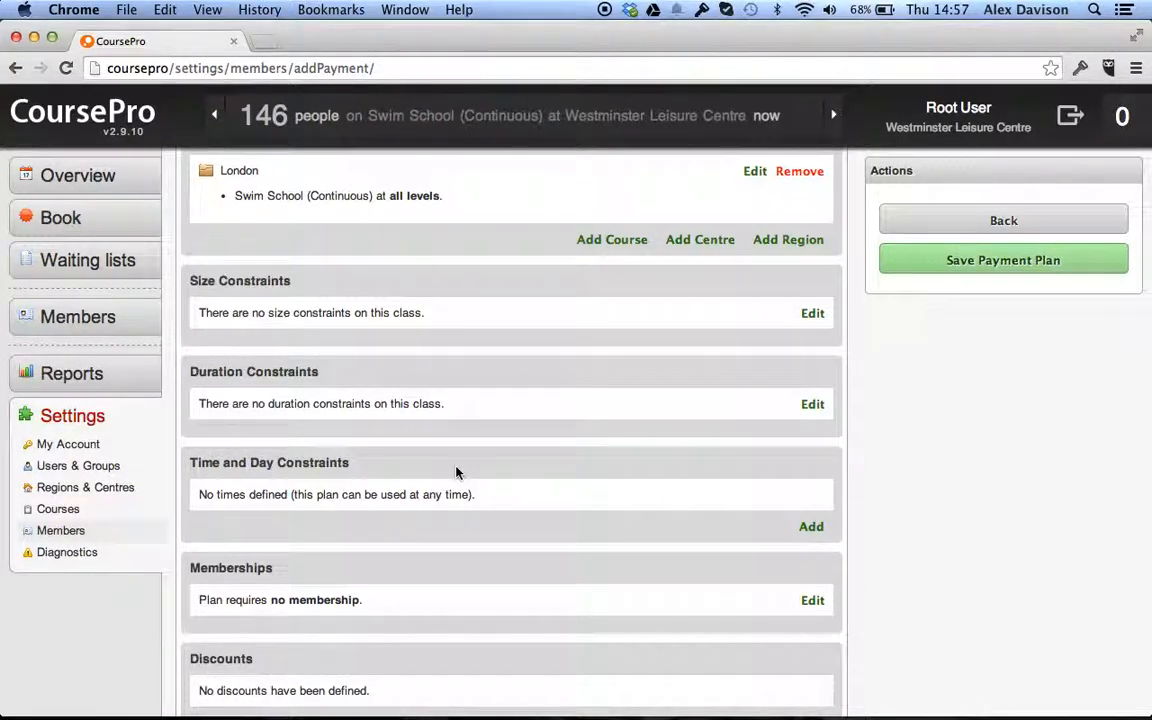
- Set the maximum class size to 2 in the size constraints, leaving the minimum blank
left_click(812, 315)
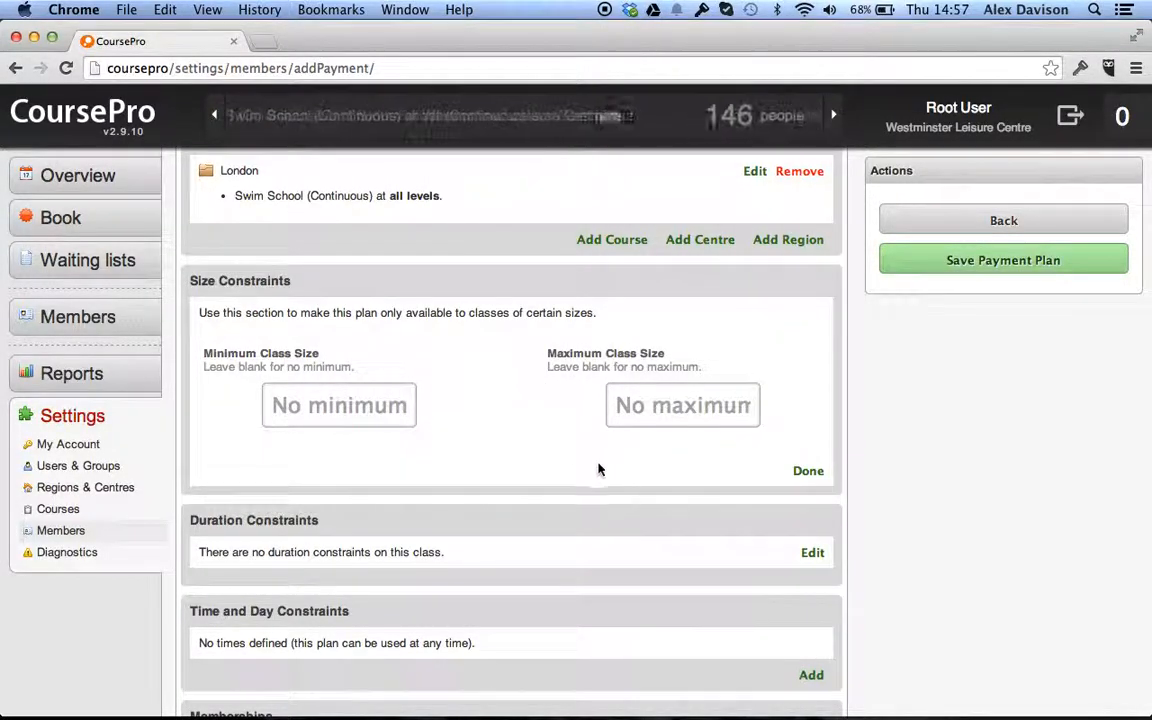
left_click(659, 408)
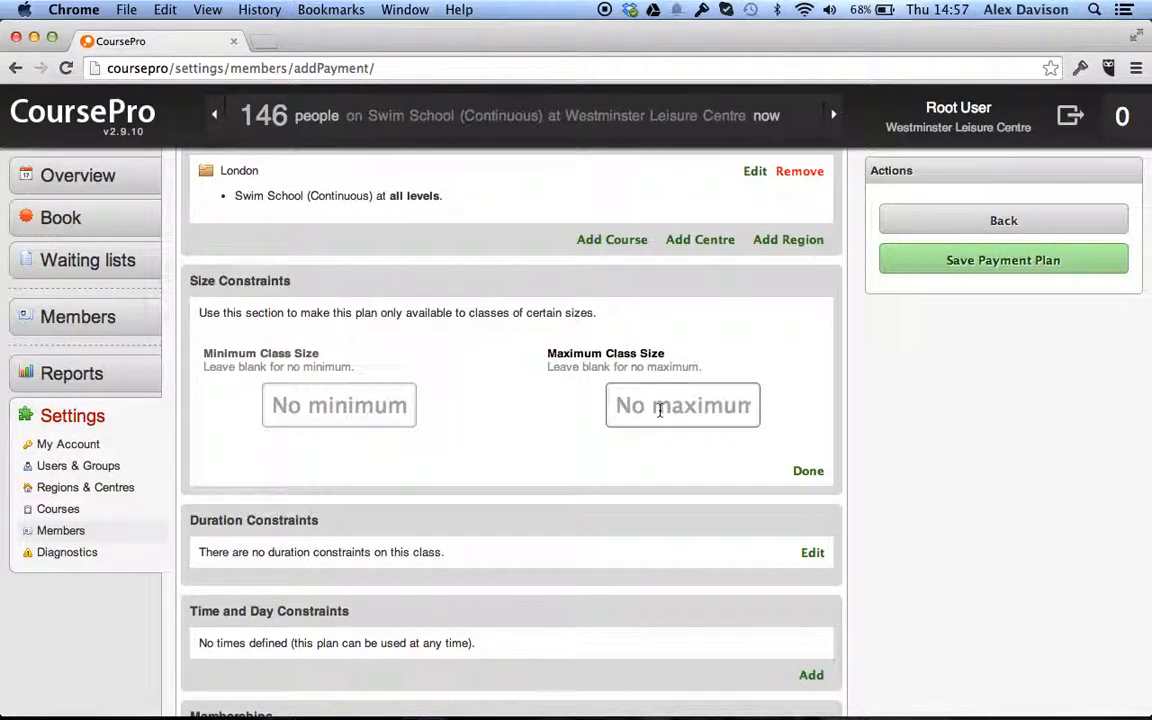
type("2")
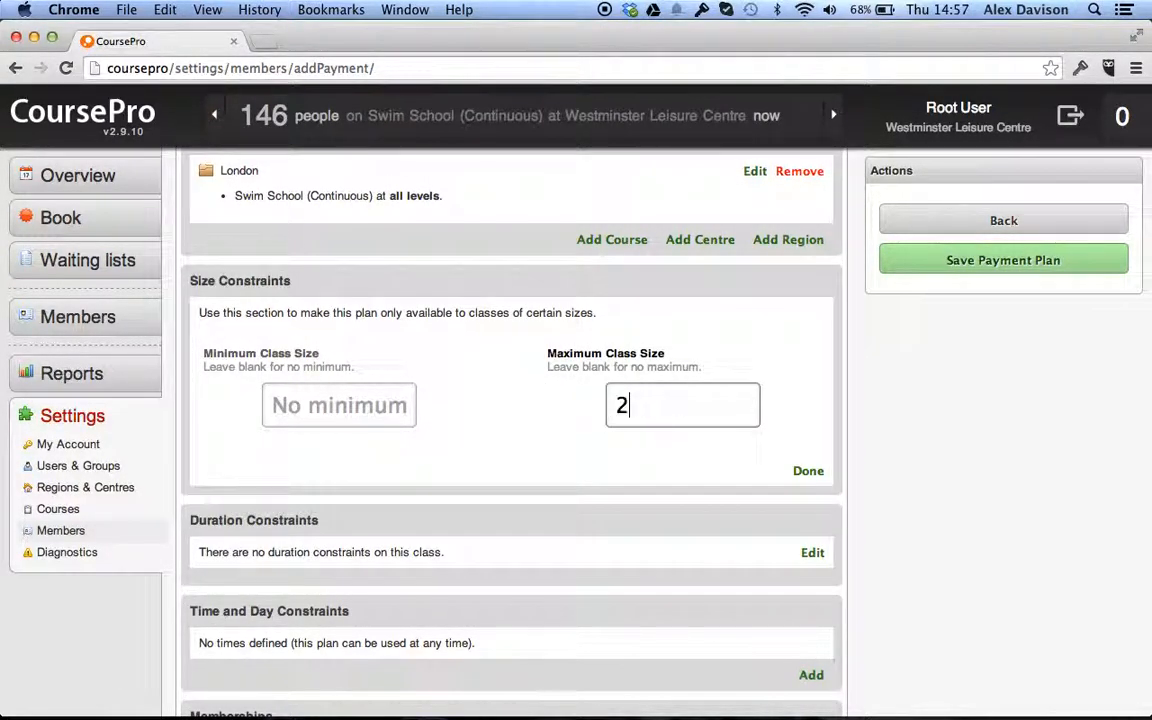
left_click(808, 472)
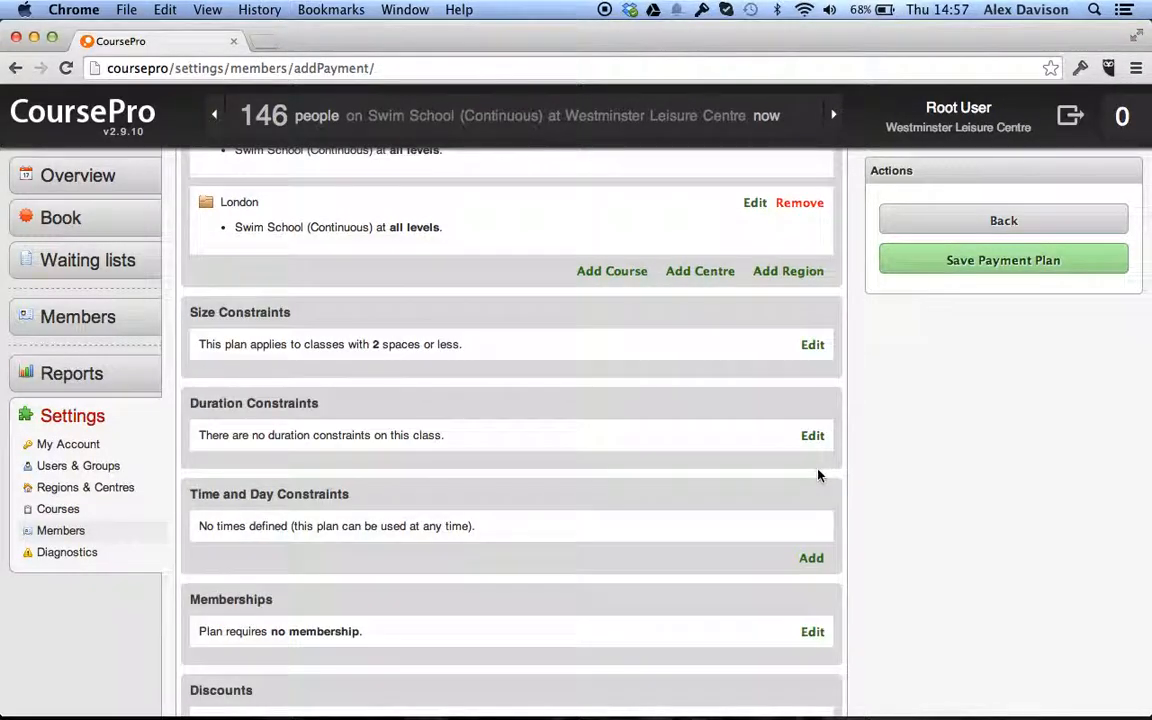
- Set the minimum class size to 2 in the size constraints
left_click(813, 346)
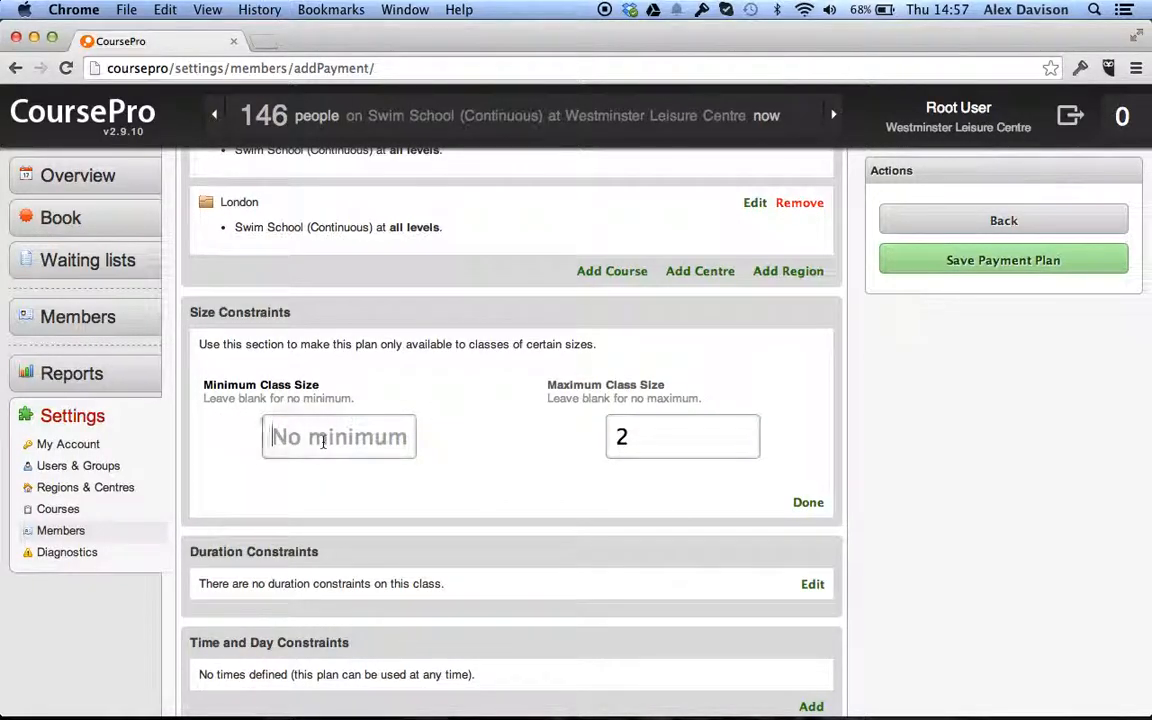
type("2")
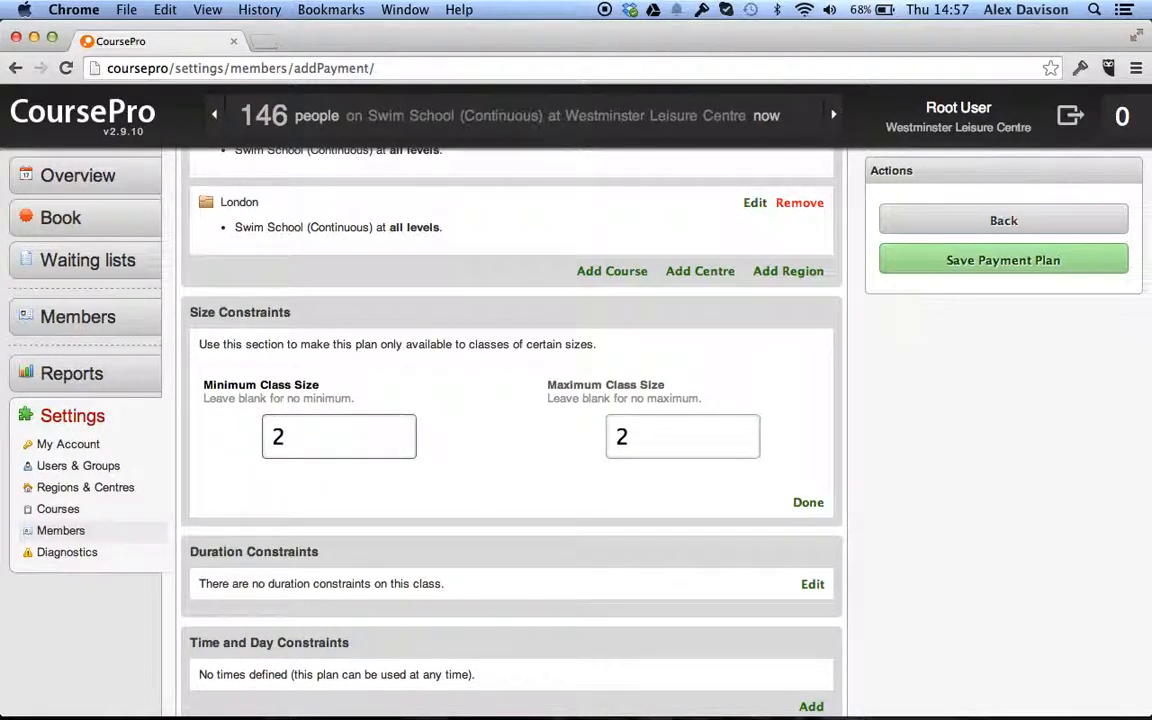
left_click(808, 504)
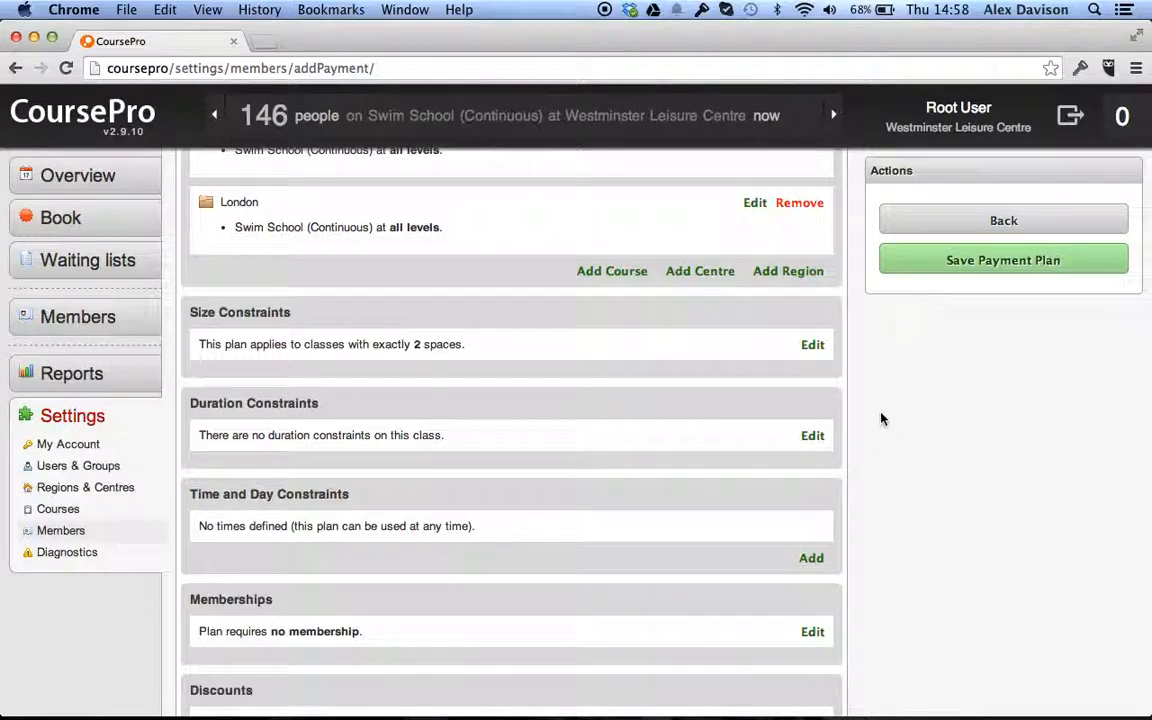
- Change the size constraints to a minimum class size of 3 and a maximum of 10
left_click(813, 345)
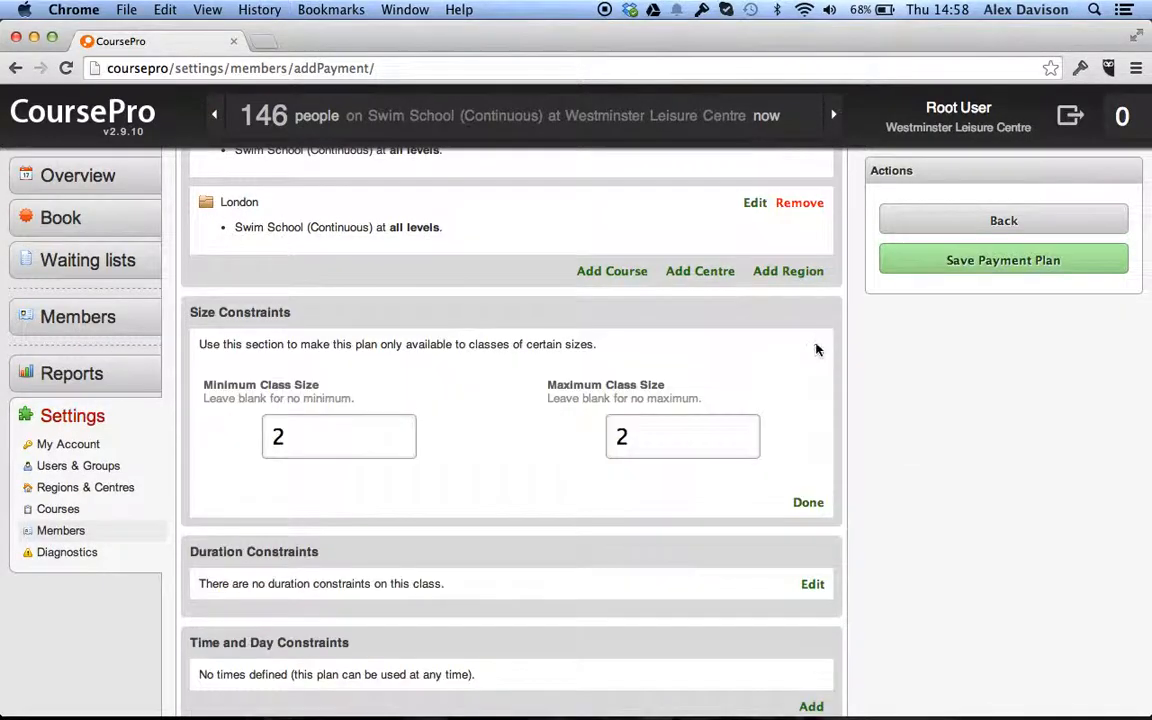
left_click_drag(288, 437, 251, 437)
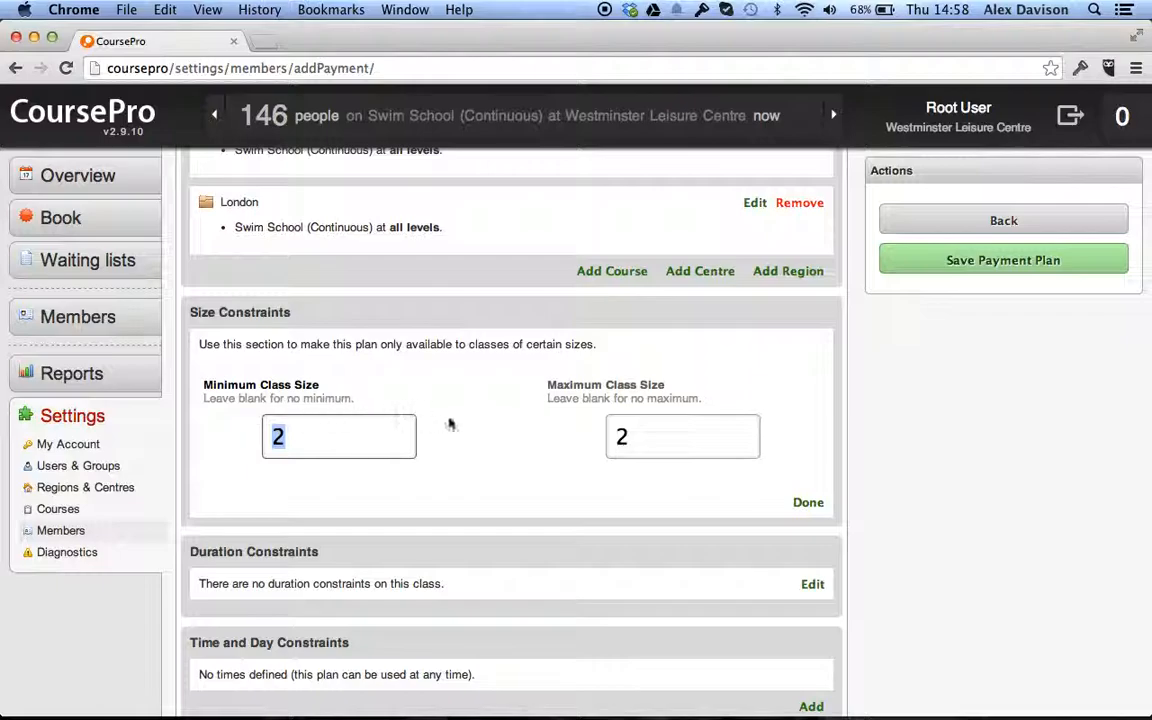
type("3")
left_click_drag(660, 433, 578, 440)
type("10")
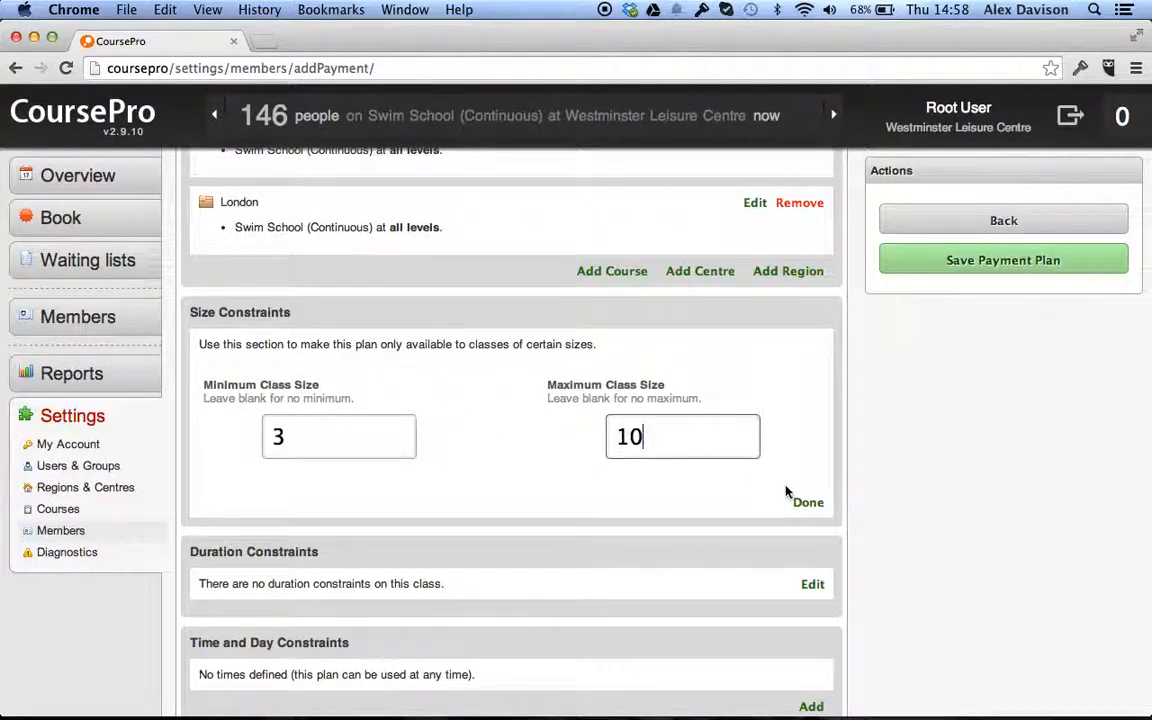
left_click(809, 503)
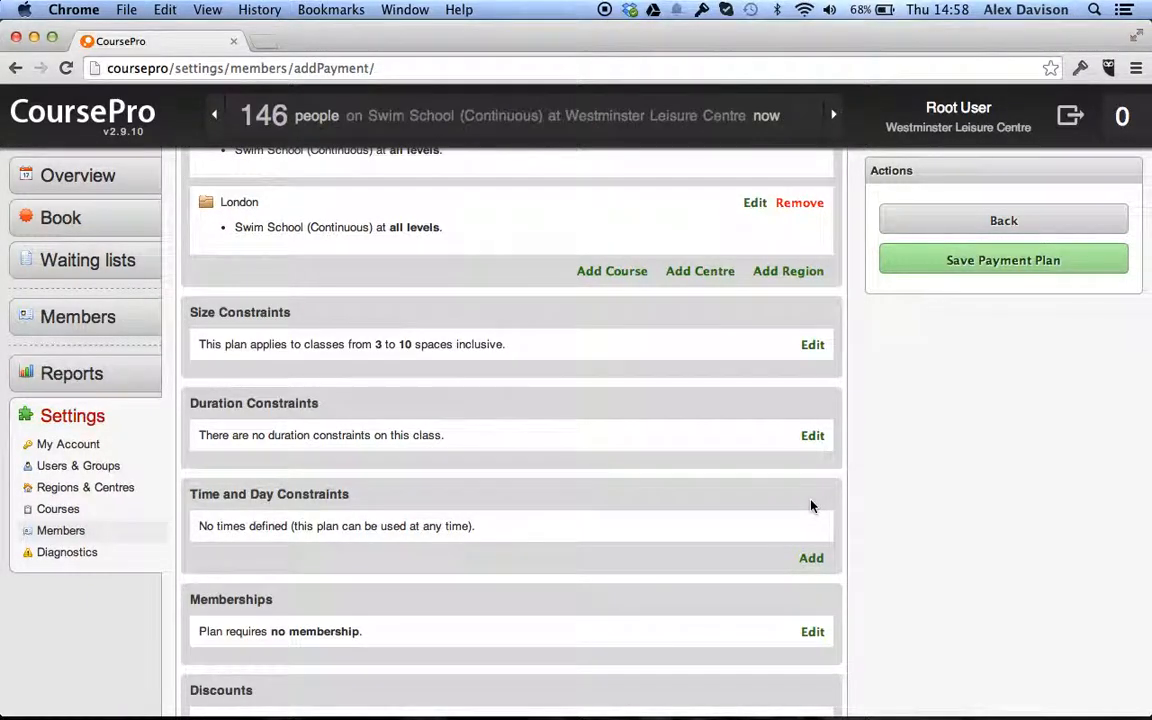
- Set the maximum class duration to 30 minutes in the duration constraints
left_click(812, 437)
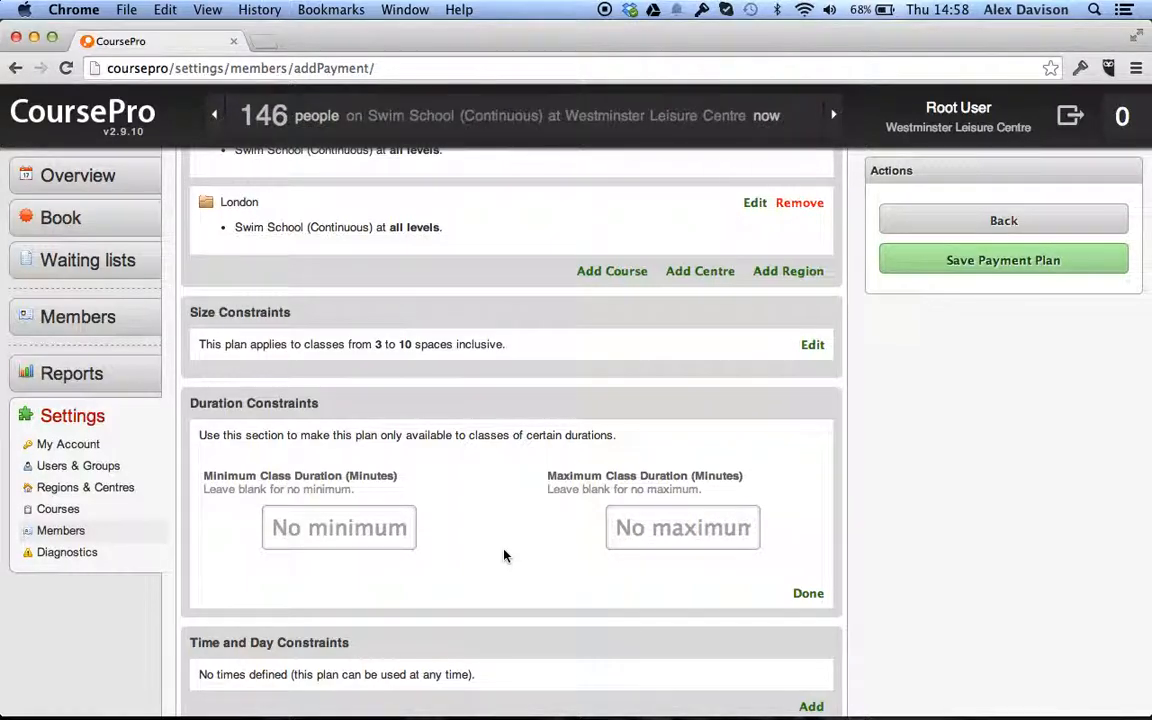
left_click(648, 533)
type("30")
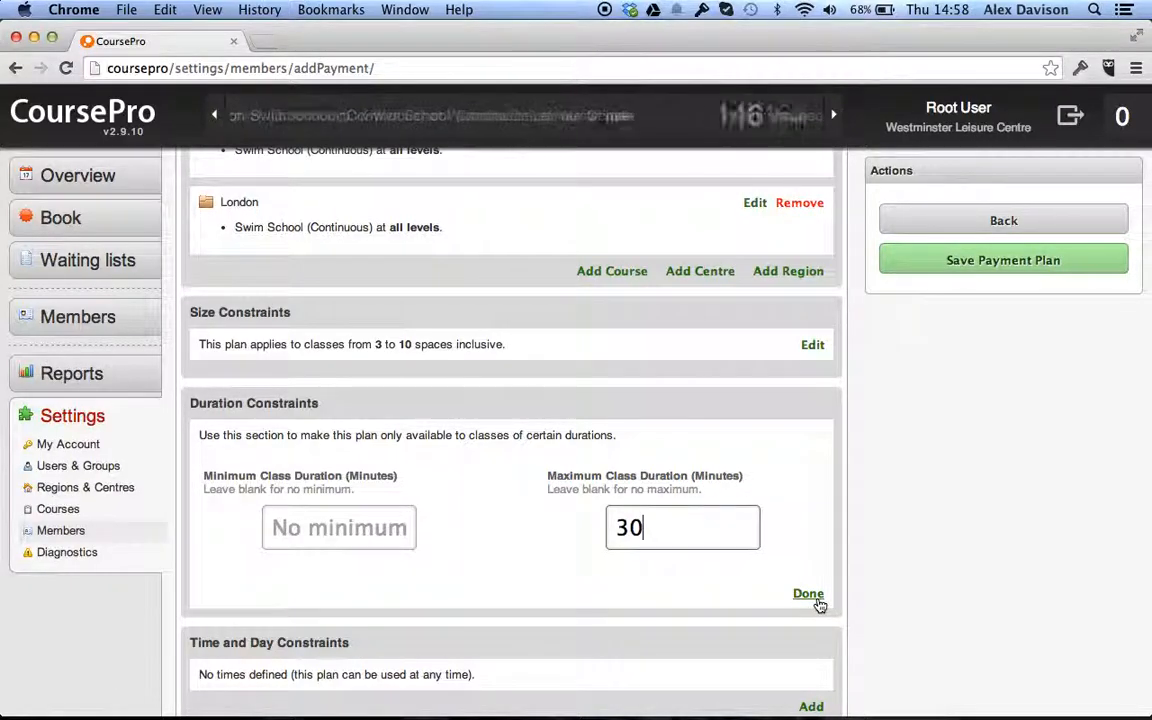
- Set the duration constraints to a minimum class duration of 31 minutes and a maximum of 60 minutes
left_click(300, 533)
type("31")
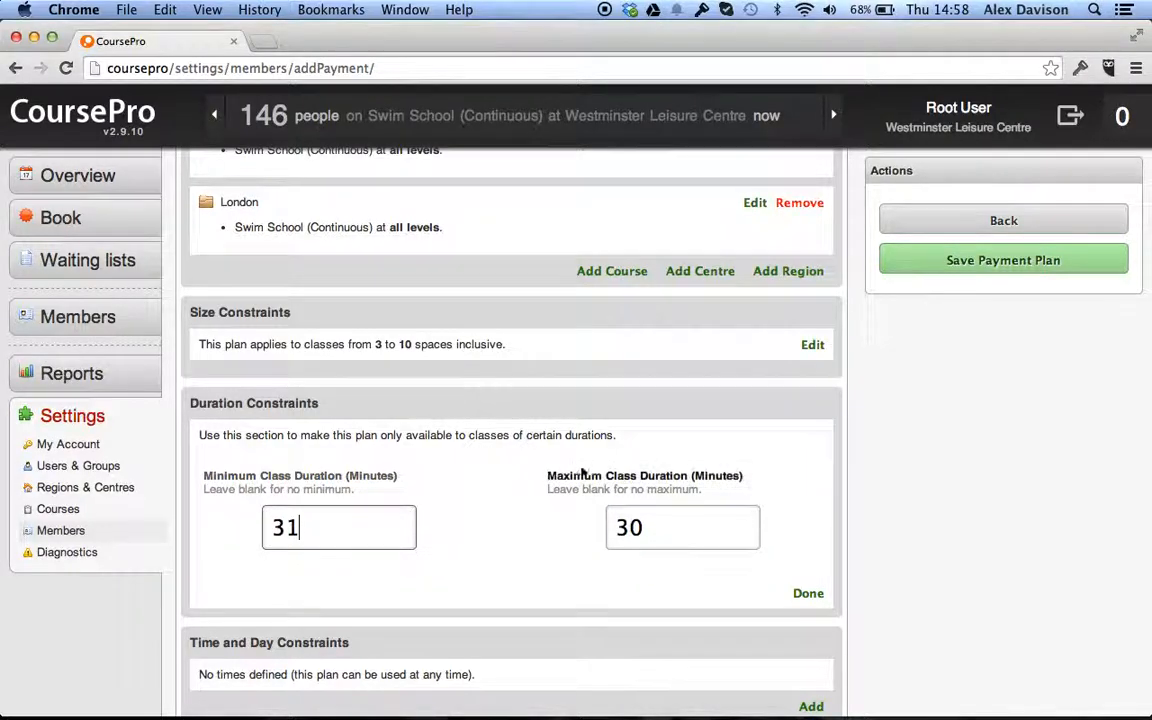
key("Tab")
type("60")
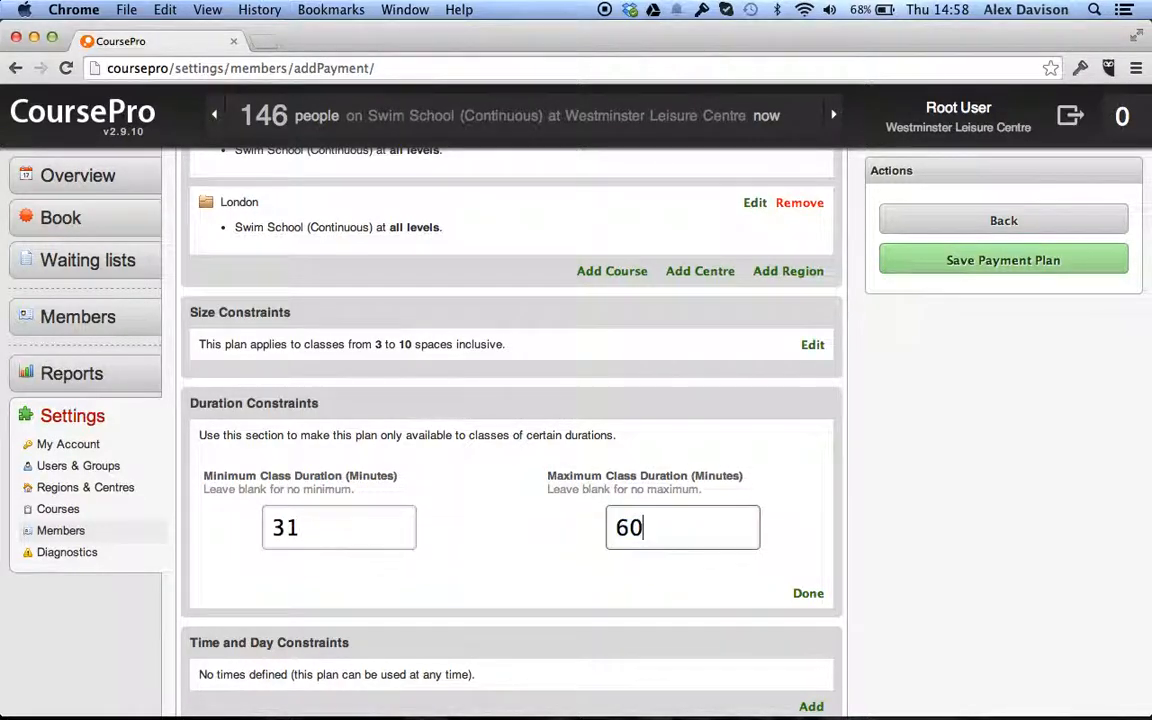
left_click(808, 593)
- Add a time and day constraint for Monday from 06:00 to 10:00
scroll(820, 603, "down", 4)
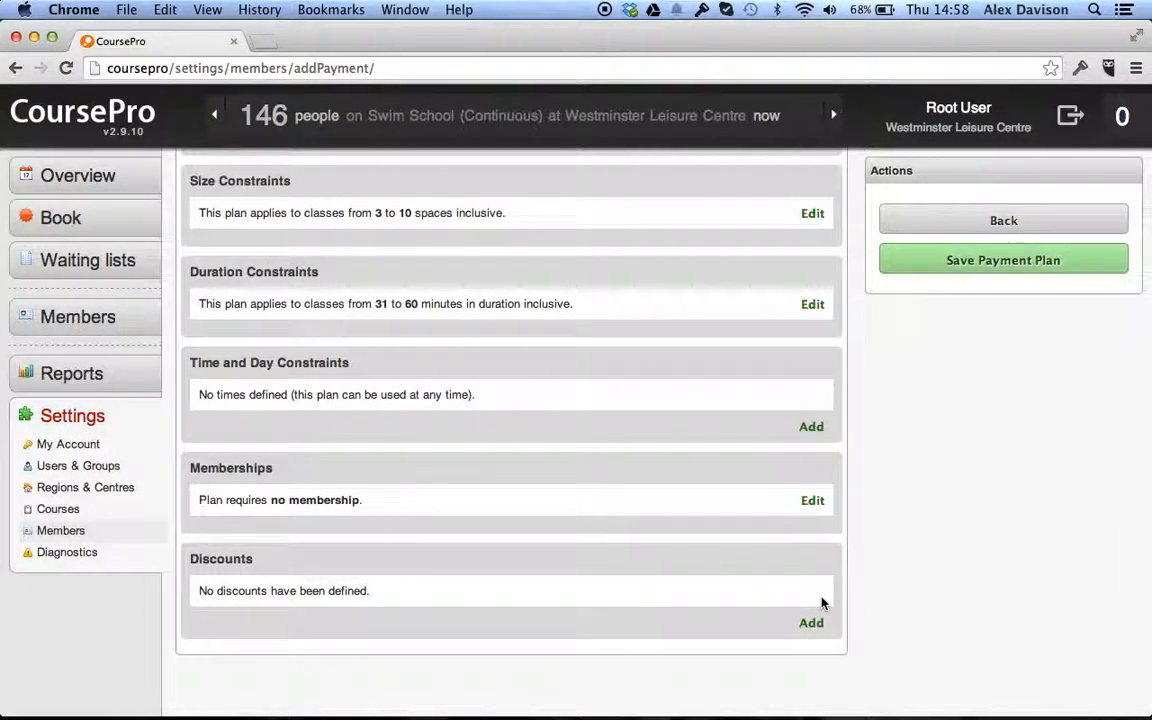
left_click(811, 428)
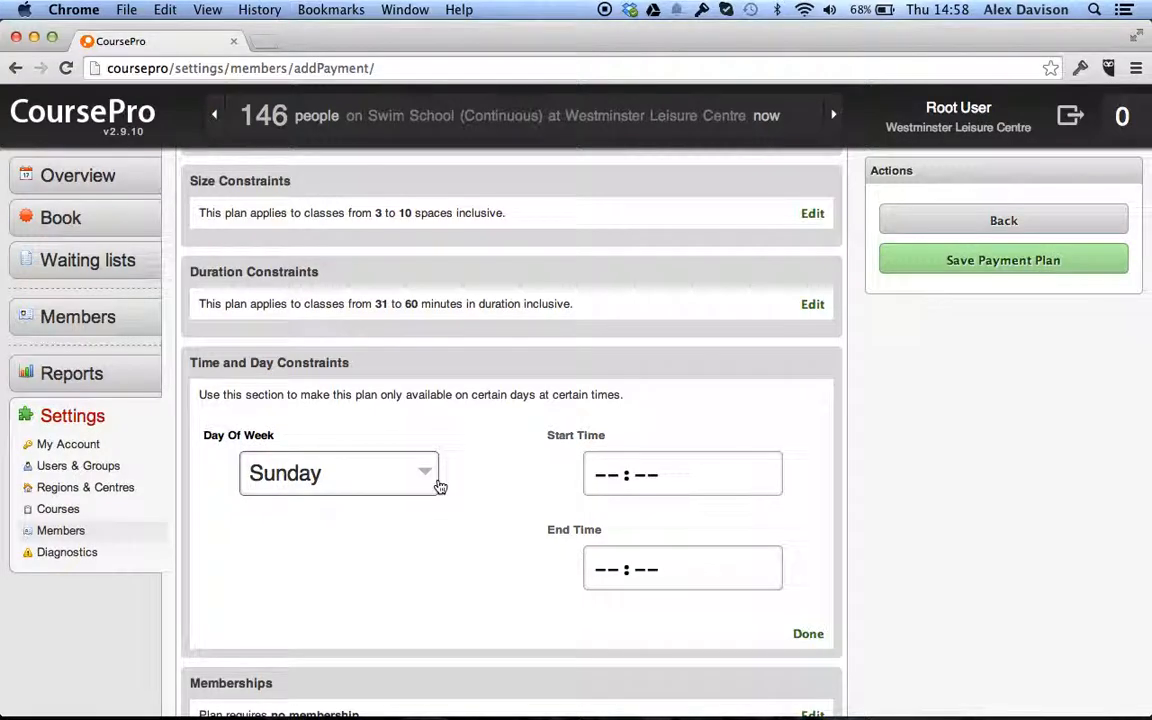
left_click(404, 487)
left_click(393, 537)
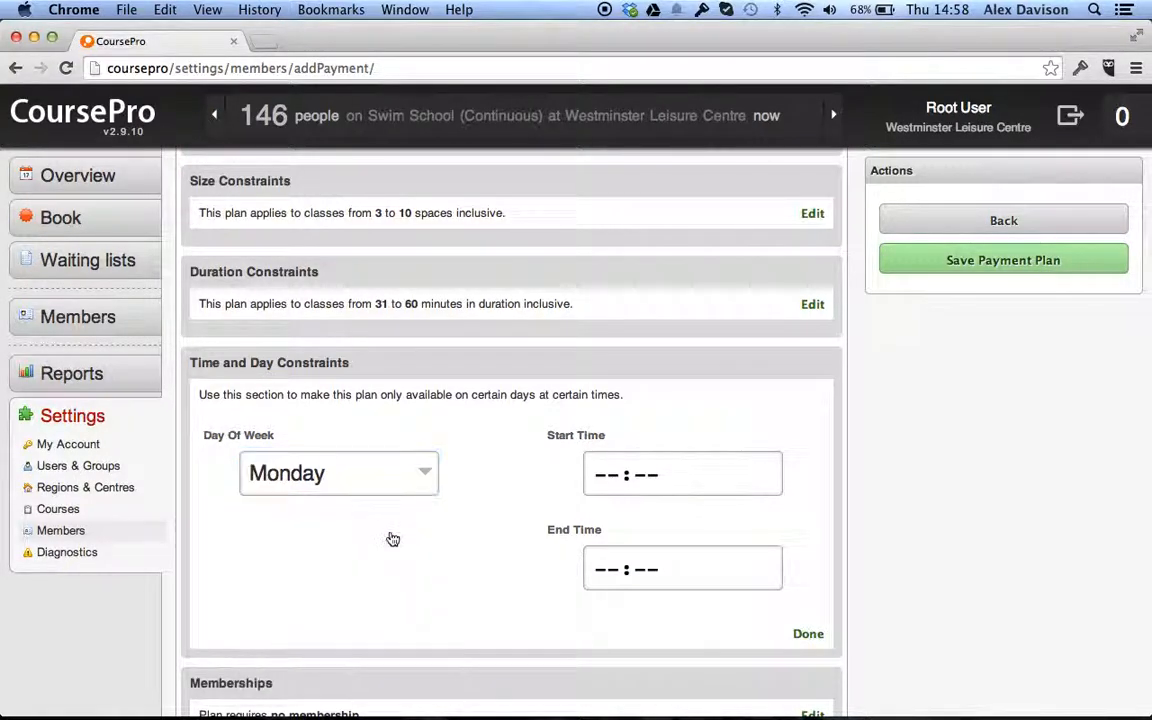
left_click(606, 477)
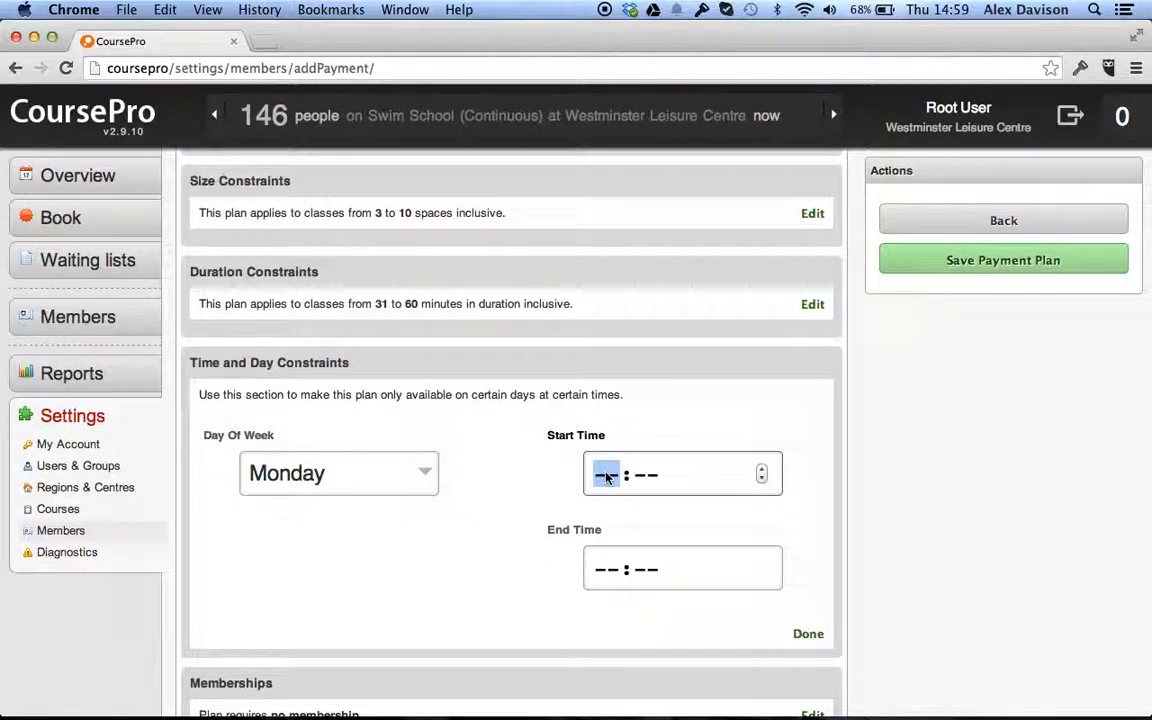
type("0600")
left_click(607, 570)
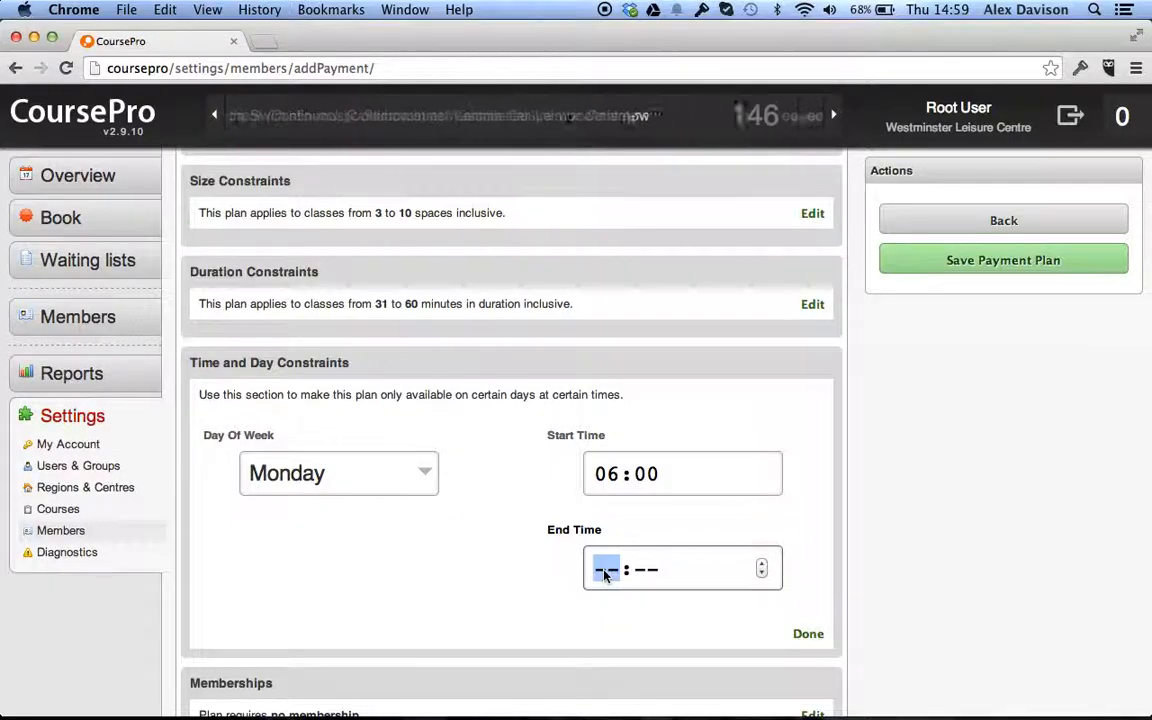
type("10:00")
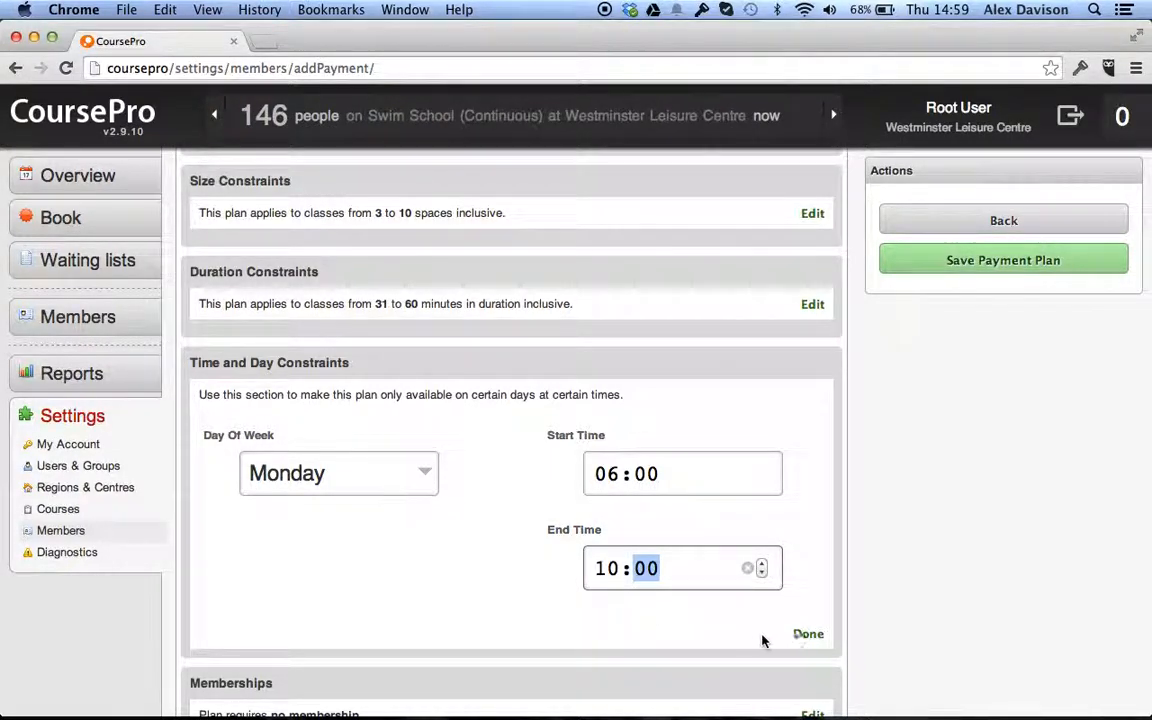
left_click(810, 638)
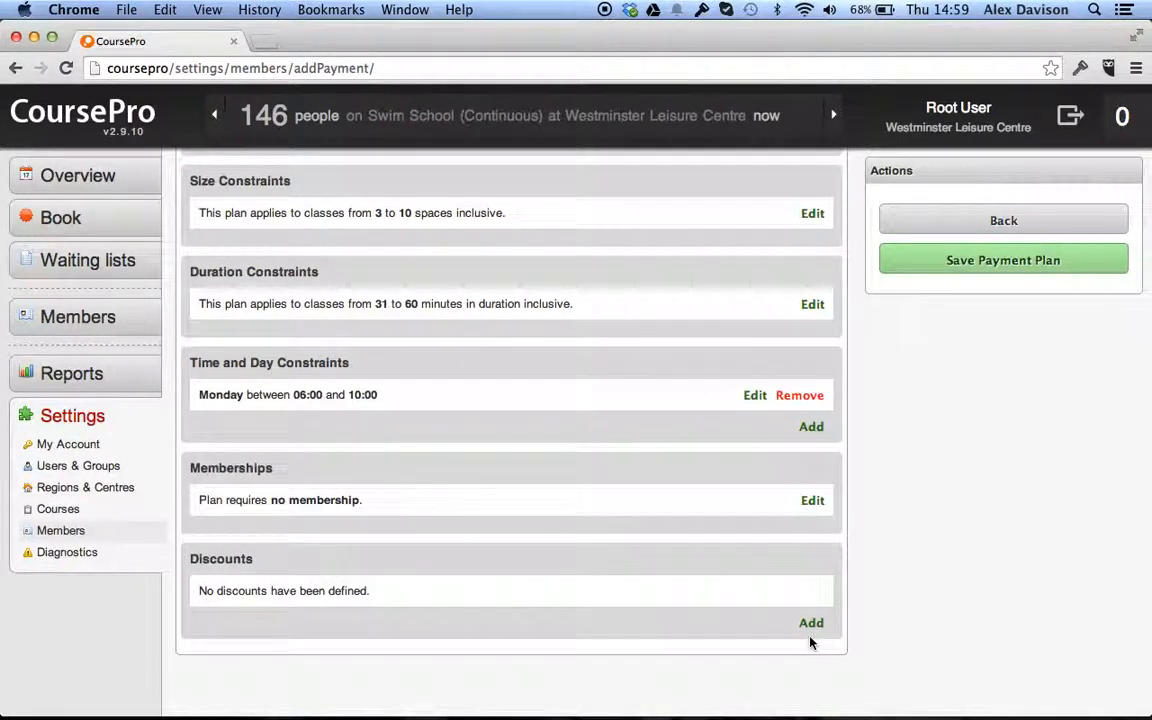
- Add a second time and day constraint for Tuesday from 06:00 to 10:00
left_click(811, 427)
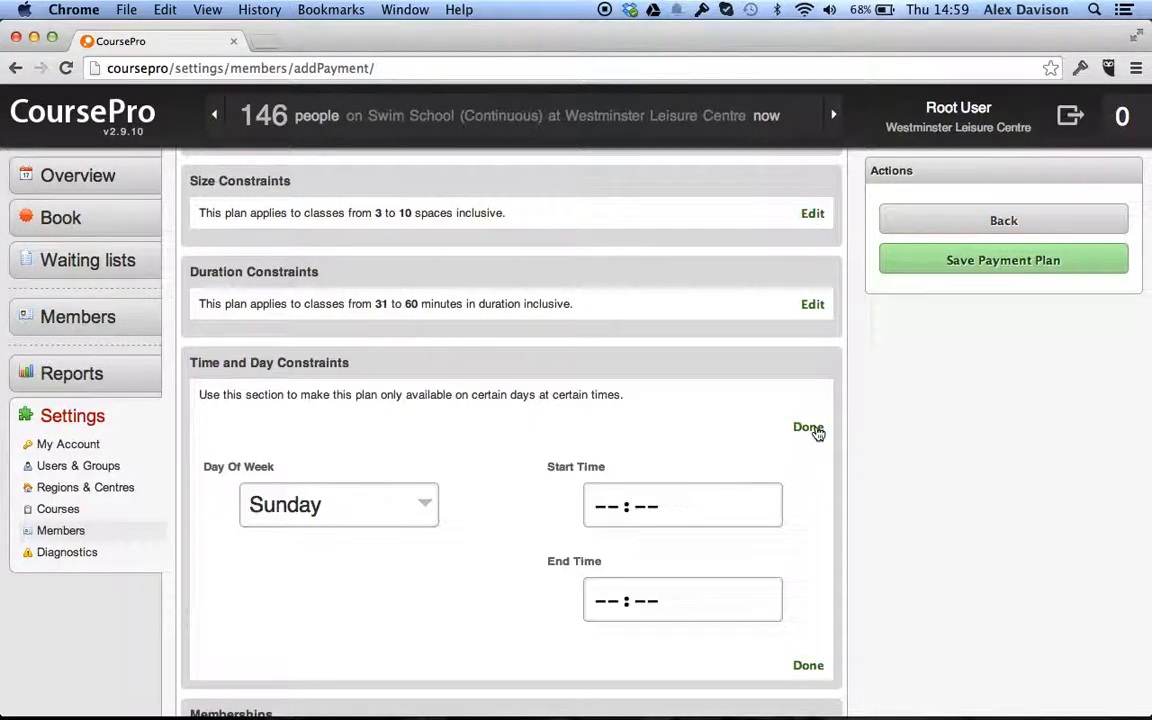
left_click(368, 511)
left_click(365, 605)
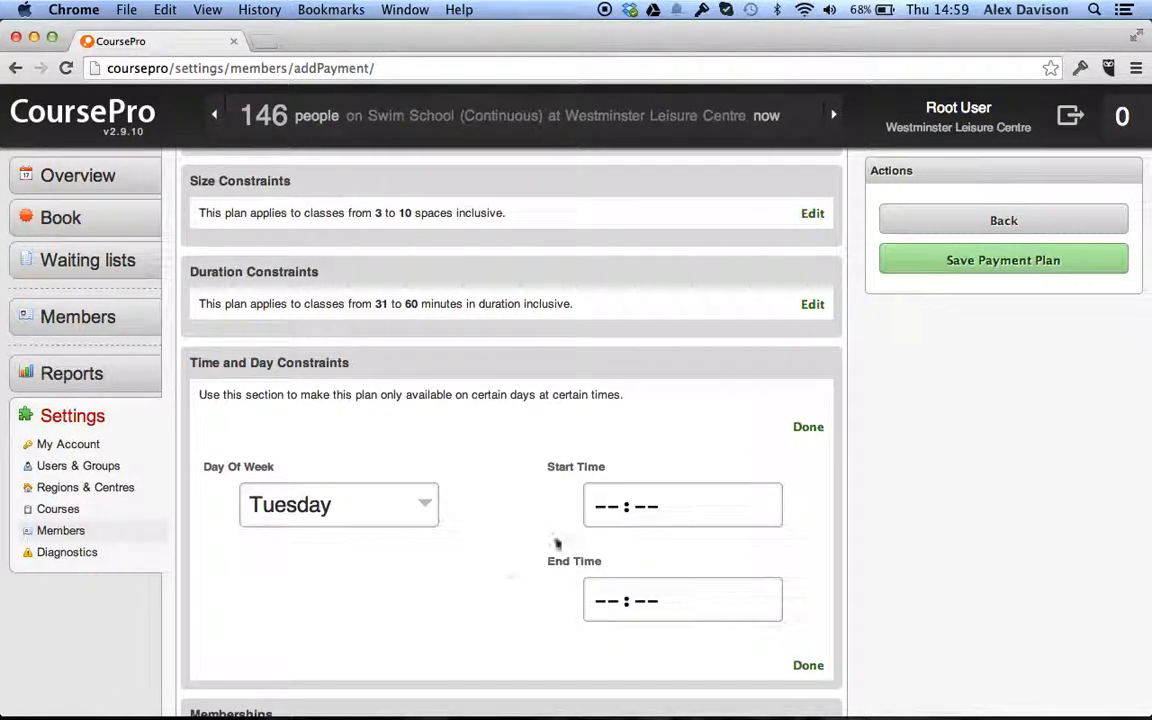
left_click(604, 522)
type("06:")
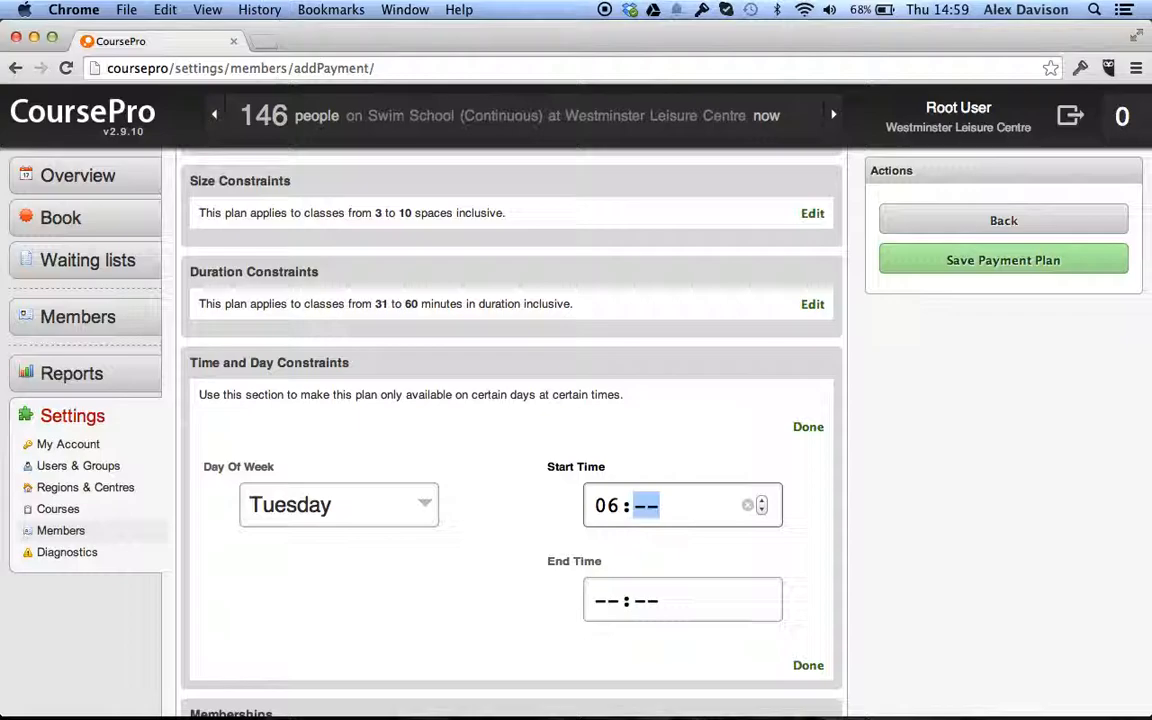
type("00")
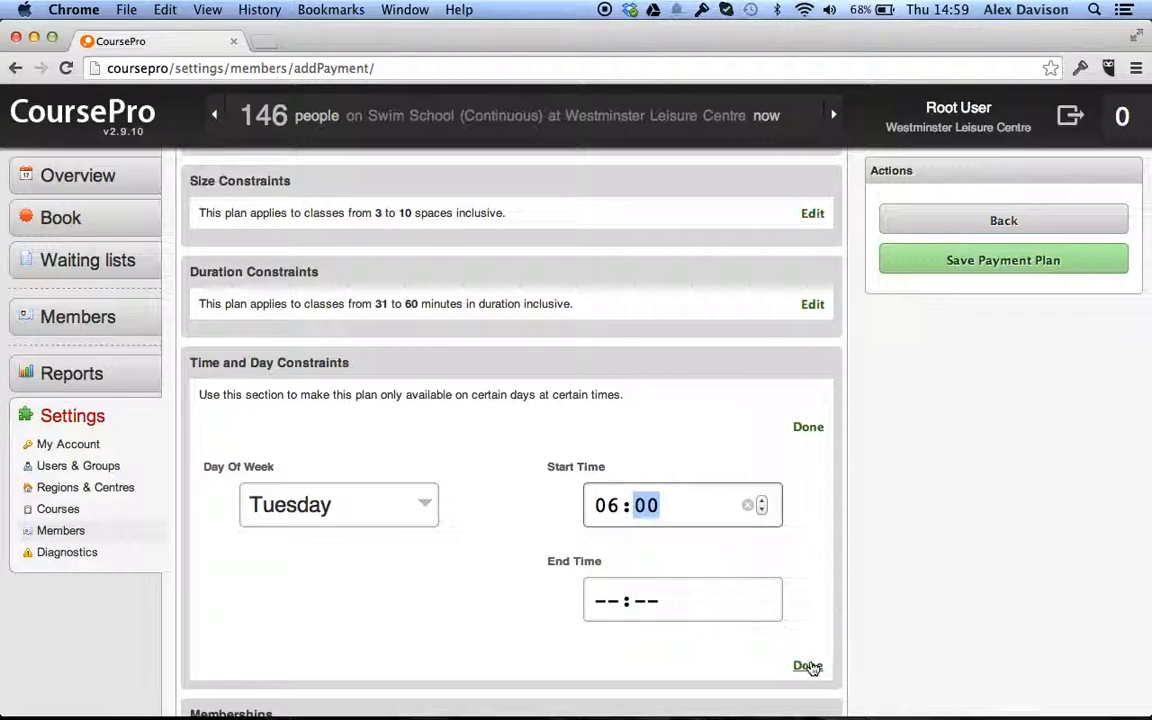
left_click(608, 602)
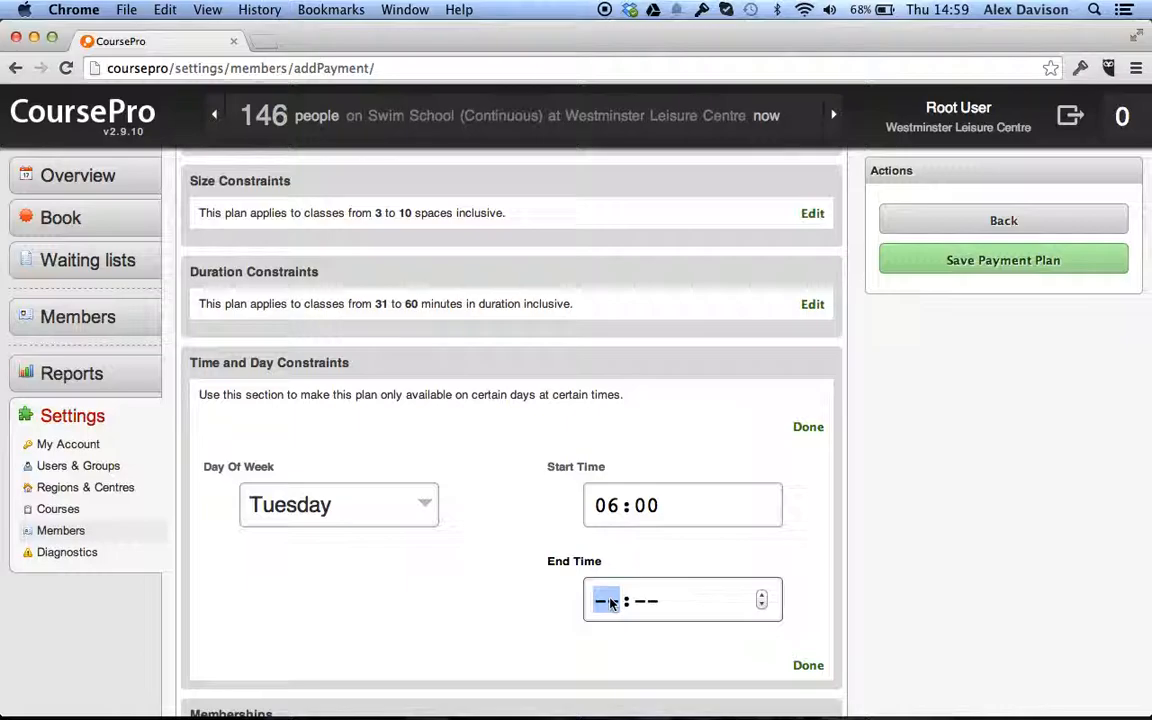
type("10:00")
left_click(807, 668)
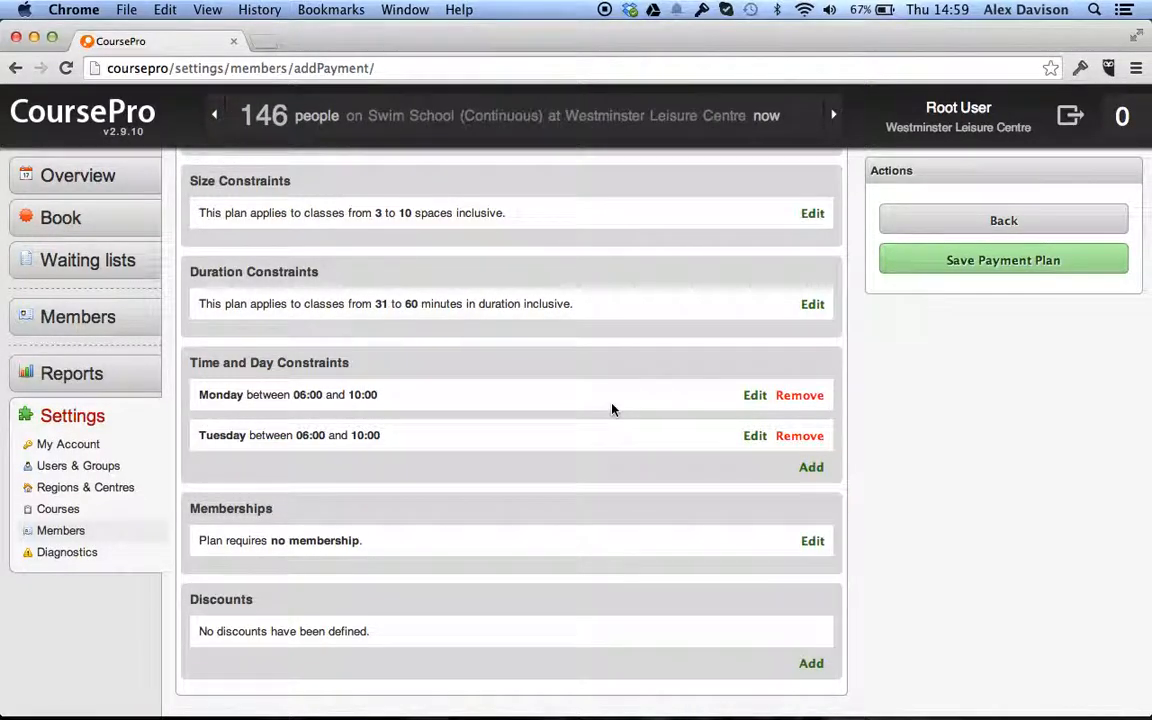
- Edit the plan's membership settings so that a membership is required
scroll(599, 571, "down", 2)
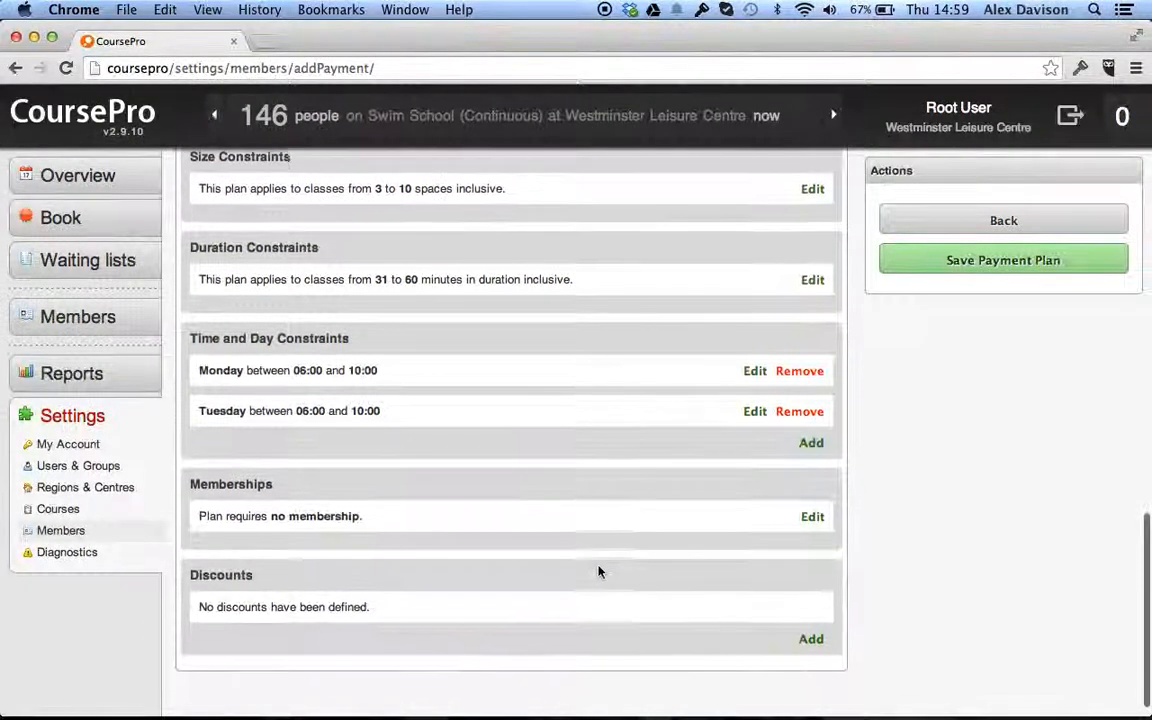
scroll(599, 571, "down", 1)
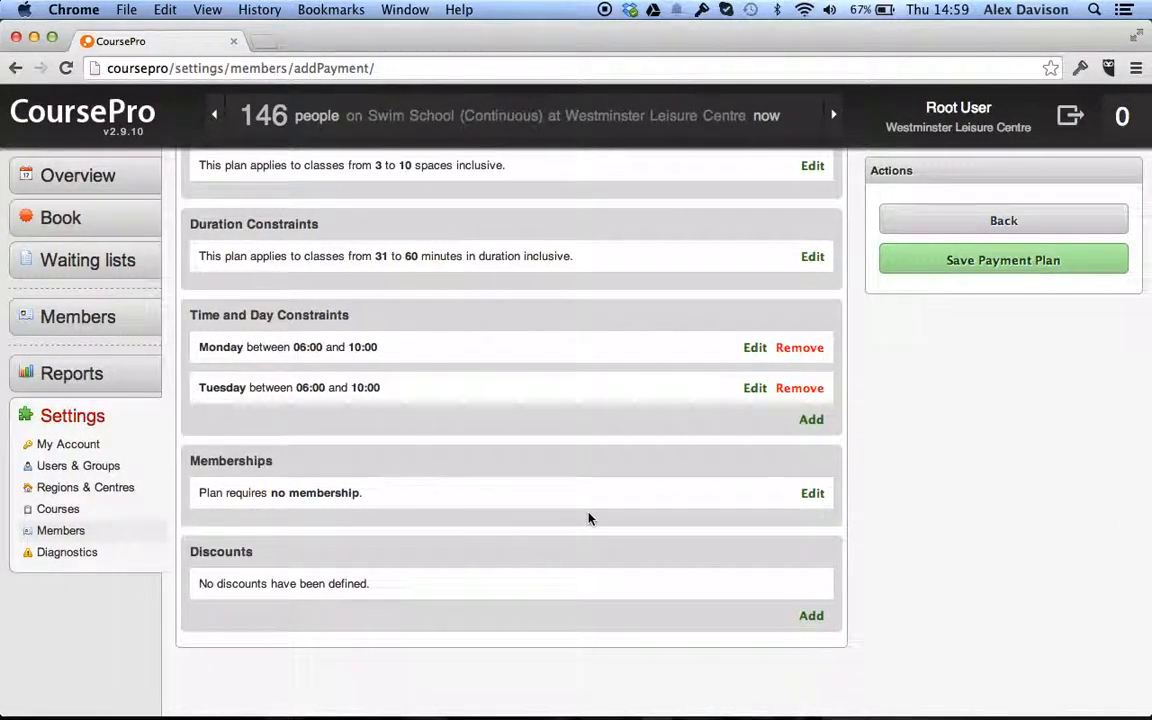
left_click(816, 498)
scroll(815, 500, "down", 3)
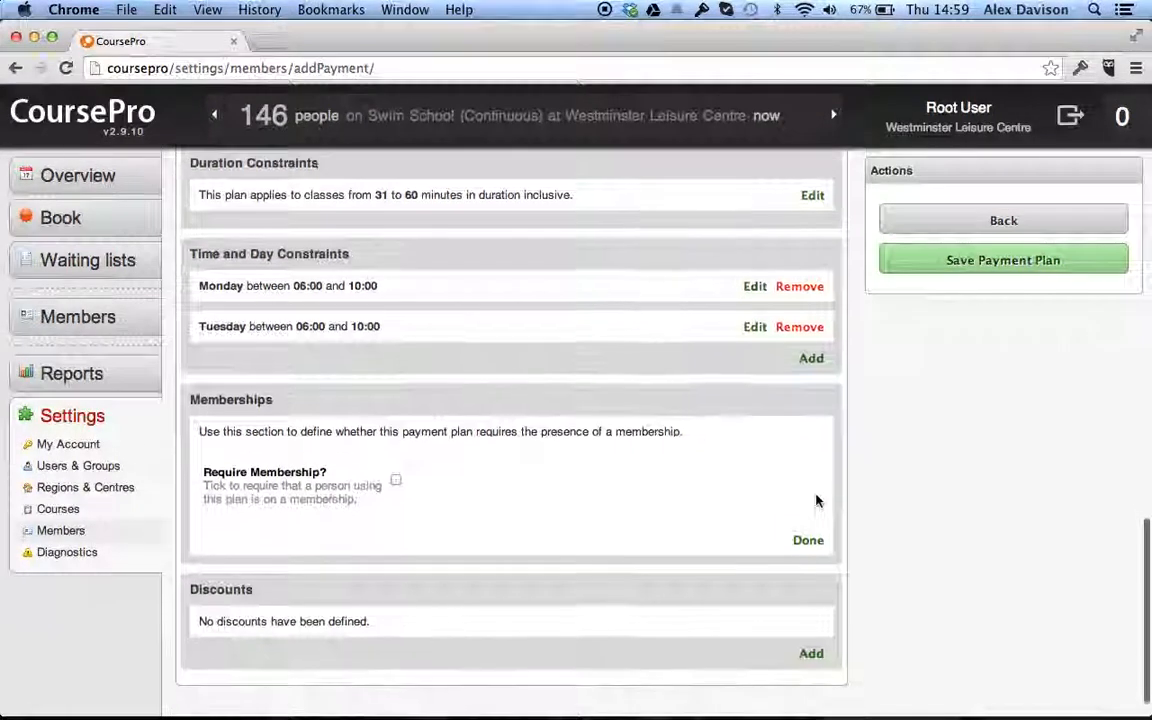
left_click(396, 473)
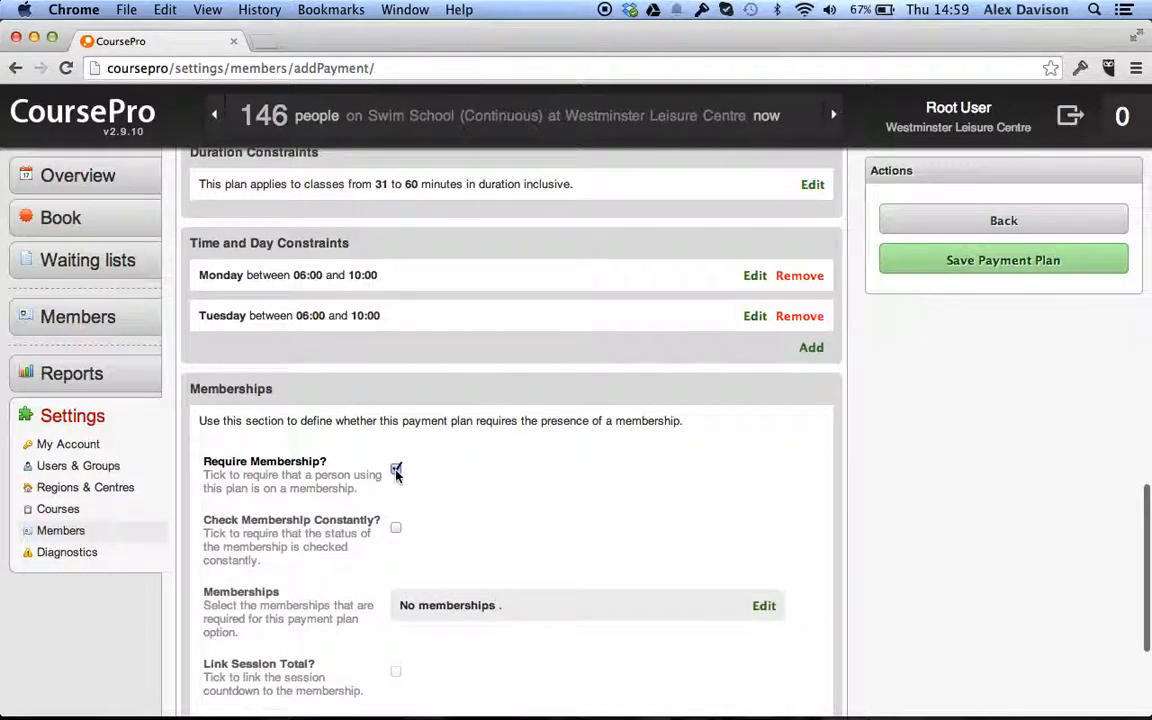
scroll(489, 537, "down", 2)
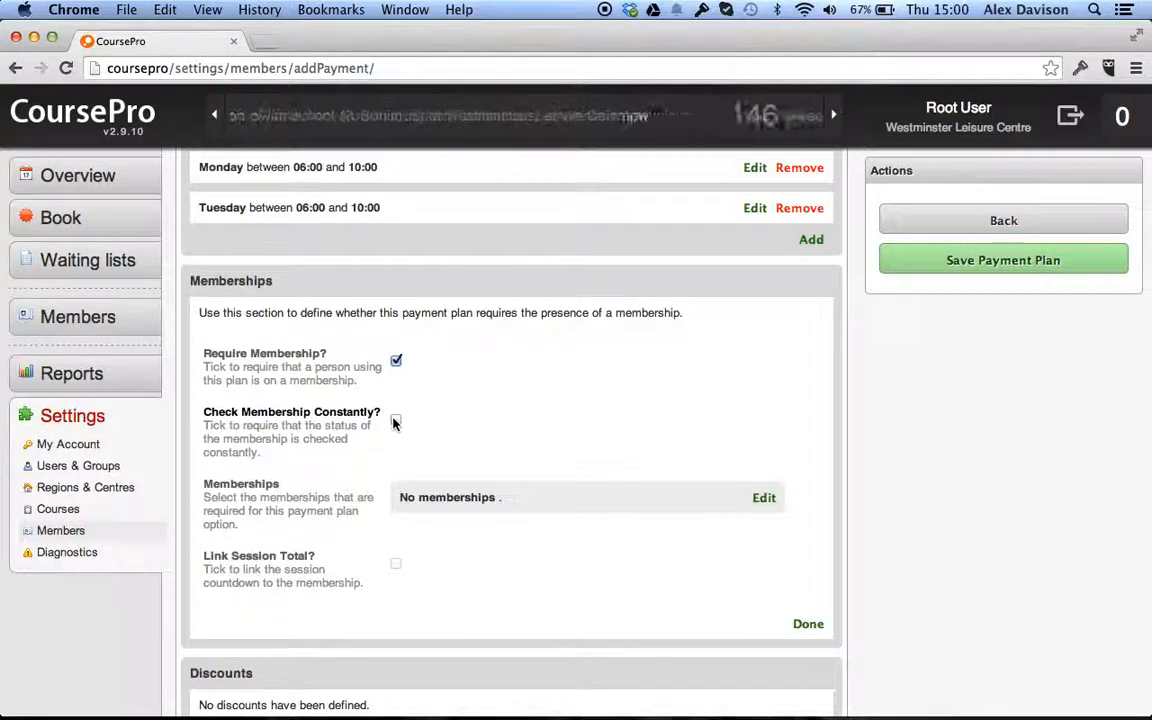
- Select Concession Membership as the membership required for the plan and complete the Memberships section
left_click(764, 498)
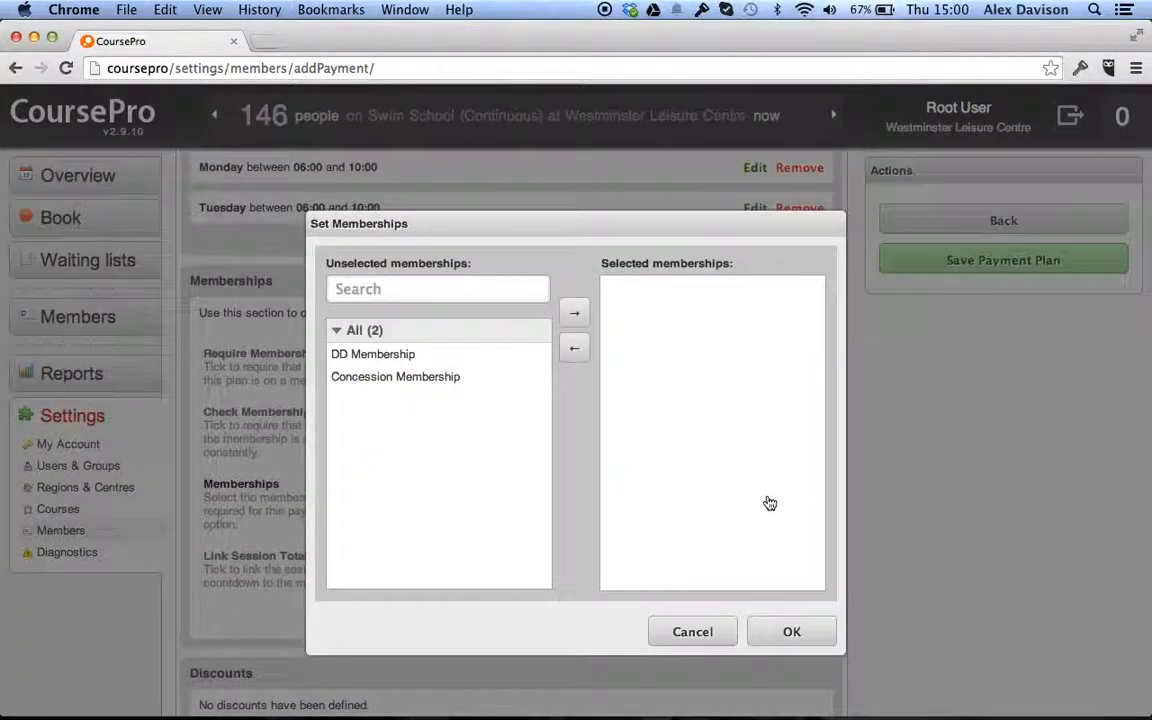
left_click(386, 378)
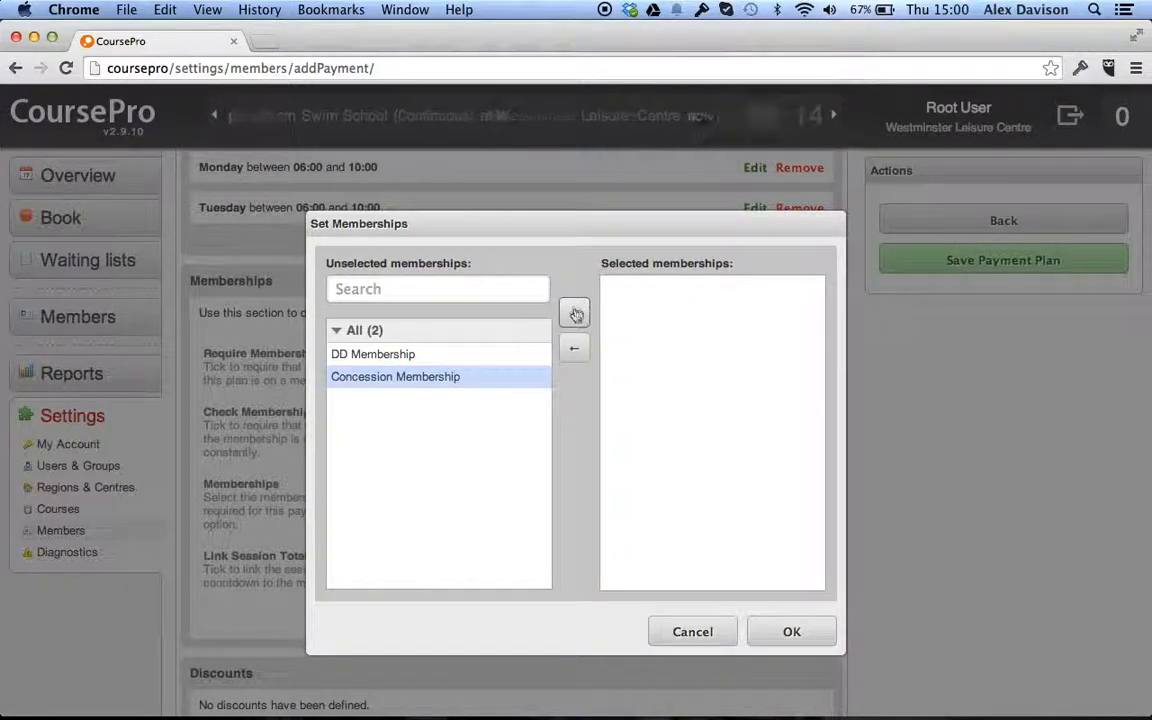
left_click(575, 313)
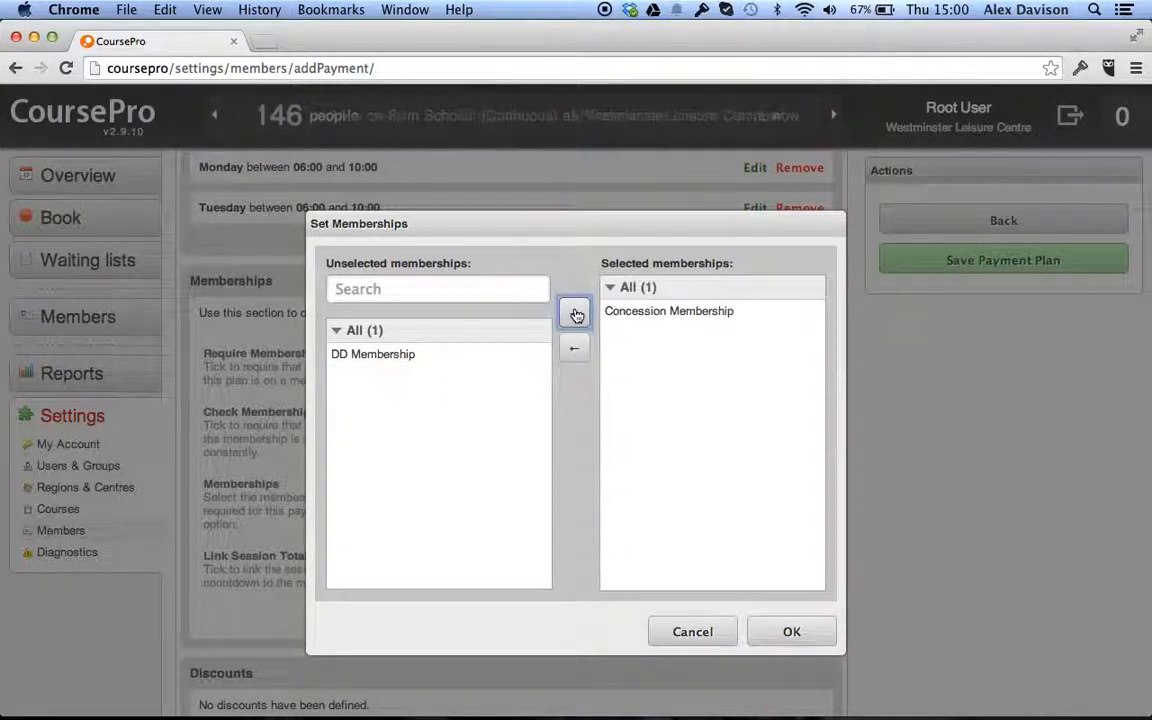
left_click(789, 632)
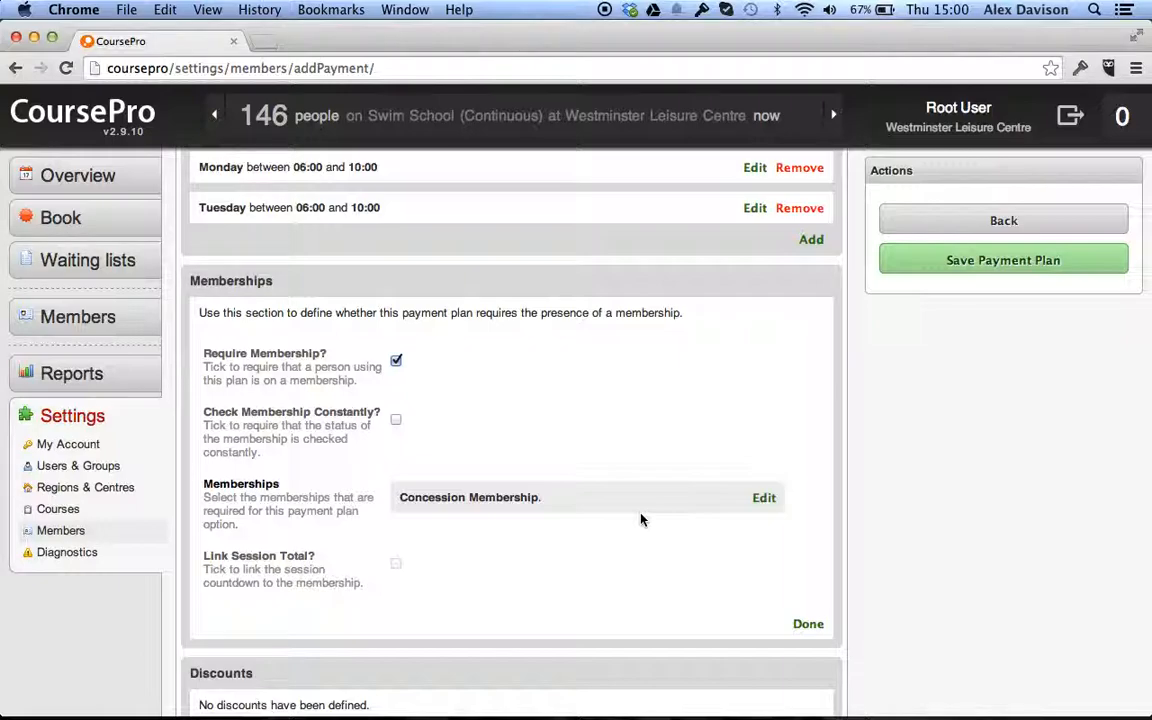
left_click(810, 625)
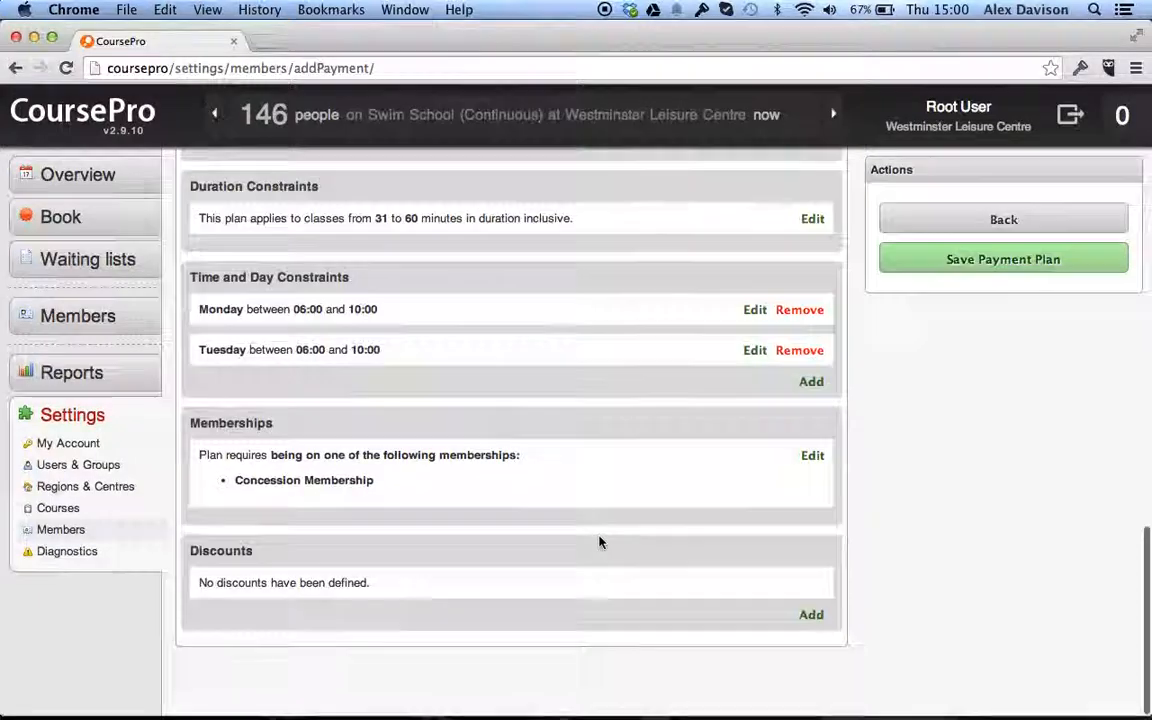
- Add a discount to the plan with the discount type Free
scroll(626, 622, "down", 1)
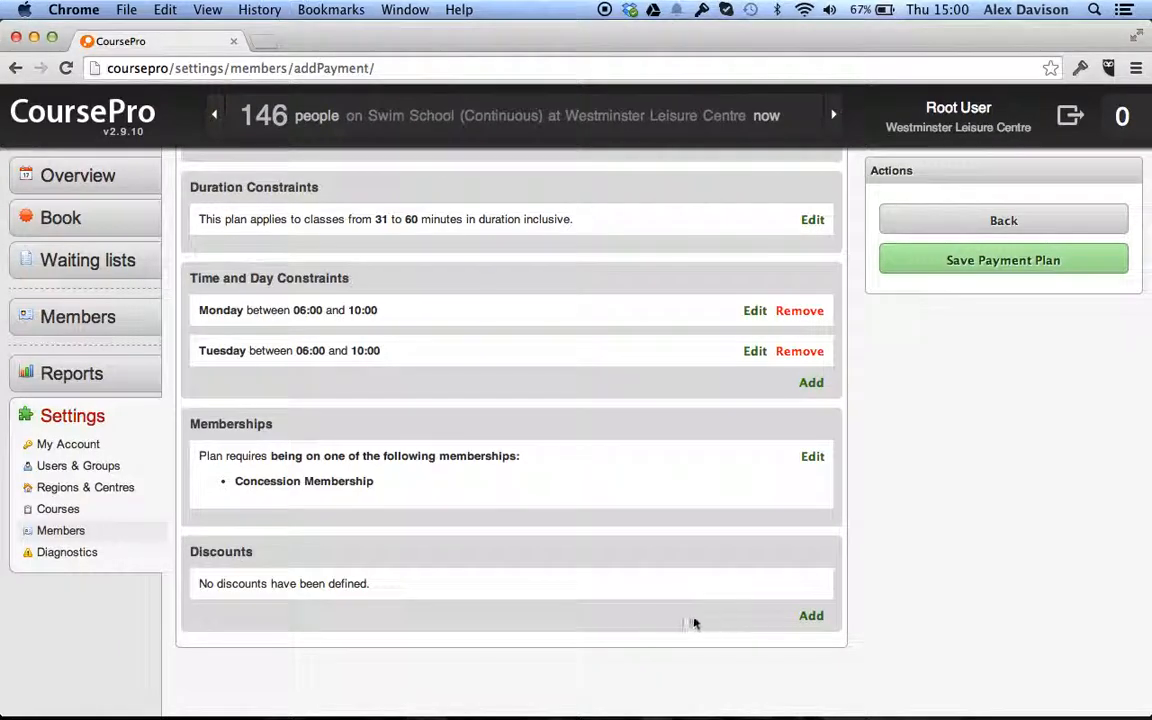
left_click(811, 617)
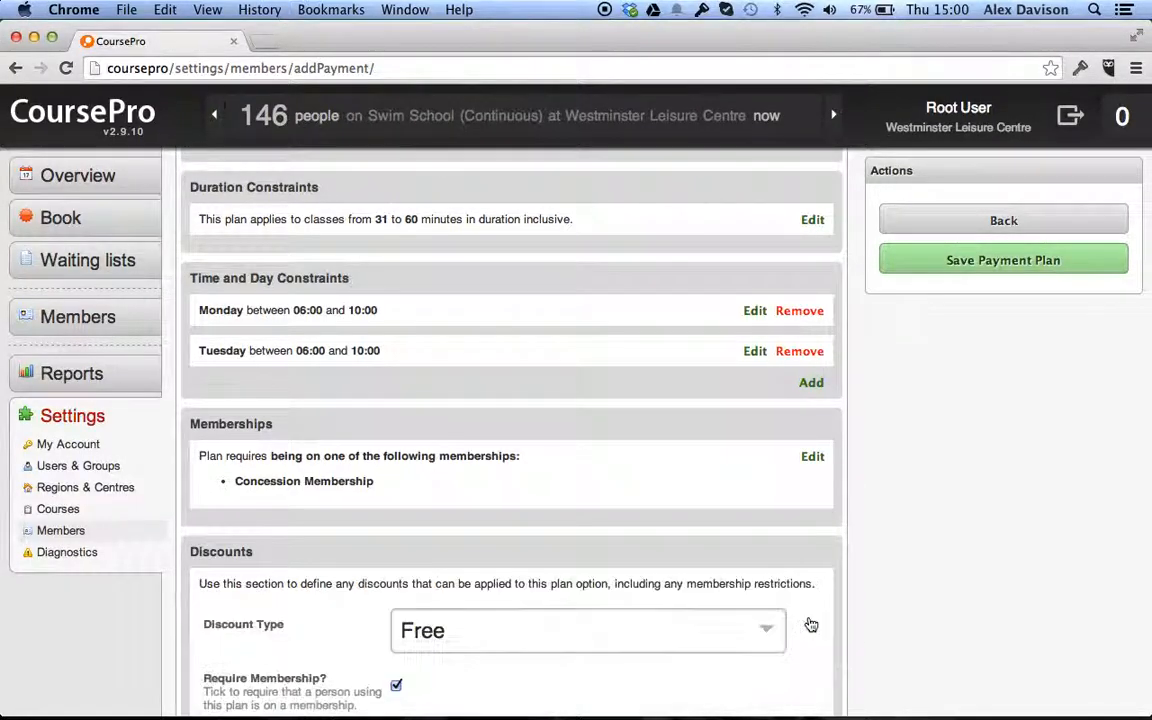
scroll(809, 620, "down", 5)
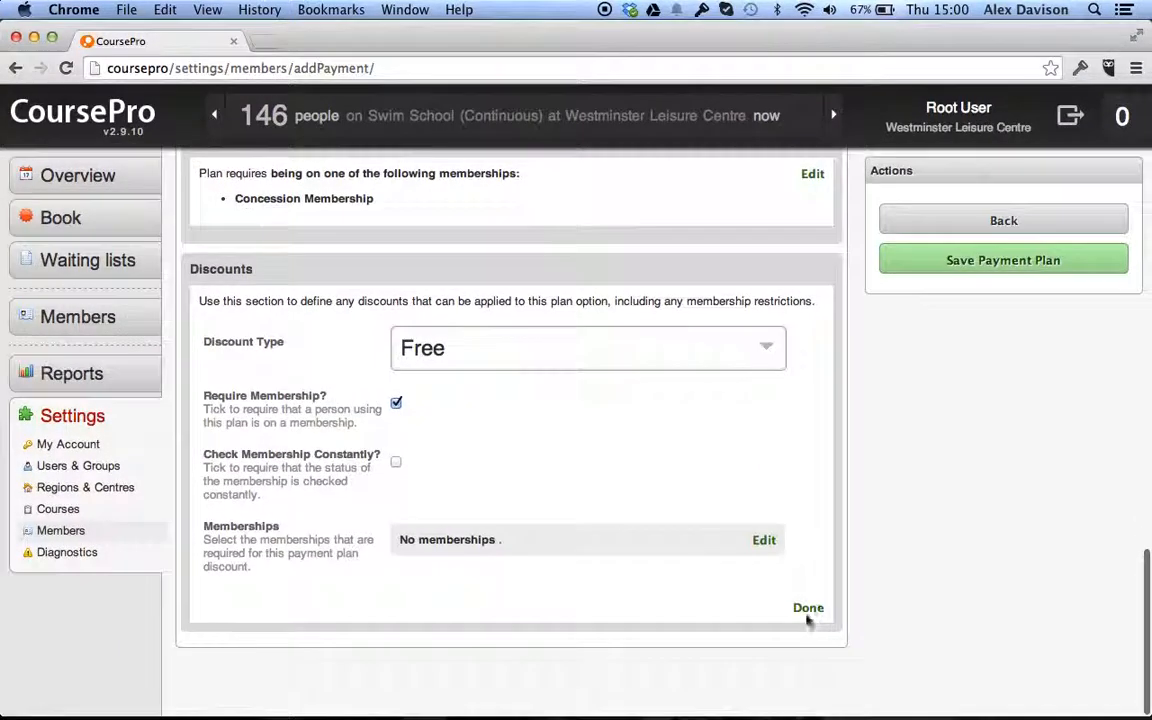
left_click(728, 356)
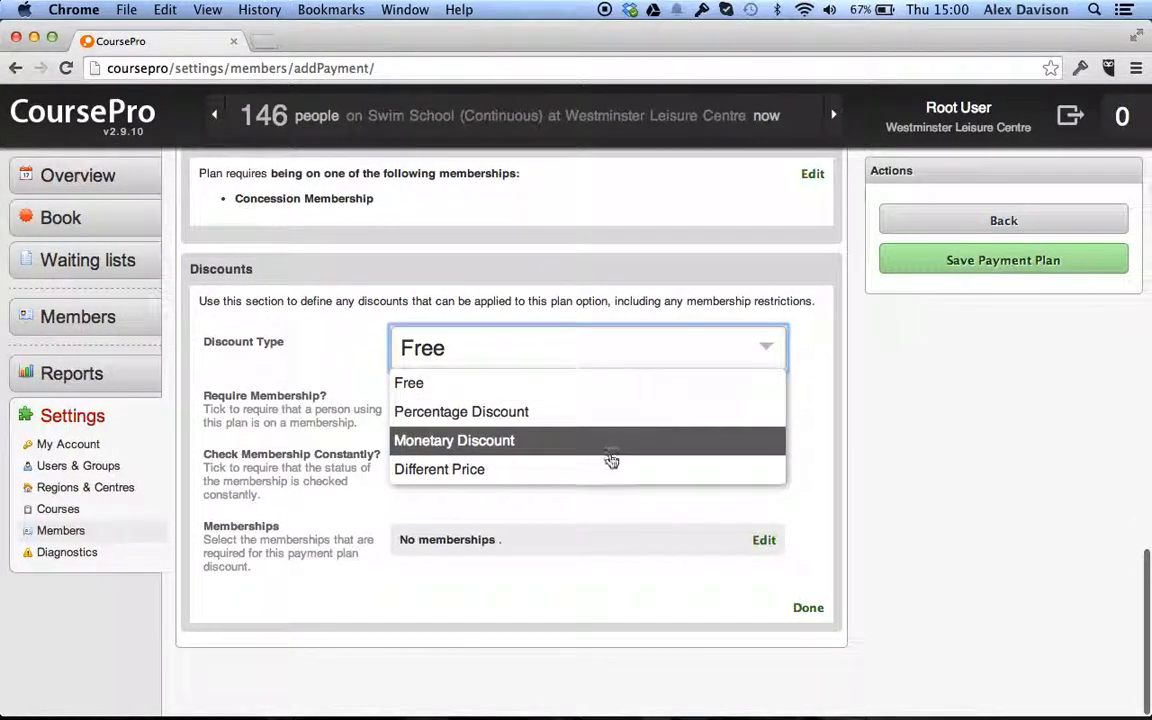
left_click(614, 396)
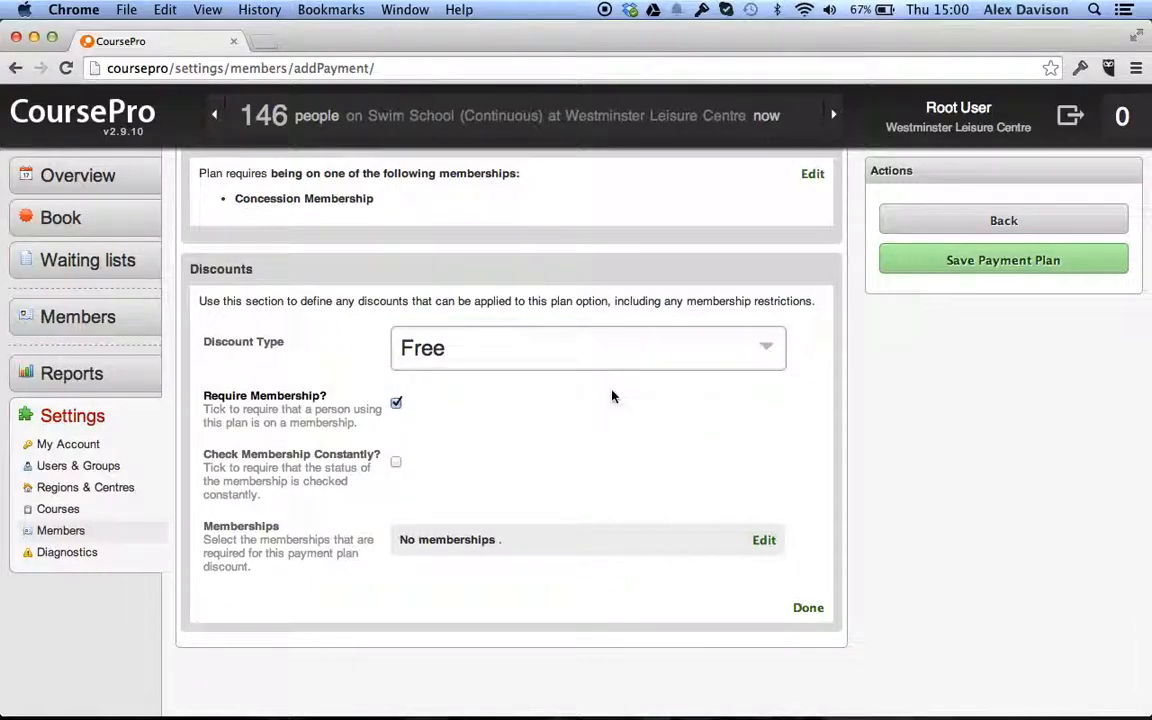
- Change the discount type to Percentage Discount and set the discount percentage to 10
left_click(660, 362)
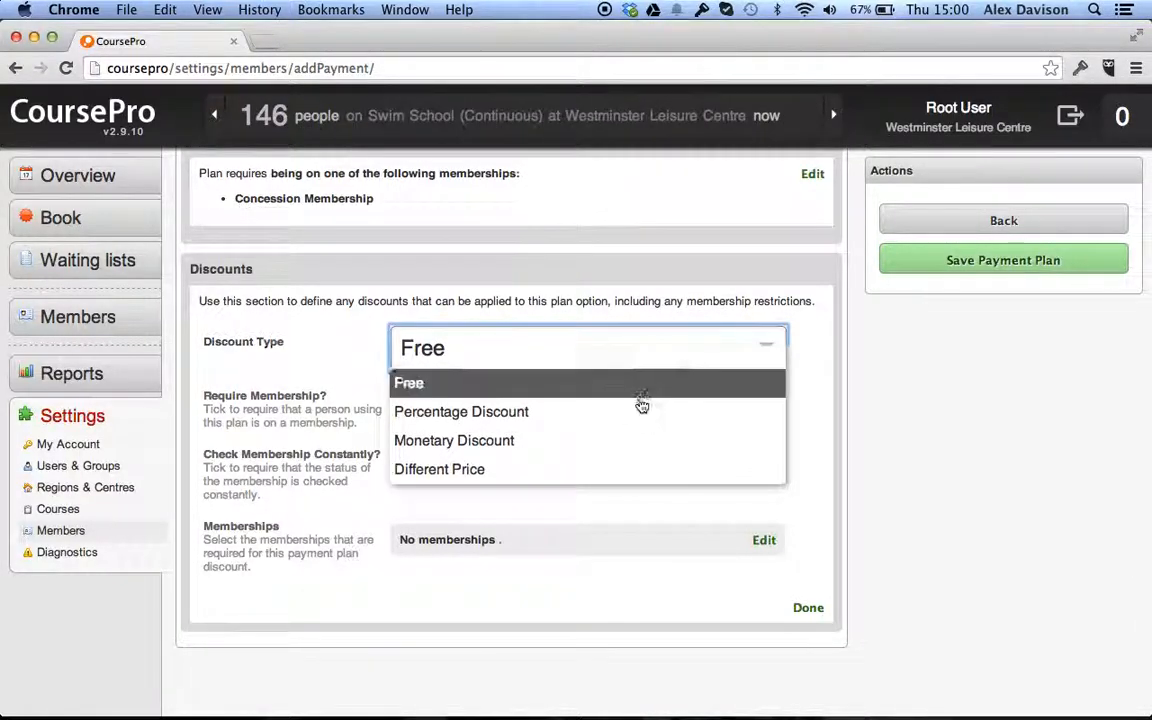
left_click(635, 412)
left_click(404, 419)
type("10")
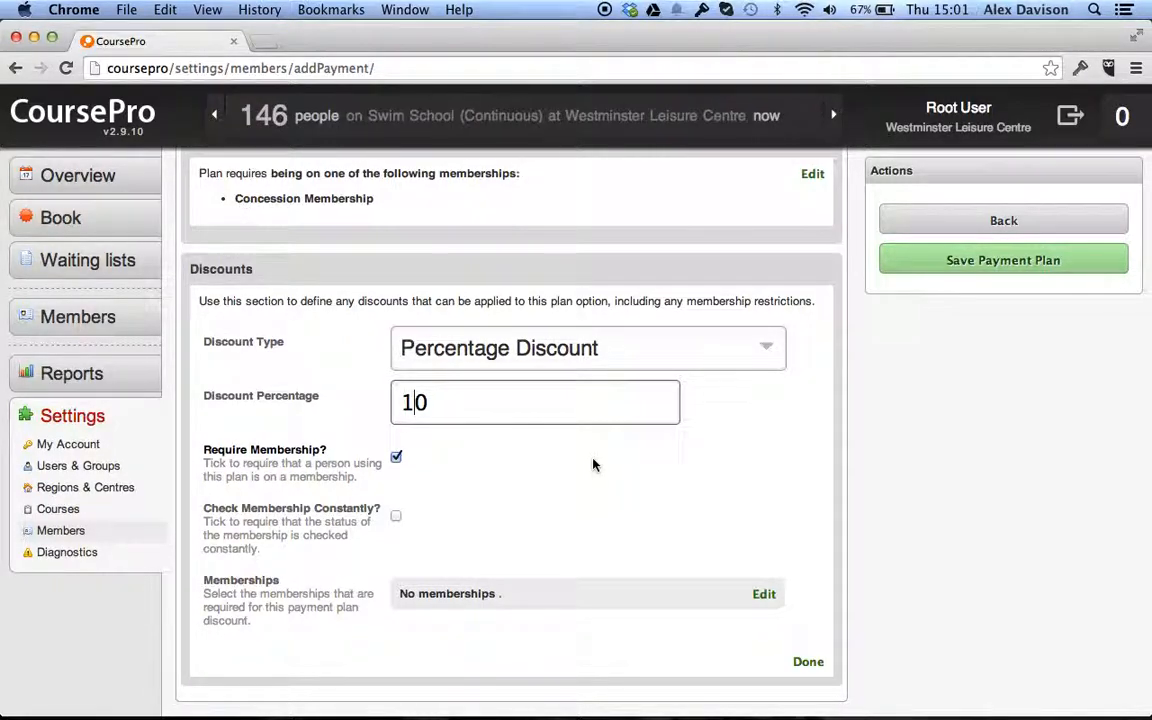
- Change the discount type to Monetary Discount and set the discount amount to 5.00
left_click(693, 352)
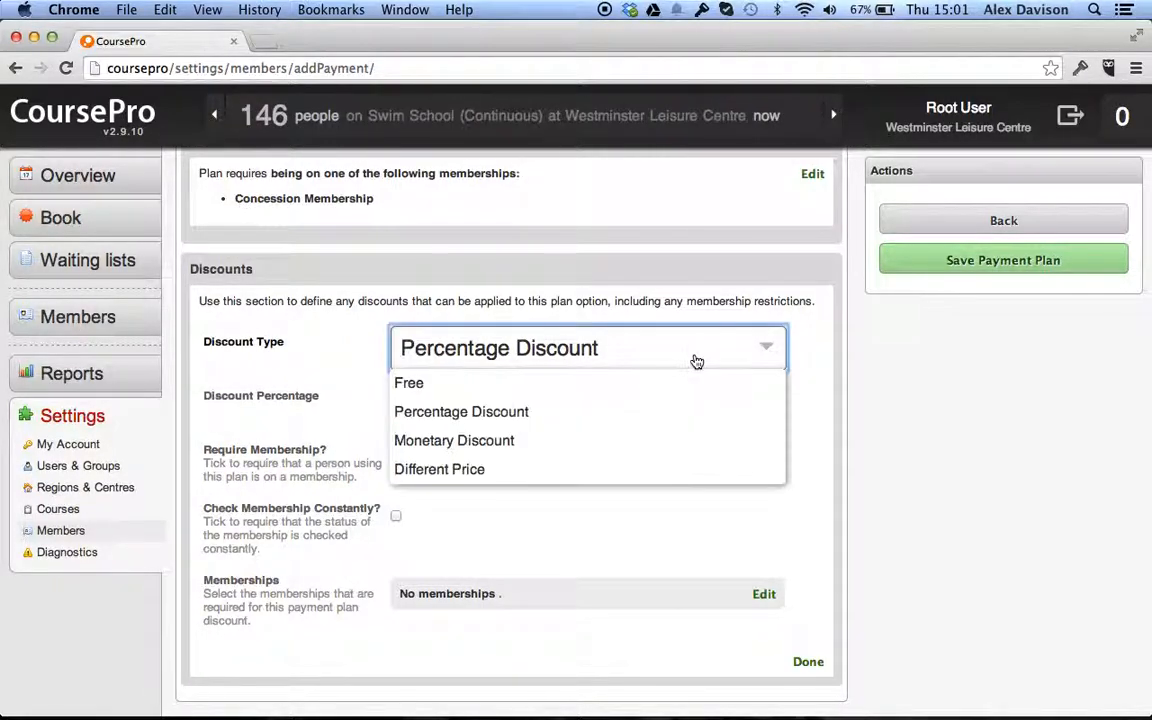
left_click(613, 446)
left_click_drag(410, 406, 388, 405)
type("5")
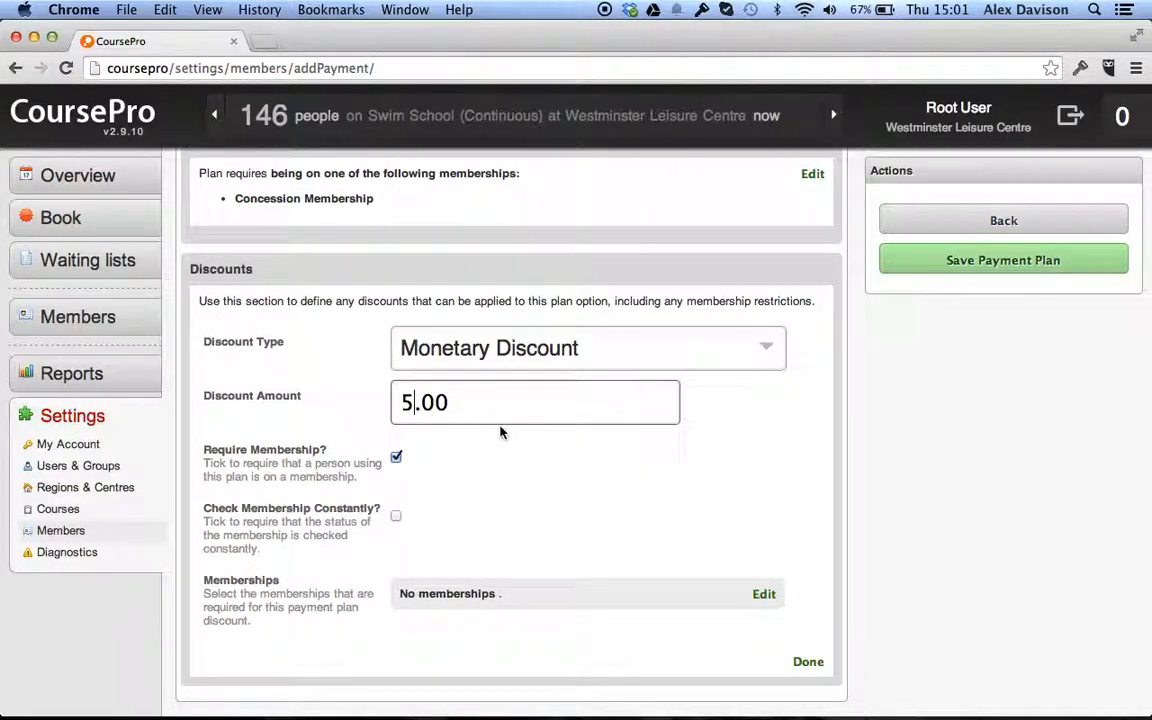
- Change the discount type to Different Price and set the discount price to 4.50
left_click(602, 355)
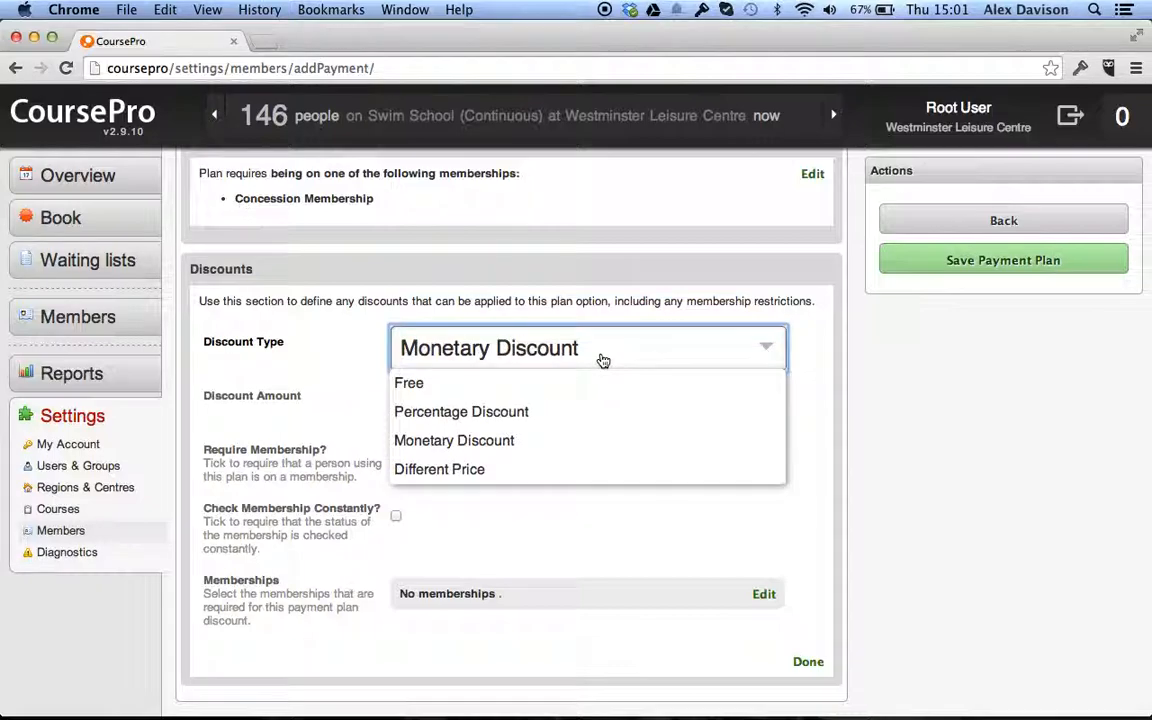
left_click(567, 476)
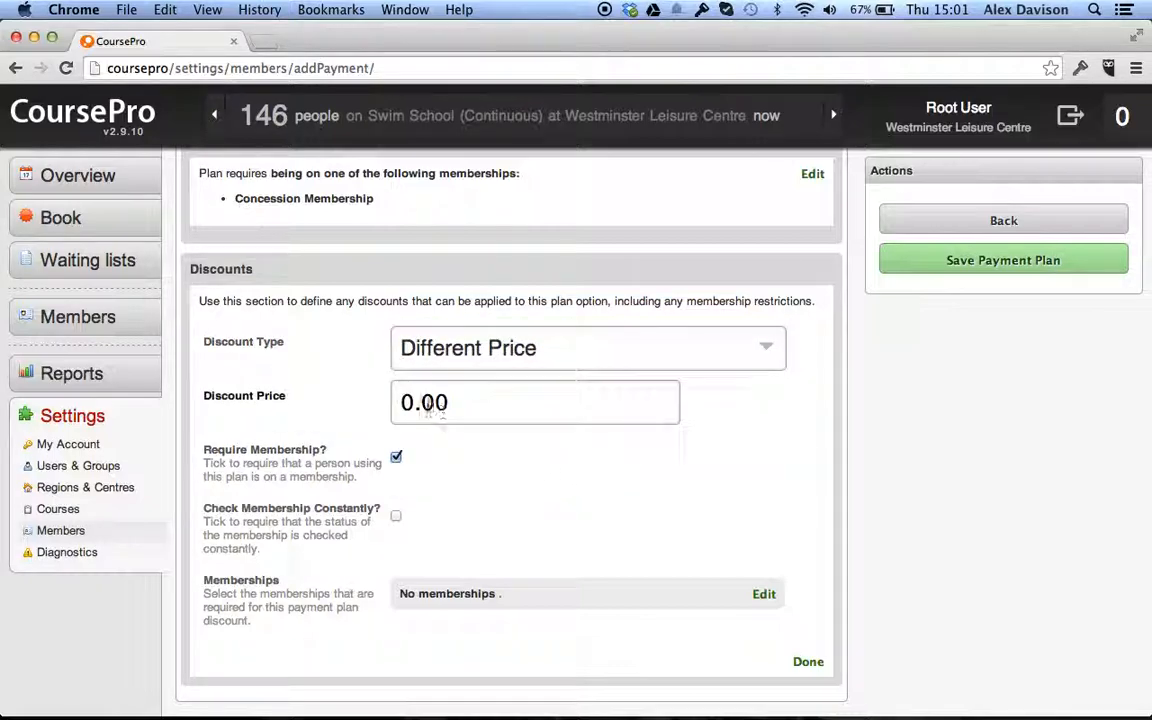
left_click_drag(418, 404, 347, 406)
type("4.50")
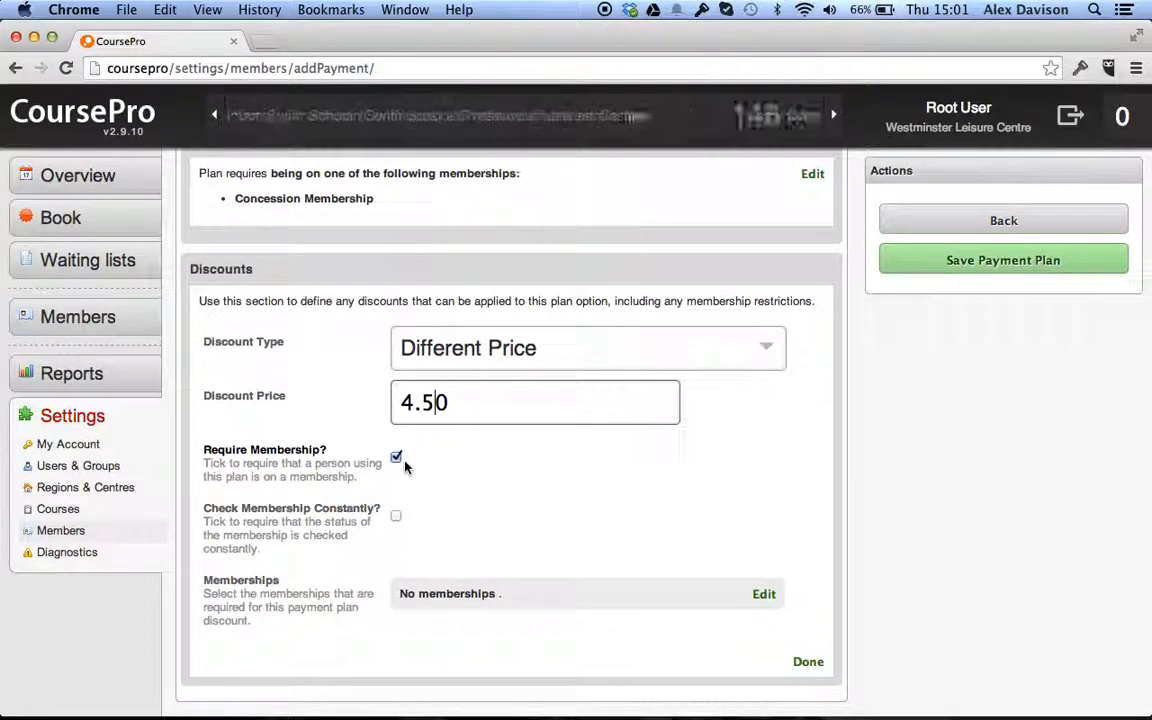
- Enable constant membership checking for the discount, select Concession Membership as its required membership, and complete the discount
left_click(396, 517)
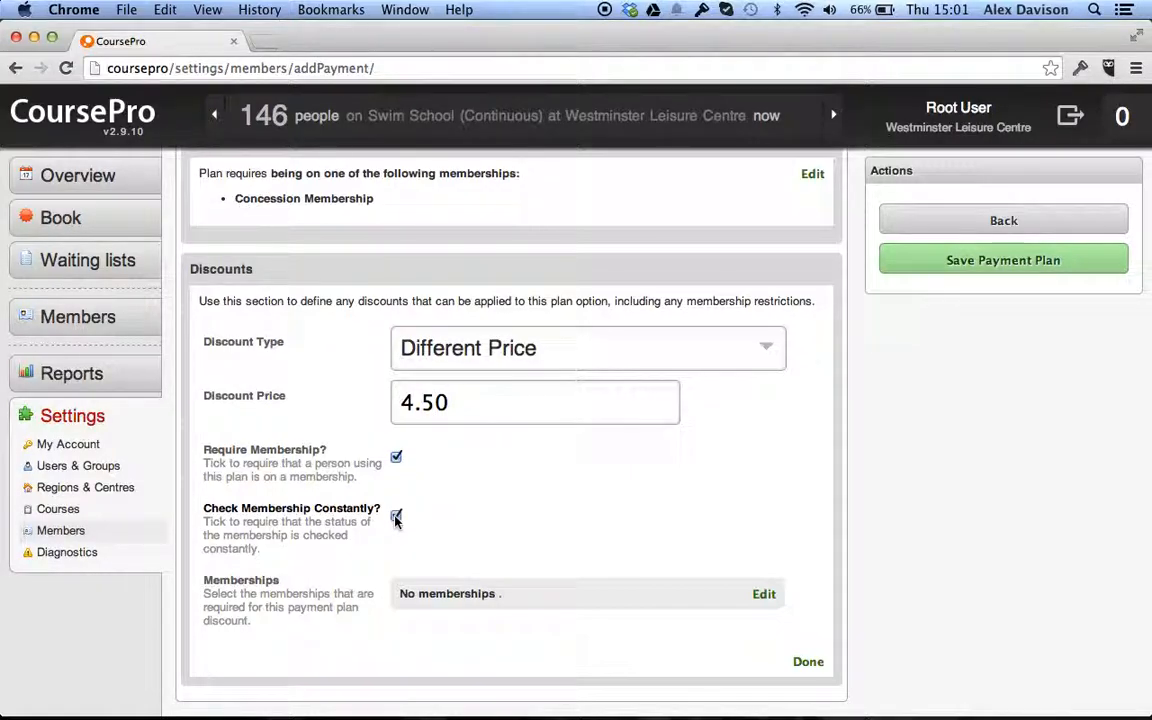
left_click(763, 596)
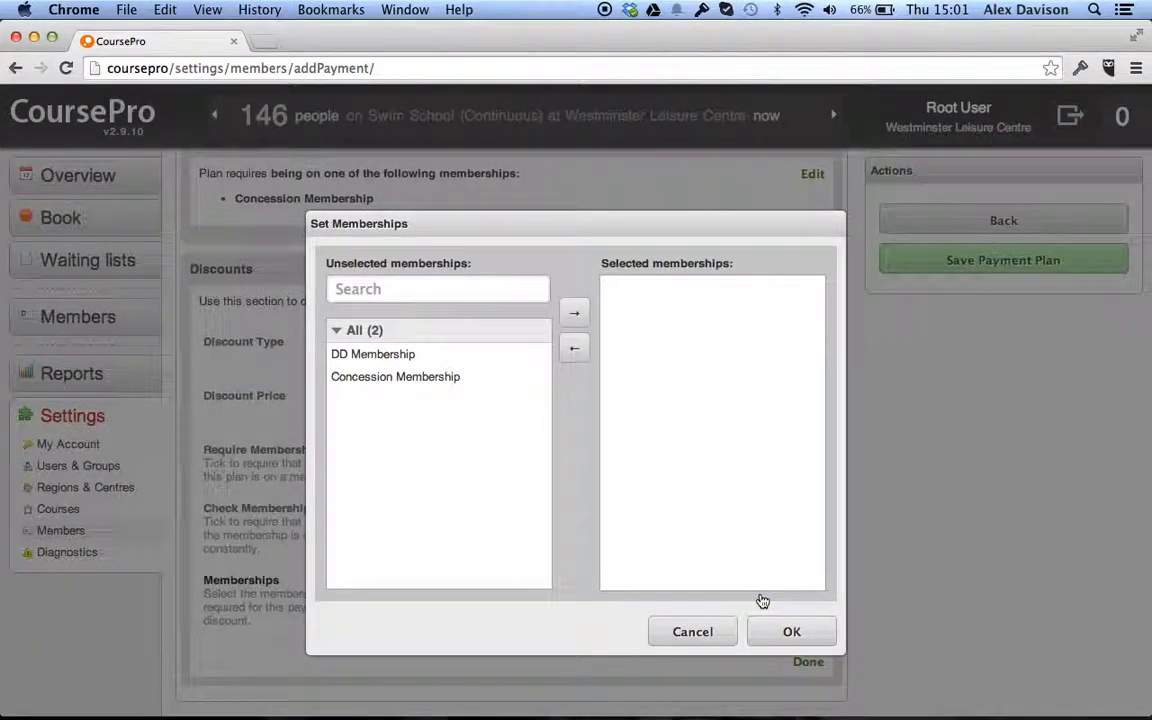
left_click(459, 384)
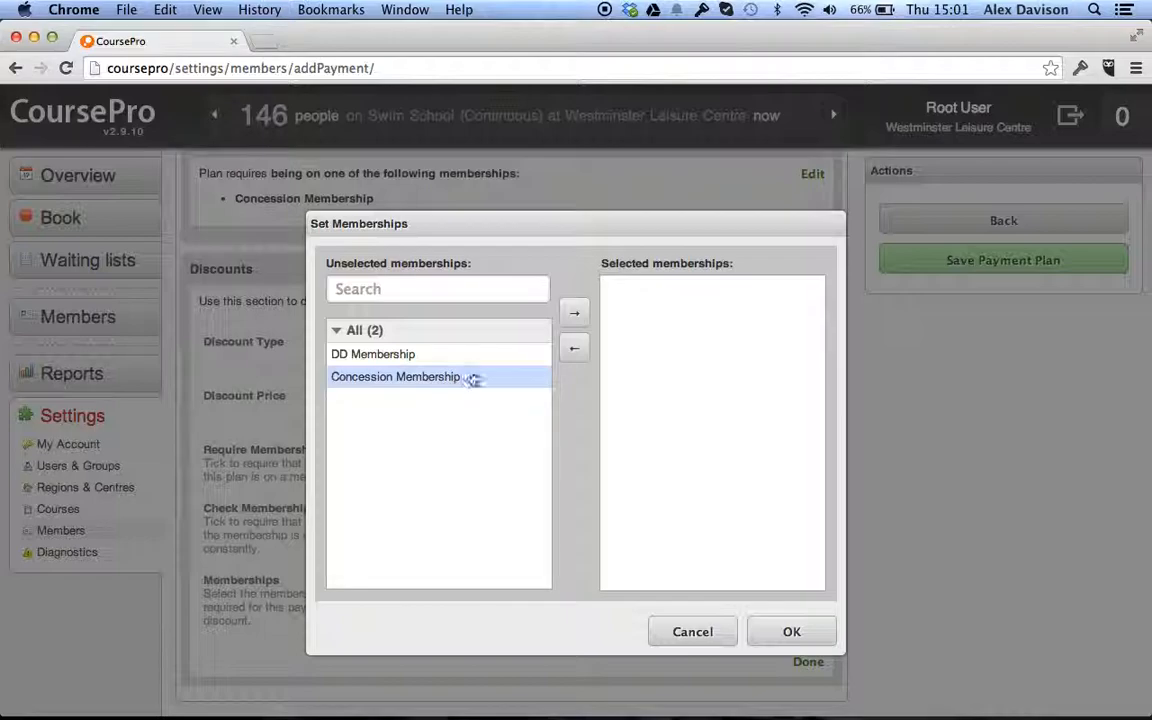
left_click(575, 313)
left_click(790, 630)
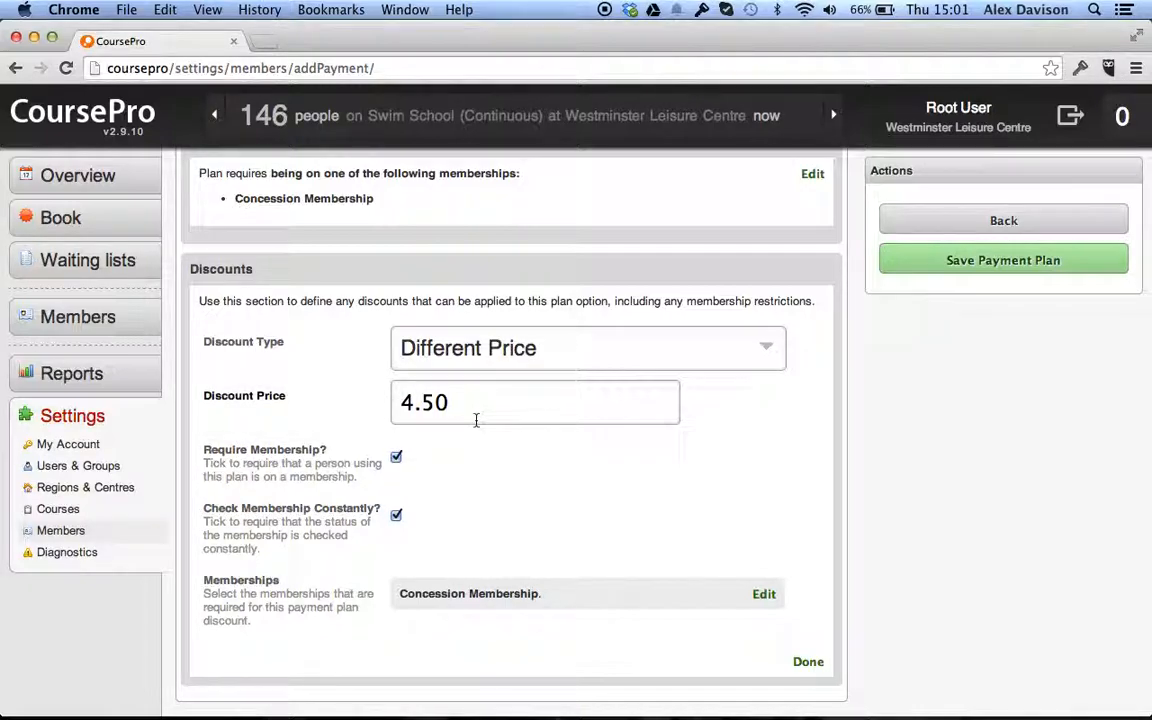
left_click(808, 663)
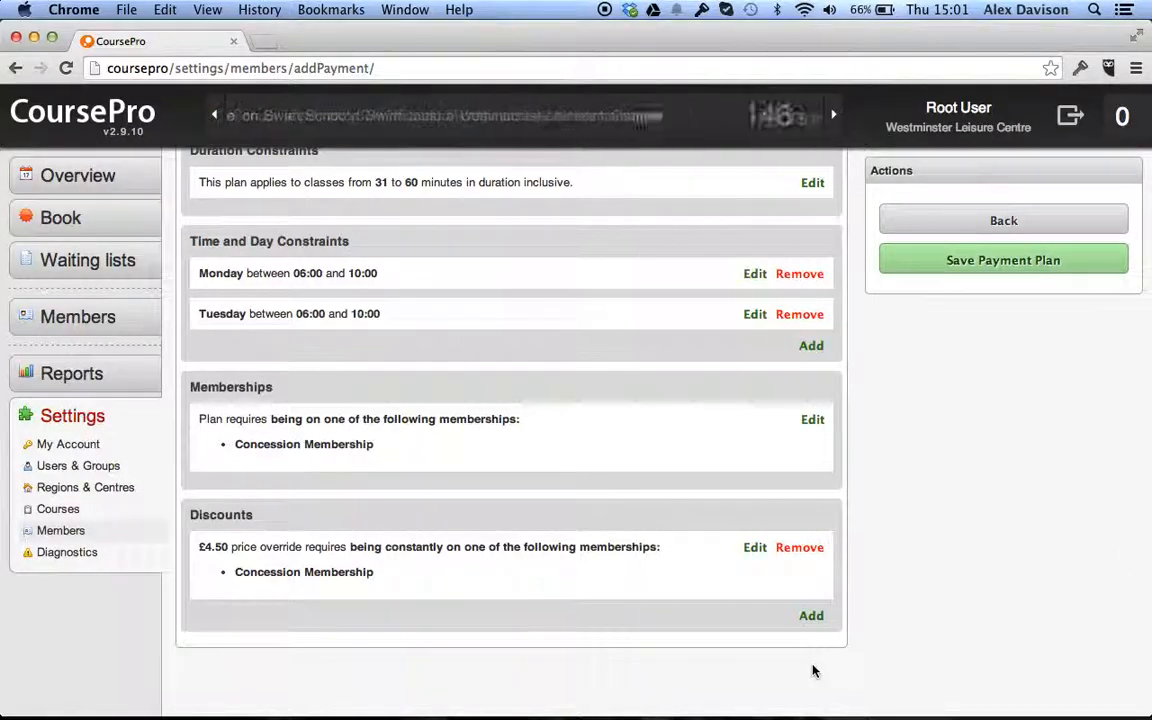
- Review the 10 Week Block option's settings, then select the 5 Week Block option and examine its sessions, prices and availability sections
scroll(813, 671, "up", 10)
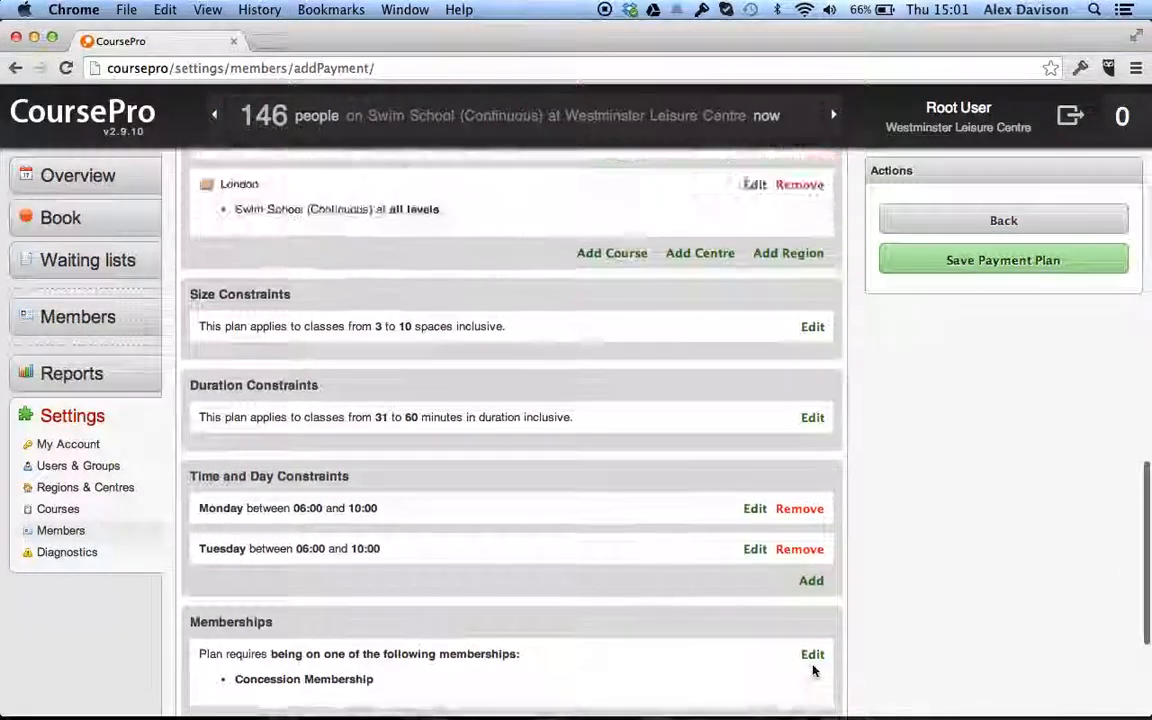
scroll(815, 672, "down", 2)
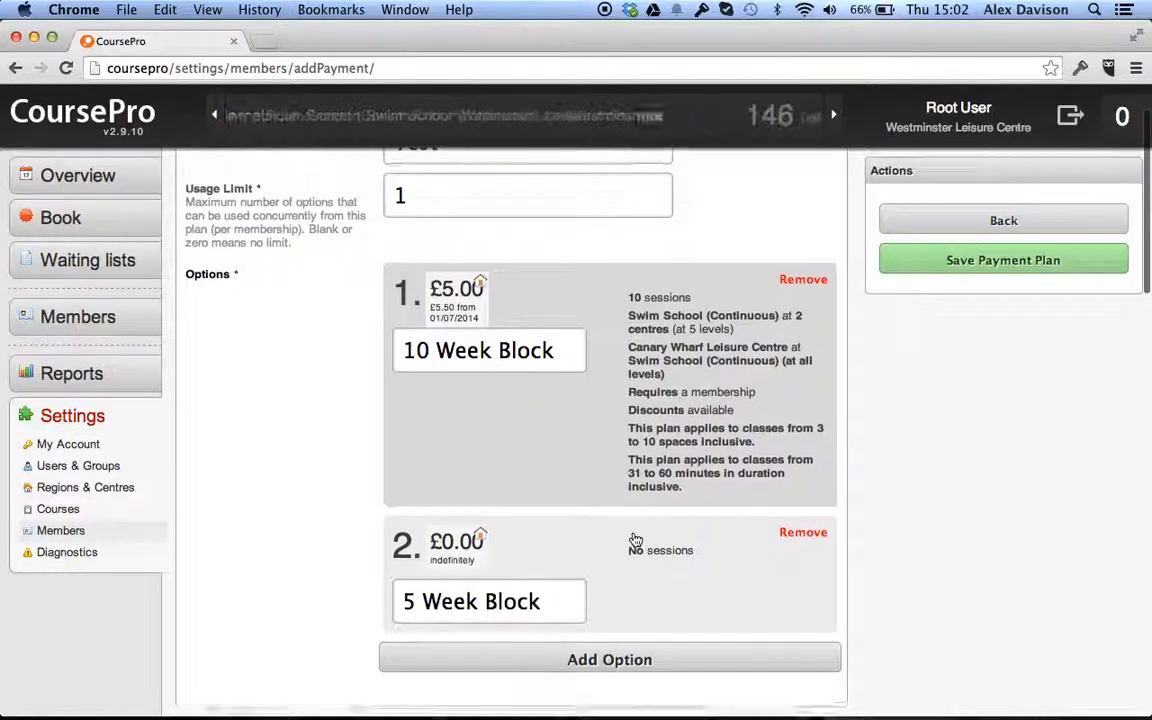
scroll(635, 540, "down", 3)
scroll(635, 539, "up", 1)
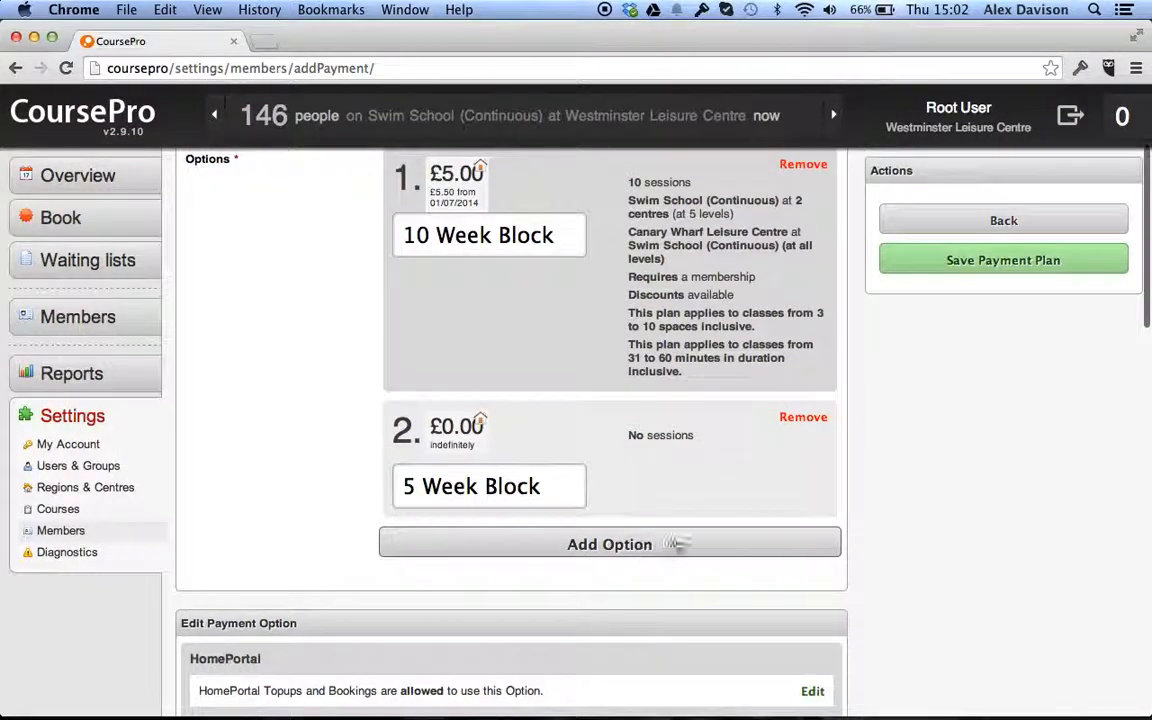
left_click(646, 456)
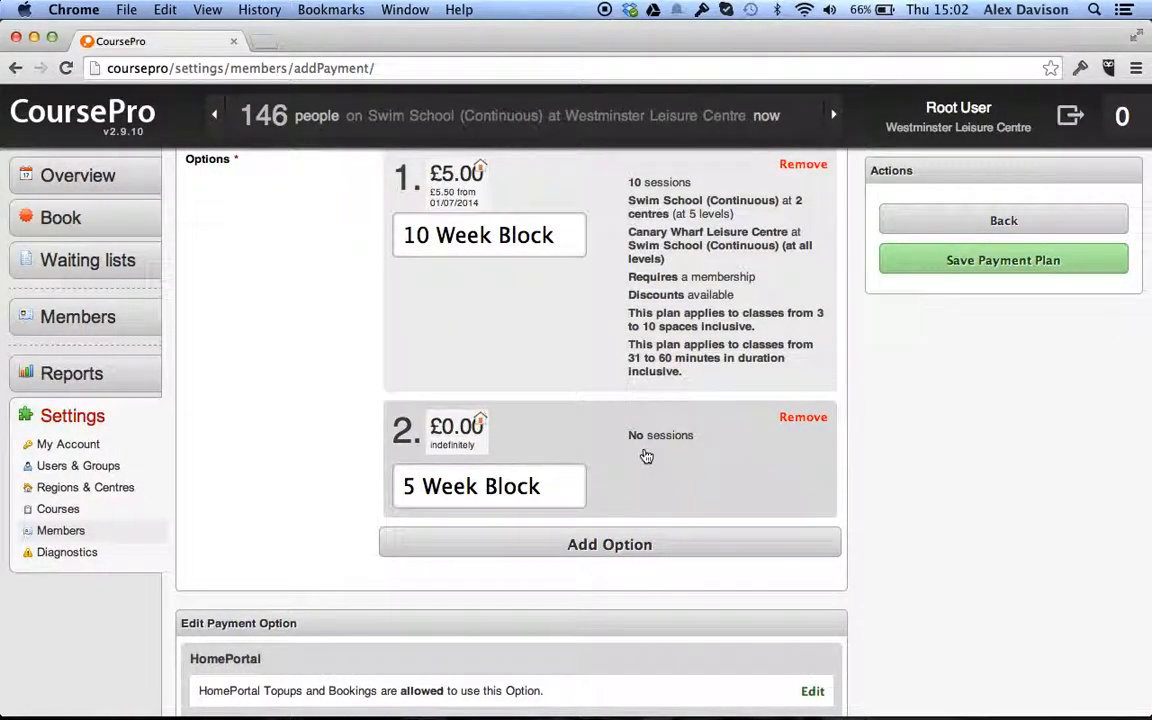
scroll(944, 571, "down", 7)
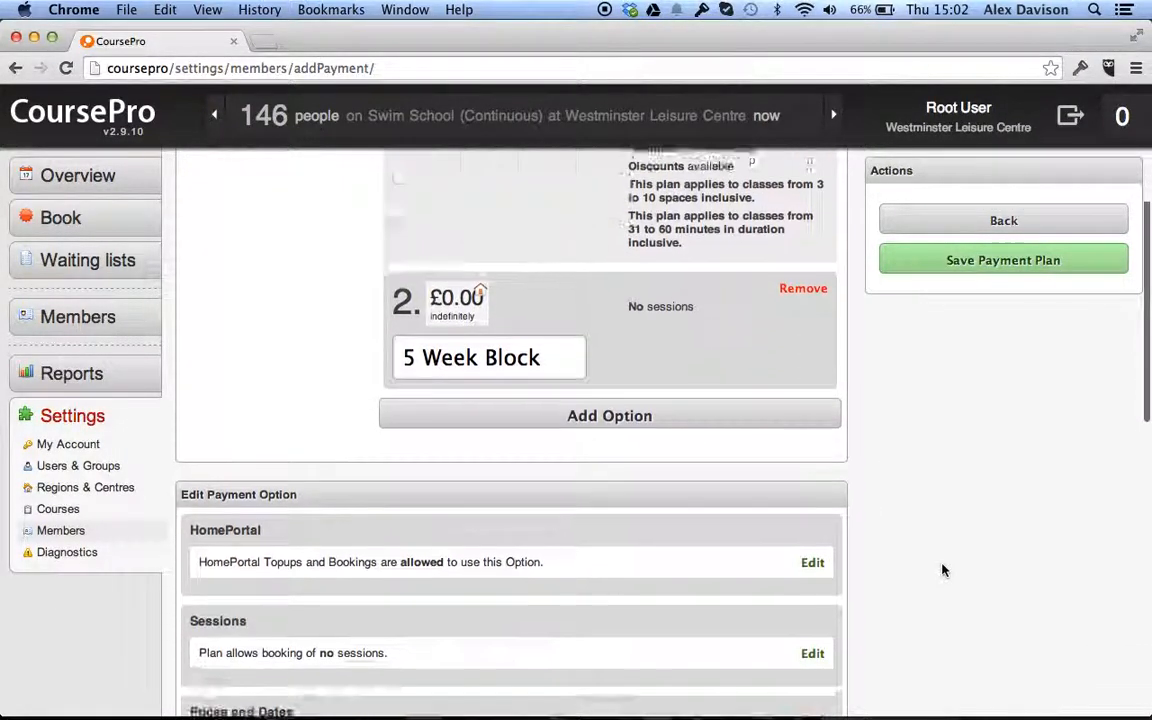
scroll(943, 569, "down", 2)
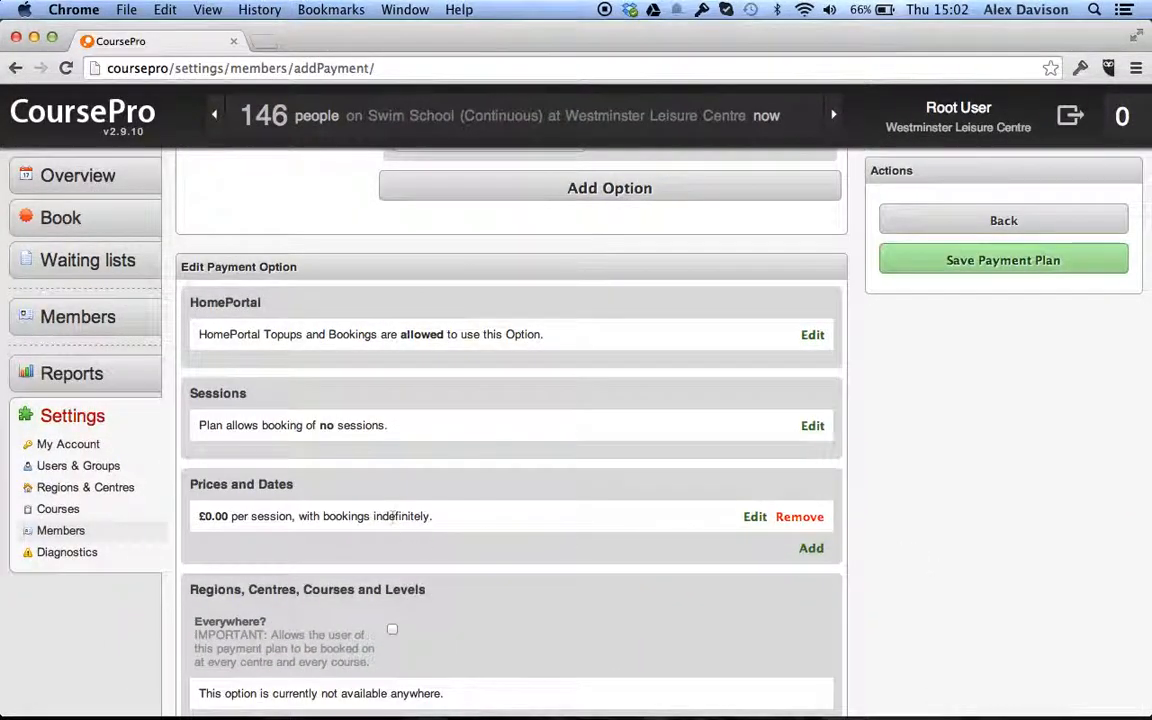
scroll(445, 600, "down", 5)
- Add a third payment option to the plan below the 5 Week Block option
scroll(449, 603, "up", 5)
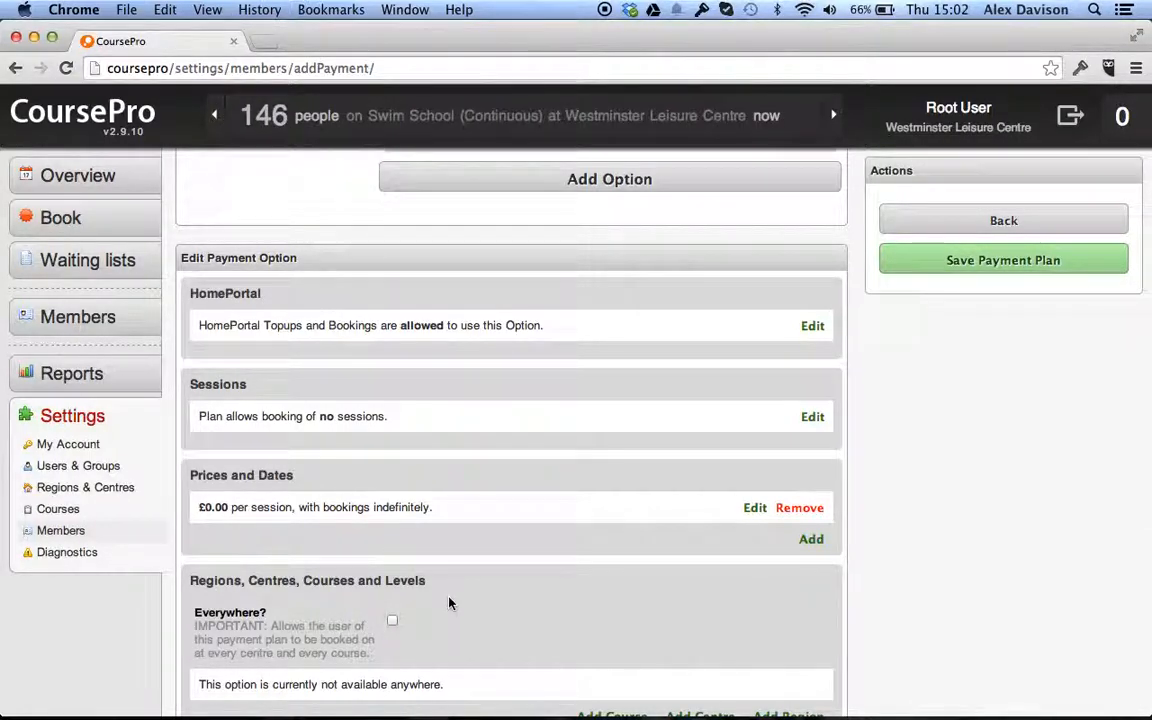
scroll(449, 603, "up", 5)
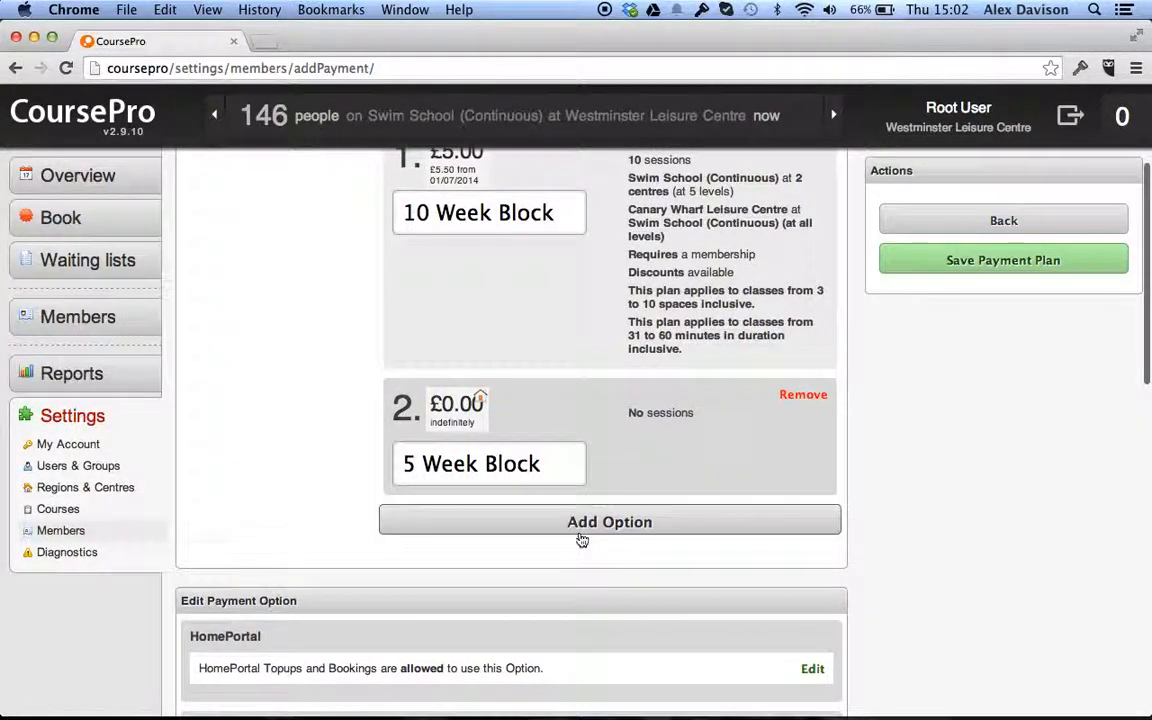
left_click(581, 522)
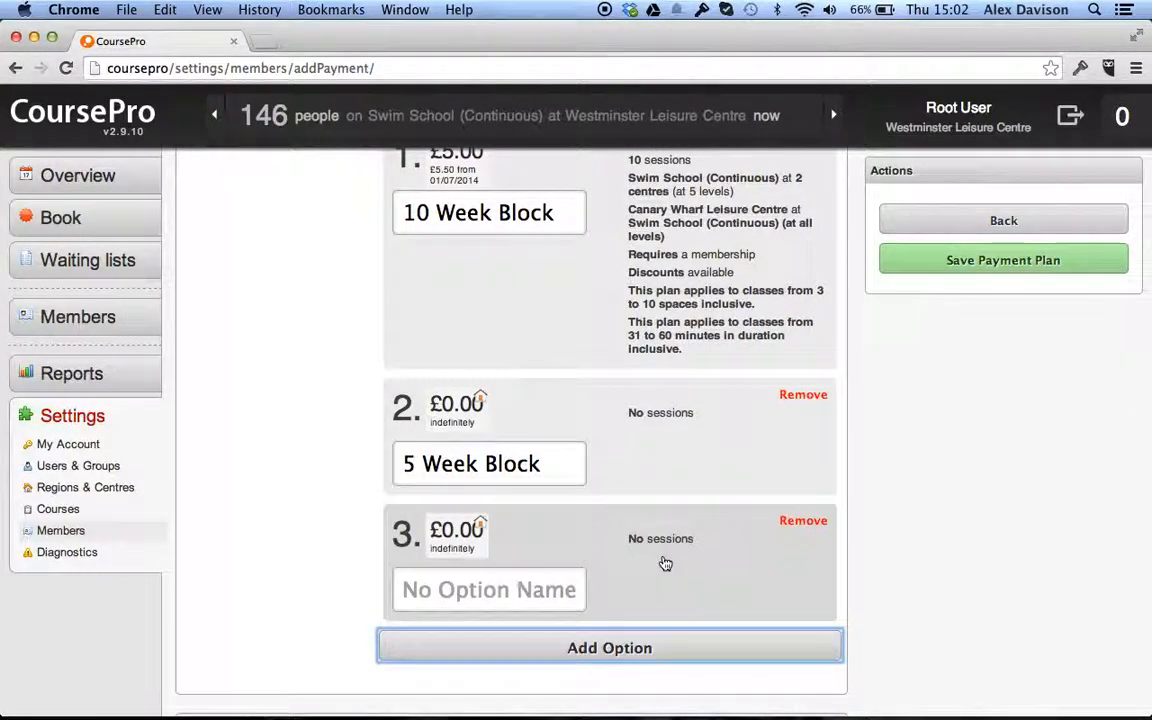